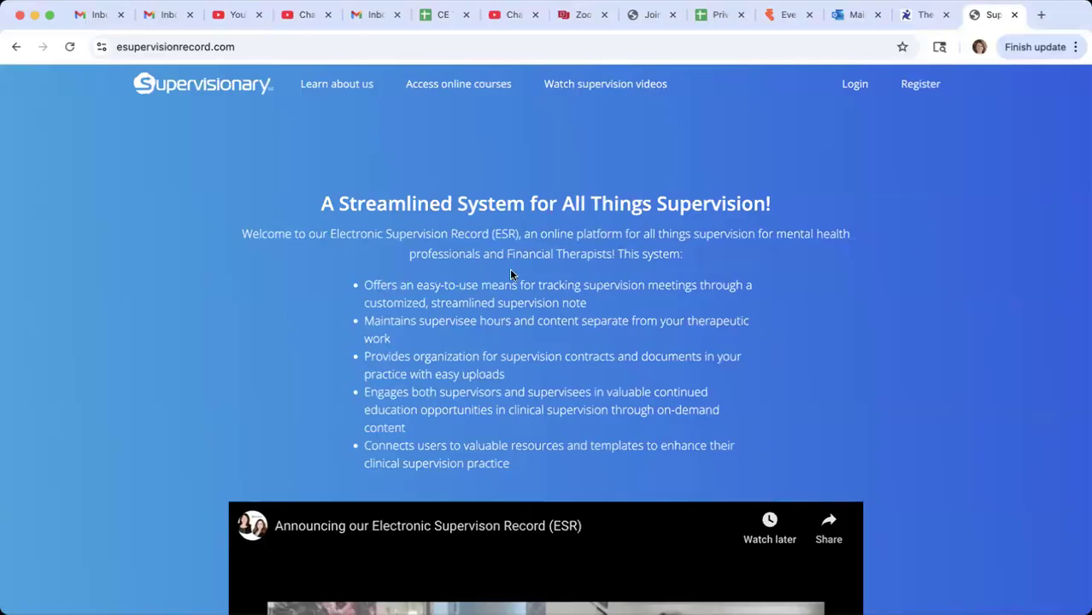
- Read through the home page's feature list, community partners section and frequently asked questions
{"action": "scroll", "coordinate": [510, 274], "scroll_direction": "down", "scroll_amount": 5}
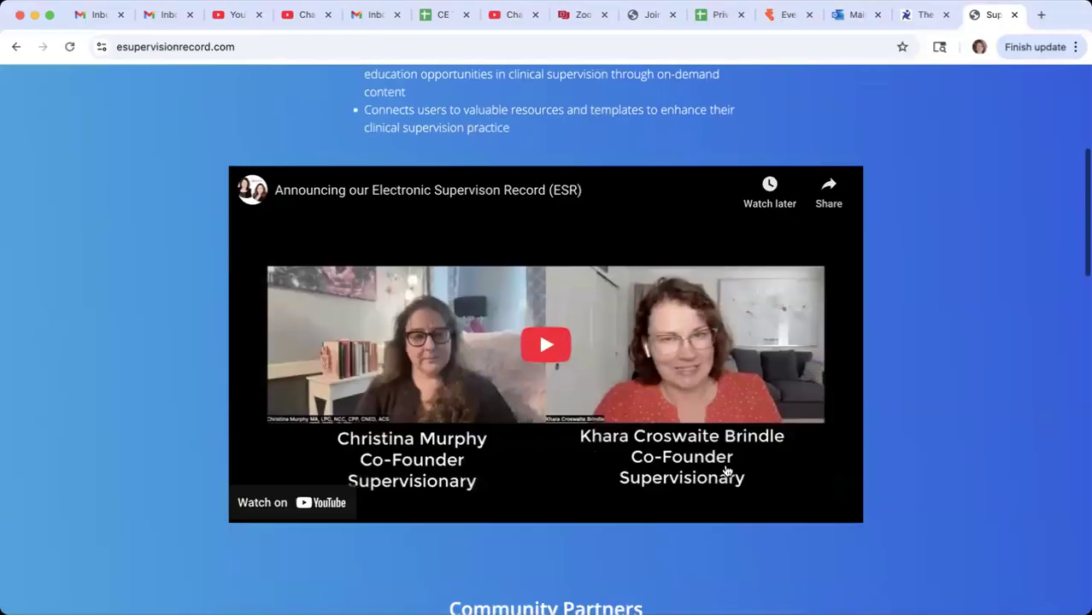
{"action": "scroll", "coordinate": [726, 471], "scroll_direction": "down", "scroll_amount": 5}
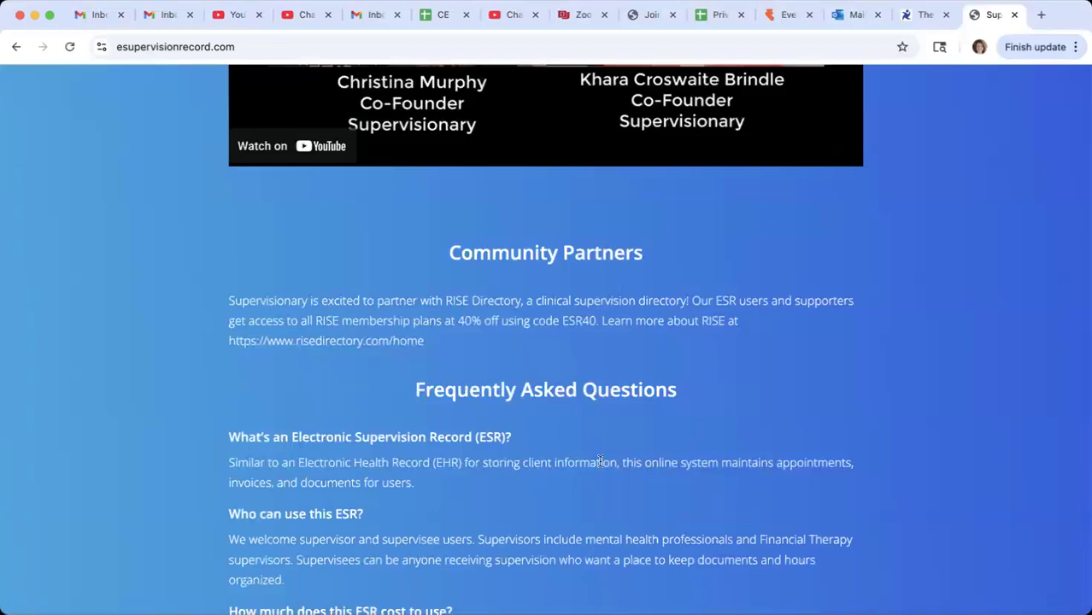
{"action": "scroll", "coordinate": [743, 454], "scroll_direction": "down", "scroll_amount": 1}
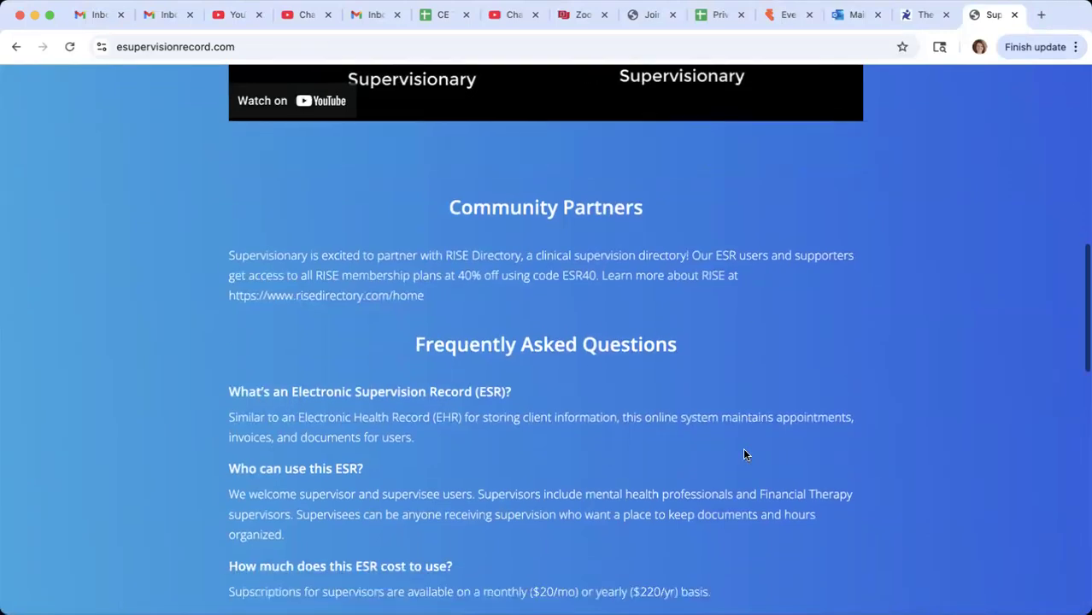
{"action": "scroll", "coordinate": [743, 454], "scroll_direction": "down", "scroll_amount": 8}
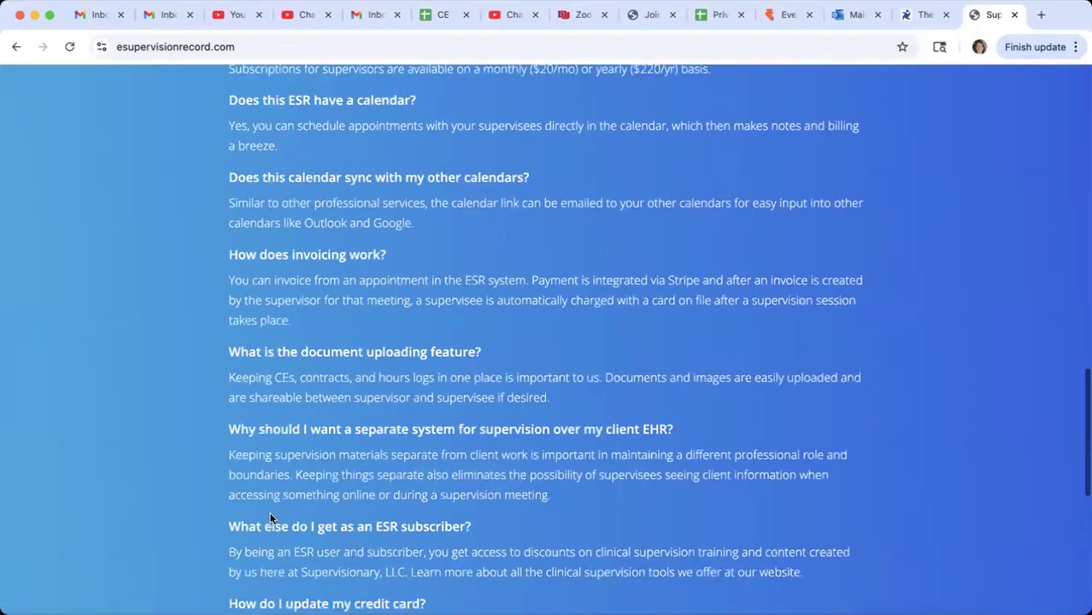
{"action": "scroll", "coordinate": [547, 525], "scroll_direction": "down", "scroll_amount": 2}
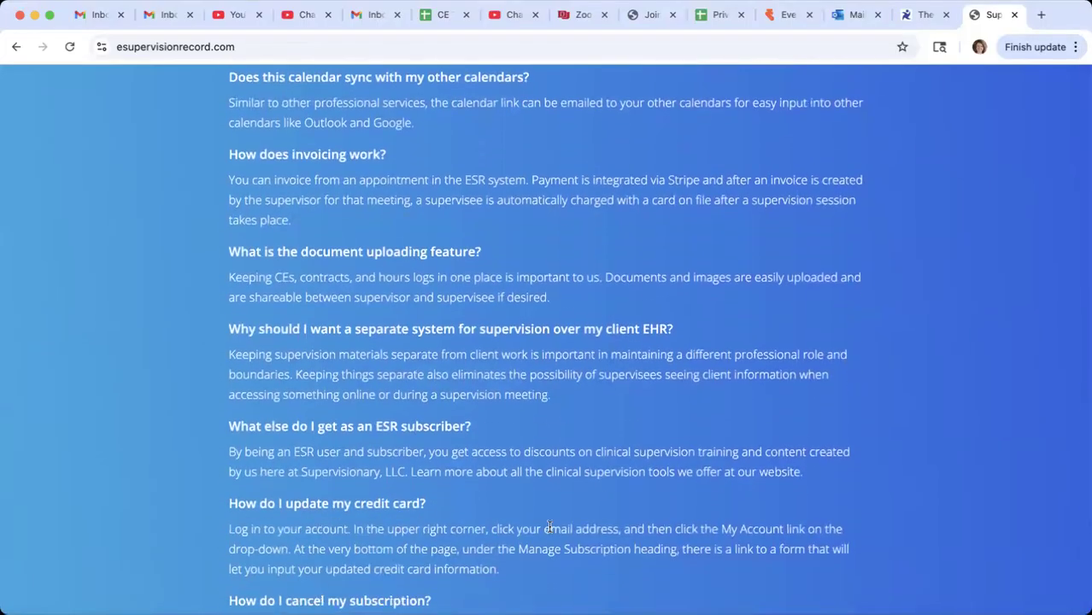
{"action": "scroll", "coordinate": [547, 525], "scroll_direction": "down", "scroll_amount": 3}
{"action": "scroll", "coordinate": [513, 533], "scroll_direction": "down", "scroll_amount": 2}
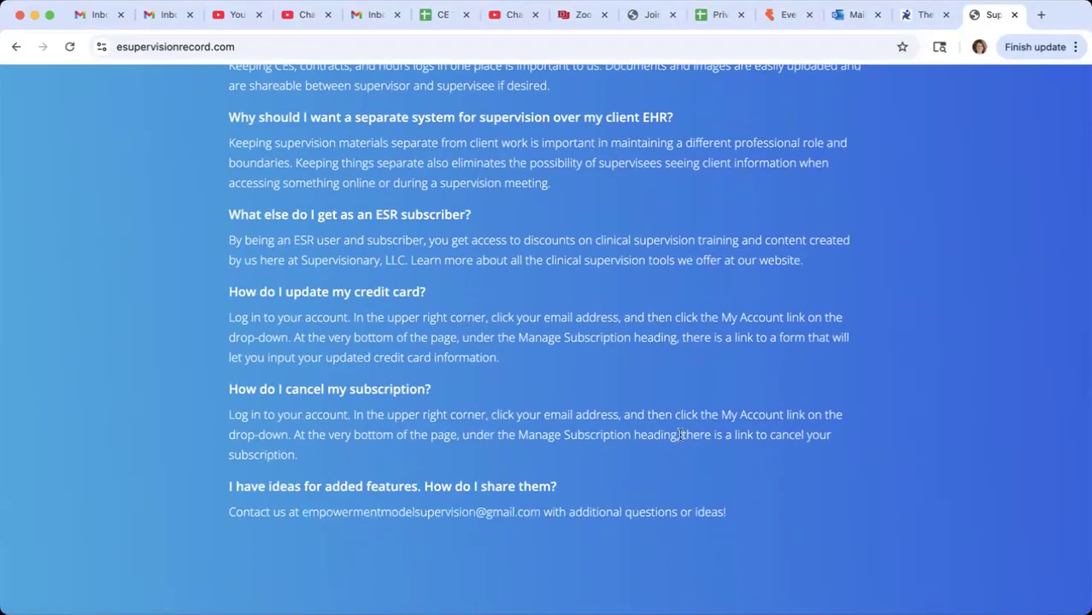
- Open the new account registration page and review the sign-up form's fields, role selection and subscription terms
{"action": "scroll", "coordinate": [680, 435], "scroll_direction": "up", "scroll_amount": 15}
{"action": "scroll", "coordinate": [680, 435], "scroll_direction": "up", "scroll_amount": 7}
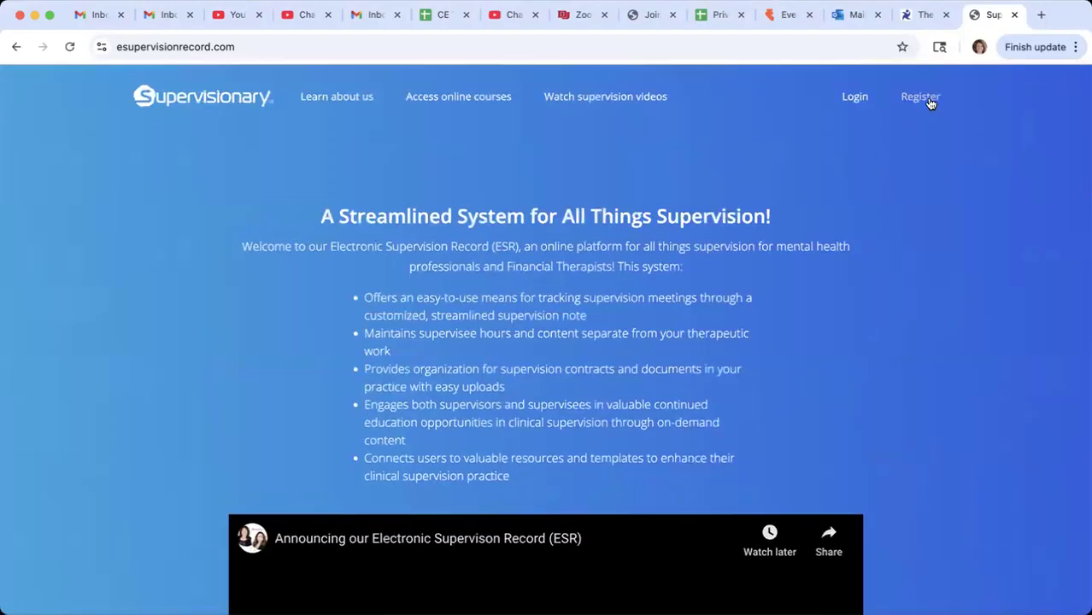
{"action": "left_click", "coordinate": [910, 98]}
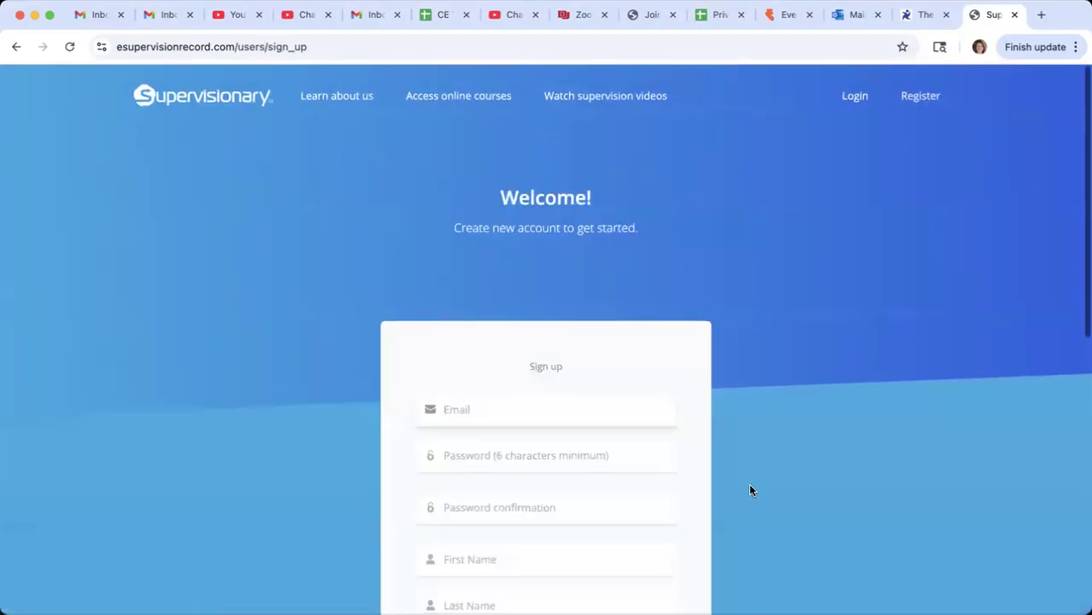
{"action": "scroll", "coordinate": [748, 486], "scroll_direction": "down", "scroll_amount": 6}
{"action": "scroll", "coordinate": [748, 489], "scroll_direction": "down", "scroll_amount": 3}
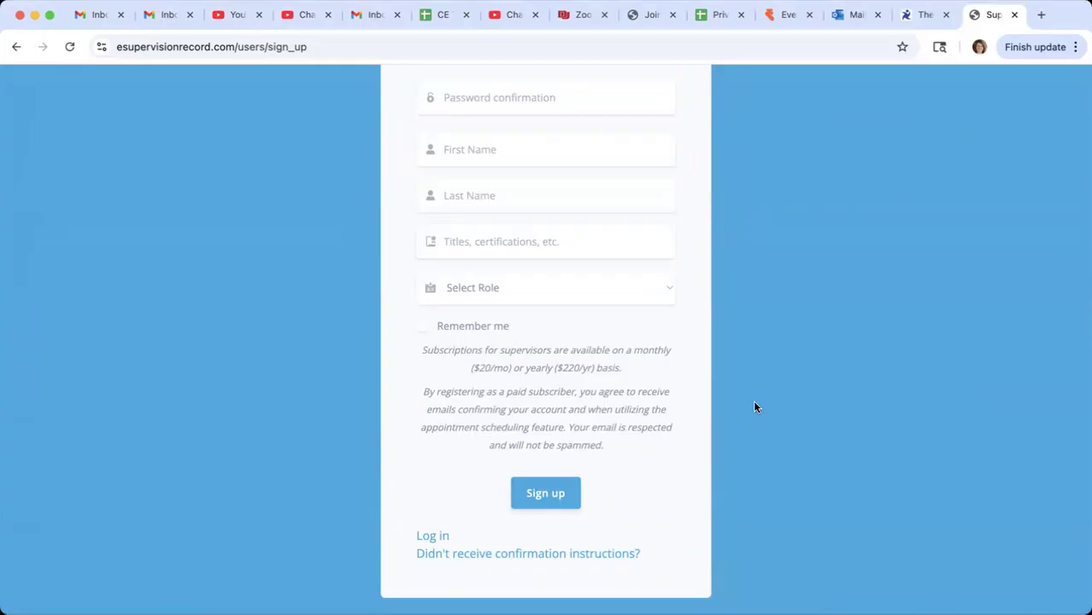
{"action": "scroll", "coordinate": [912, 363], "scroll_direction": "up", "scroll_amount": 10}
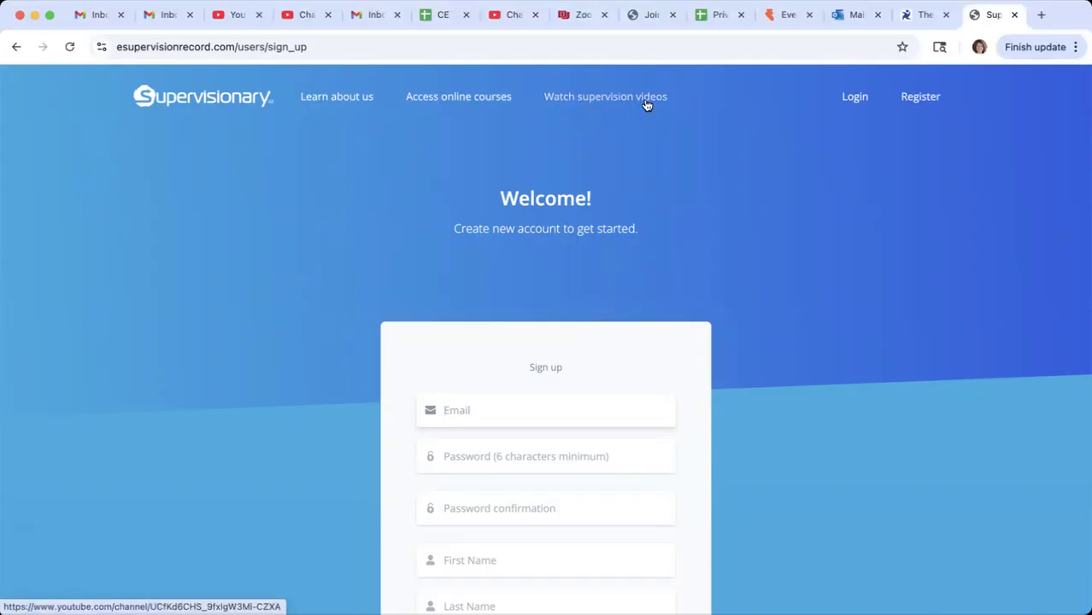
- Log in to the existing account by entering the account e-mail and password
{"action": "left_click", "coordinate": [858, 101]}
{"action": "left_click", "coordinate": [488, 425]}
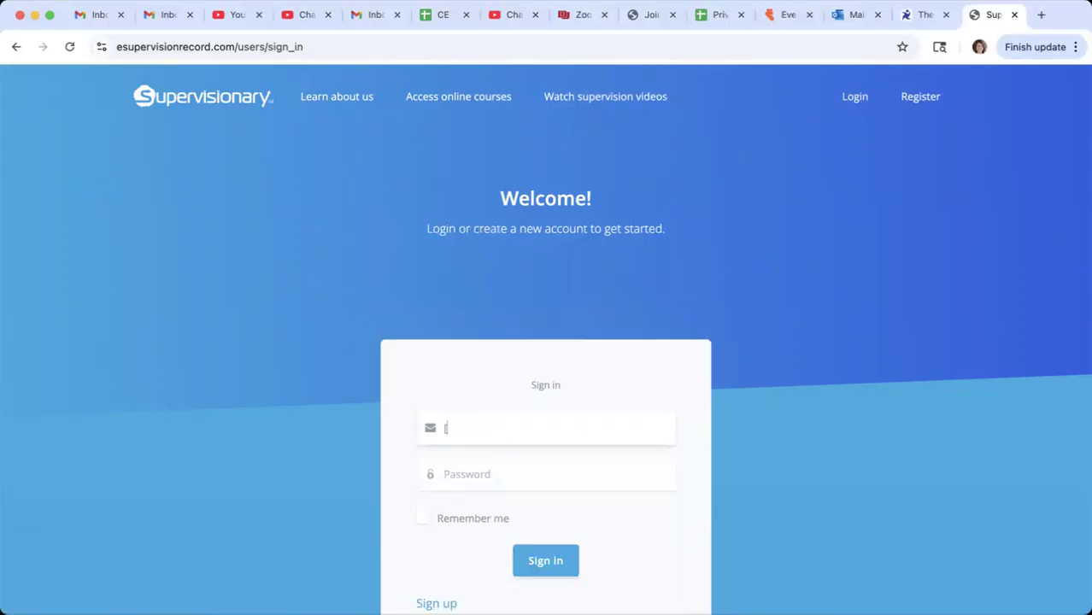
{"action": "key", "text": "Tab"}
{"action": "type", "text": "•••••••••"}
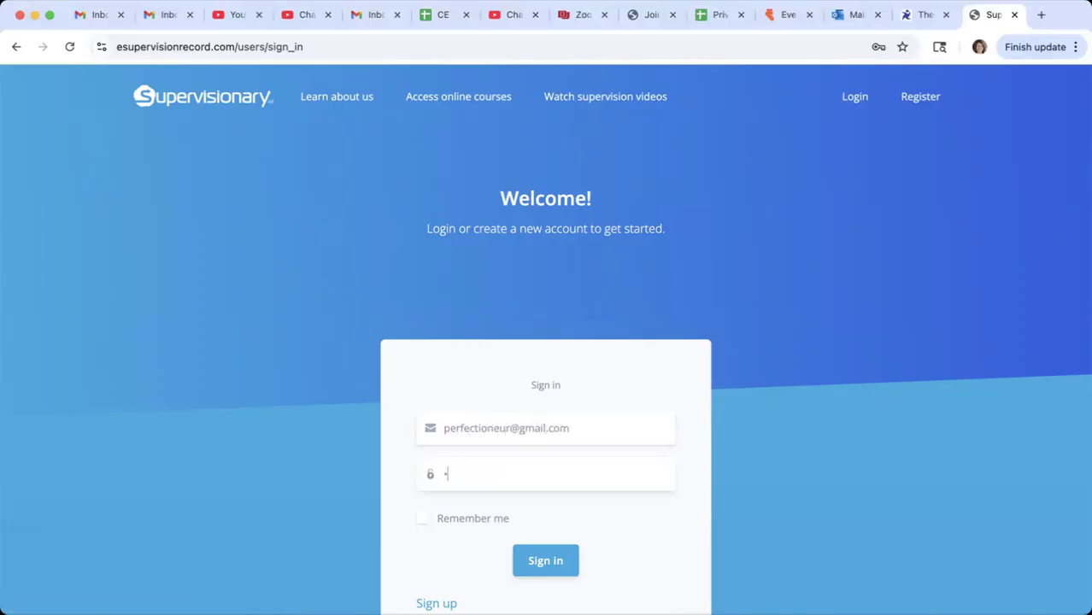
{"action": "key", "text": "Return"}
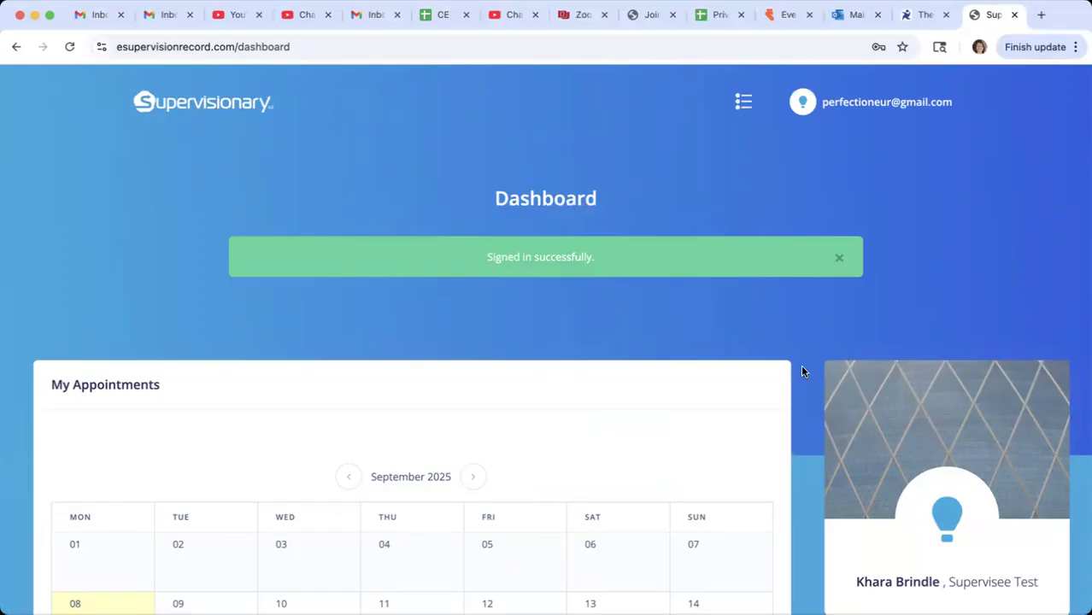
- Open the account page and review the subscription plans, referral code, card payment and profile sections
{"action": "left_click", "coordinate": [888, 102]}
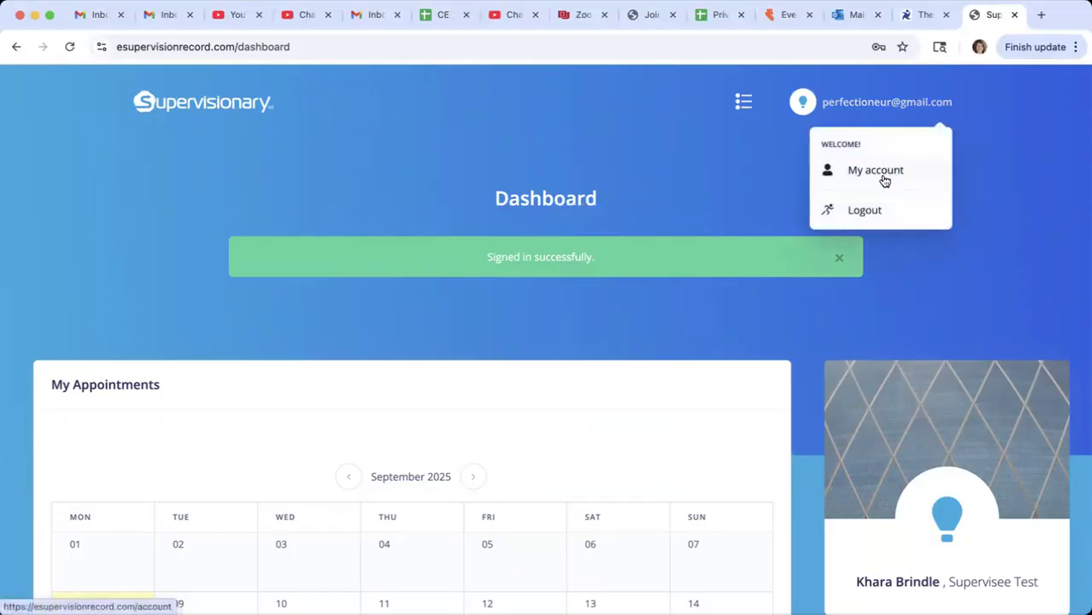
{"action": "left_click", "coordinate": [883, 172]}
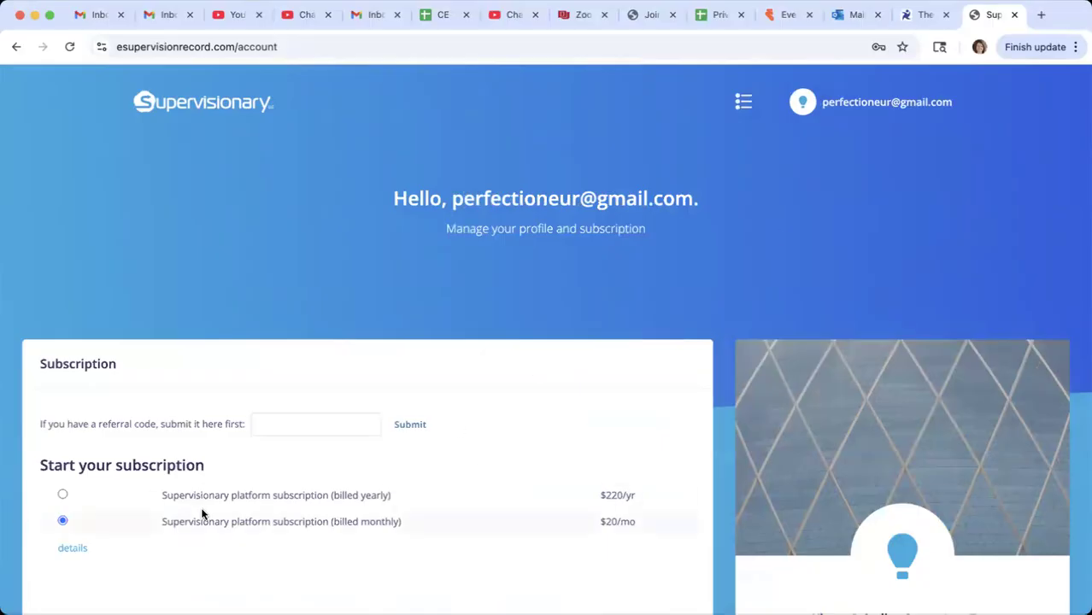
{"action": "scroll", "coordinate": [209, 420], "scroll_direction": "down", "scroll_amount": 5}
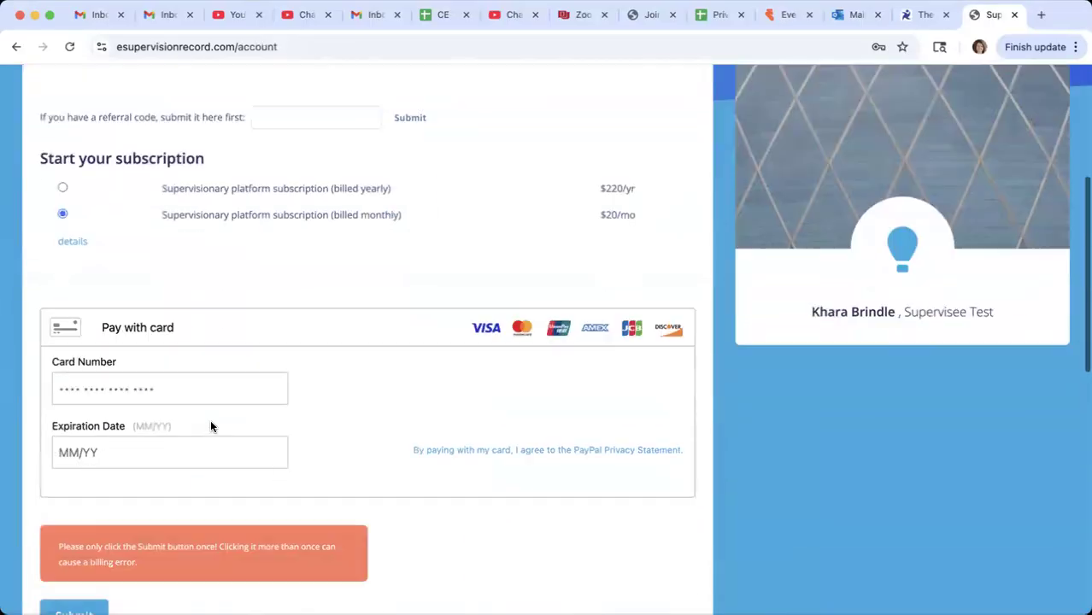
{"action": "scroll", "coordinate": [230, 451], "scroll_direction": "down", "scroll_amount": 10}
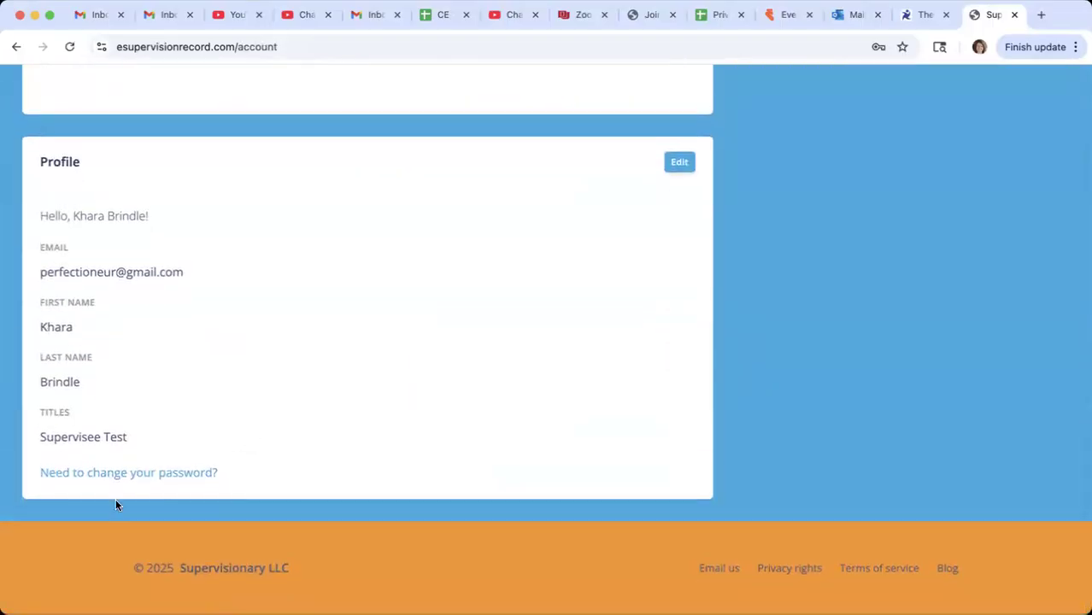
{"action": "scroll", "coordinate": [264, 339], "scroll_direction": "up", "scroll_amount": 9}
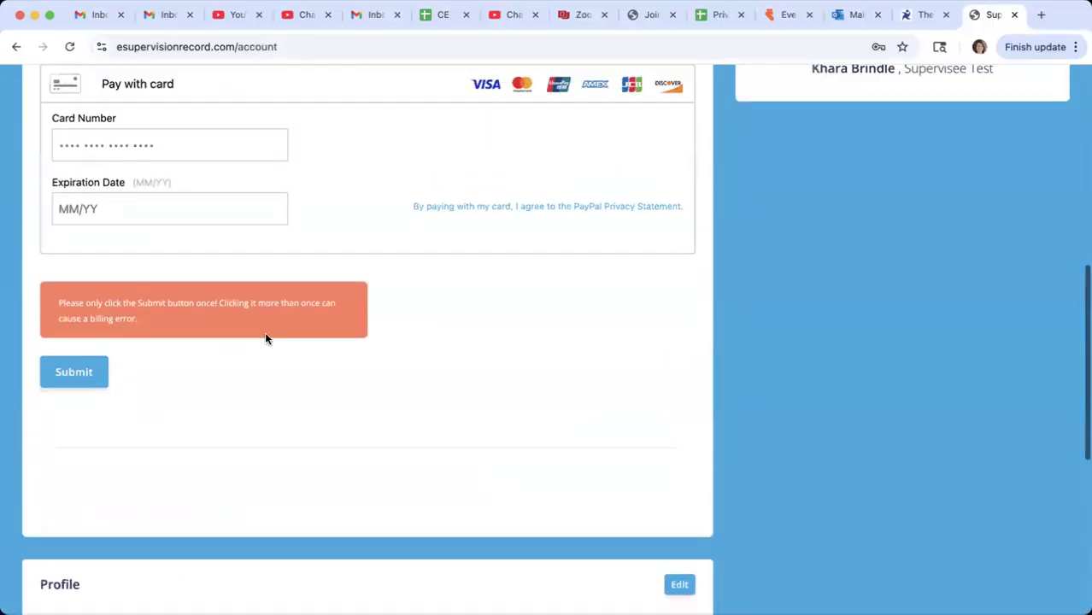
{"action": "scroll", "coordinate": [264, 333], "scroll_direction": "up", "scroll_amount": 1}
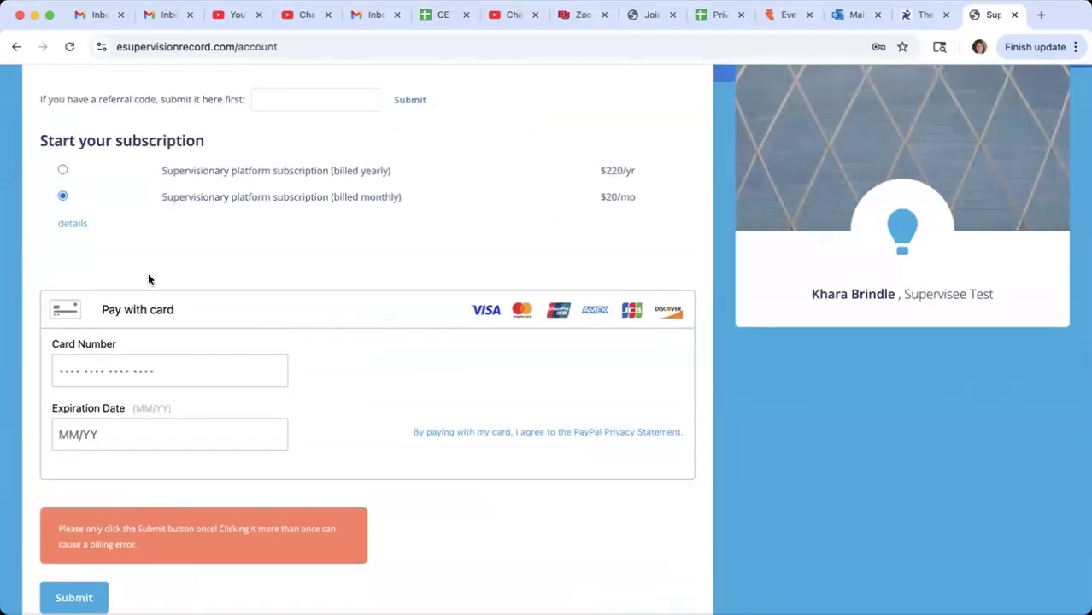
{"action": "scroll", "coordinate": [449, 483], "scroll_direction": "down", "scroll_amount": 1}
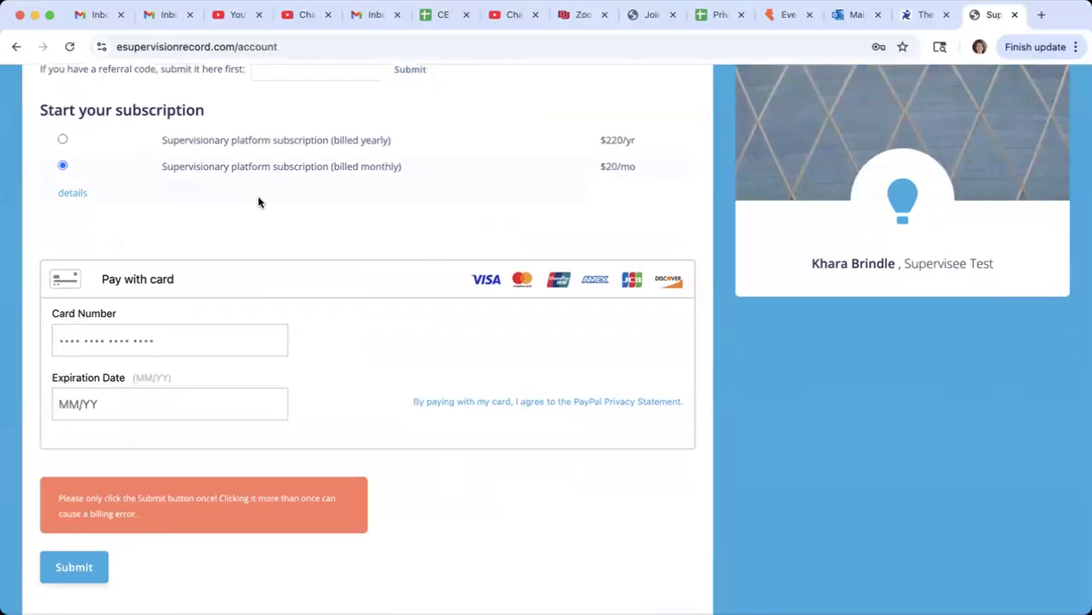
{"action": "scroll", "coordinate": [258, 200], "scroll_direction": "up", "scroll_amount": 2}
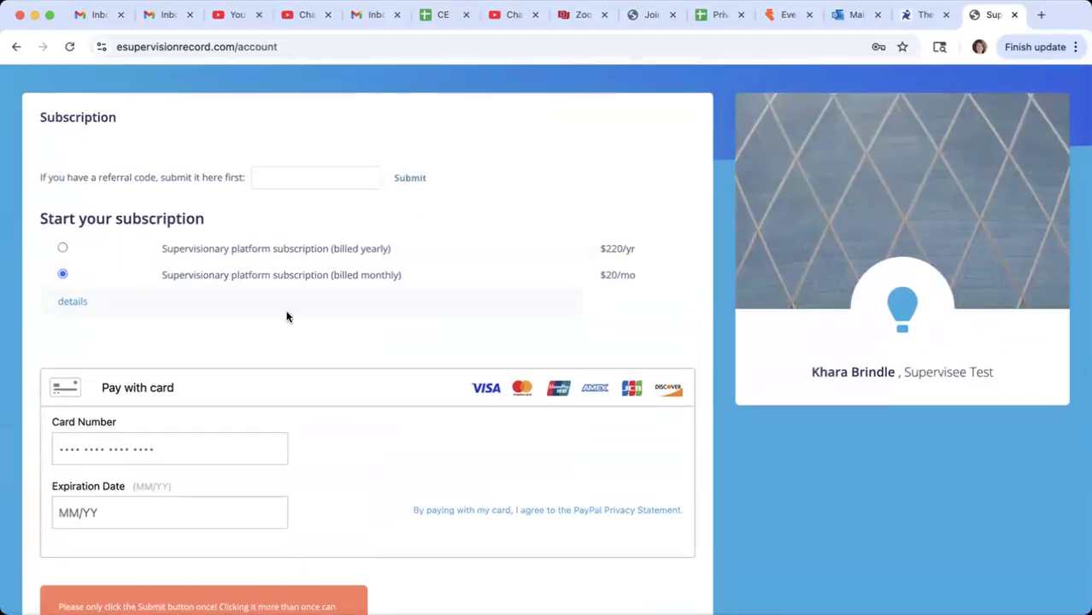
- Return to the dashboard and examine the September 2025 appointment calendar and the appointment list beneath it
{"action": "scroll", "coordinate": [392, 288], "scroll_direction": "up", "scroll_amount": 5}
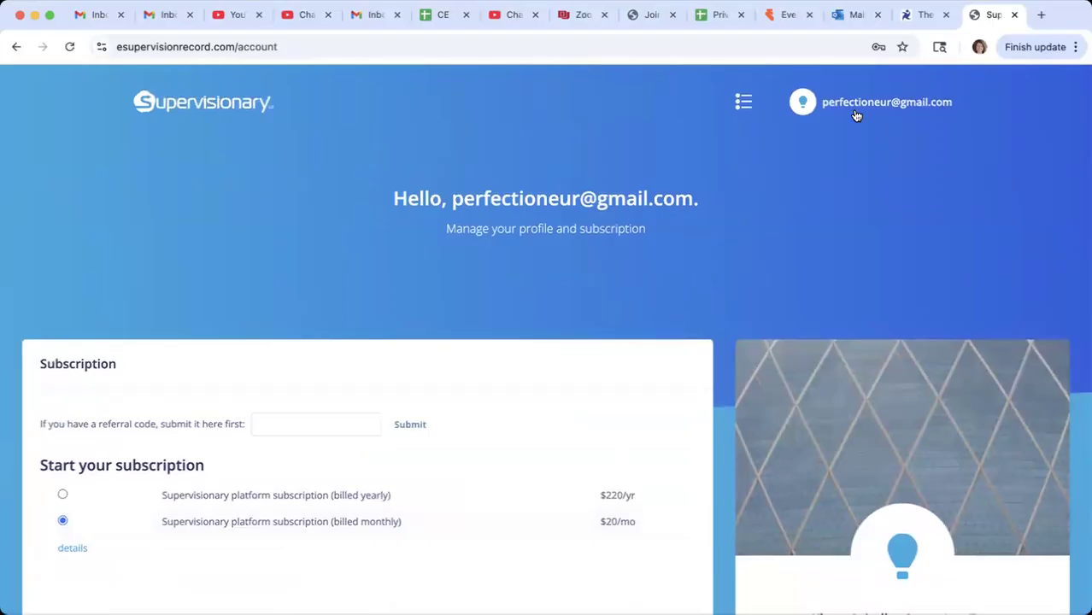
{"action": "left_click", "coordinate": [181, 111]}
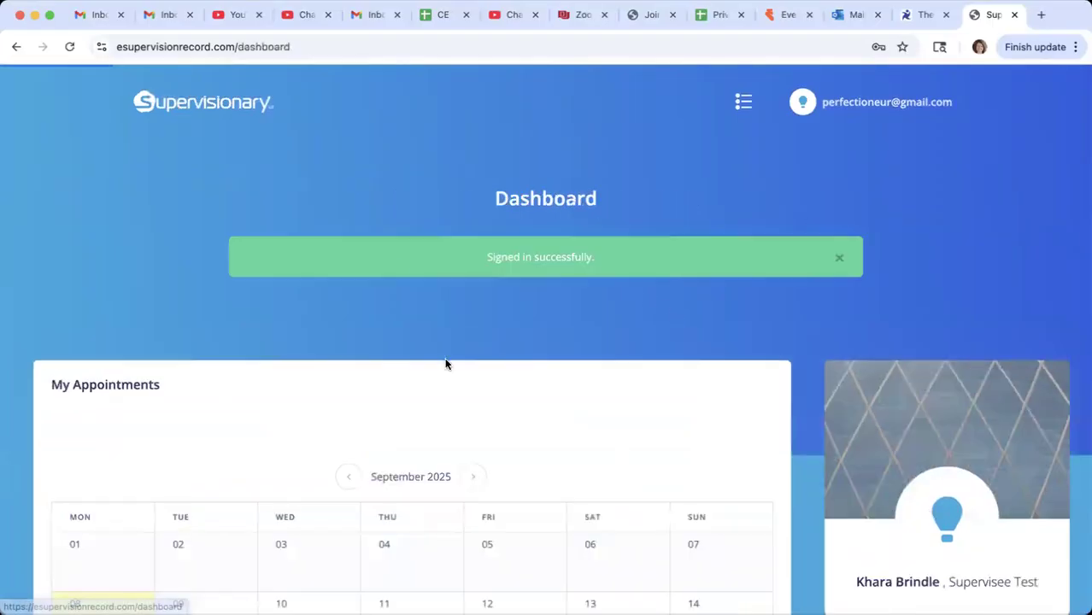
{"action": "scroll", "coordinate": [672, 422], "scroll_direction": "down", "scroll_amount": 2}
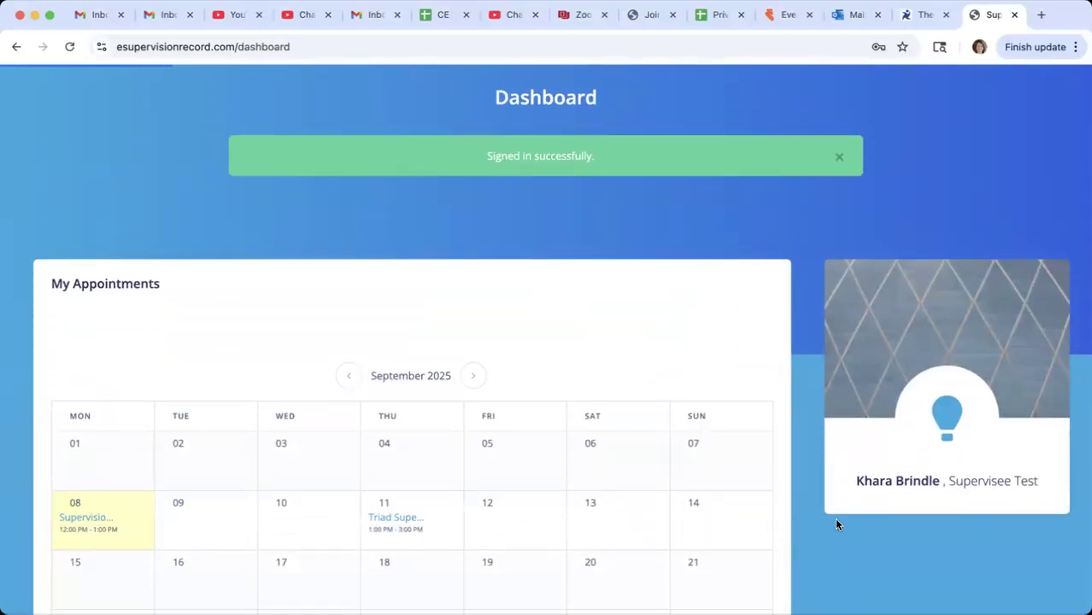
{"action": "scroll", "coordinate": [529, 416], "scroll_direction": "down", "scroll_amount": 2}
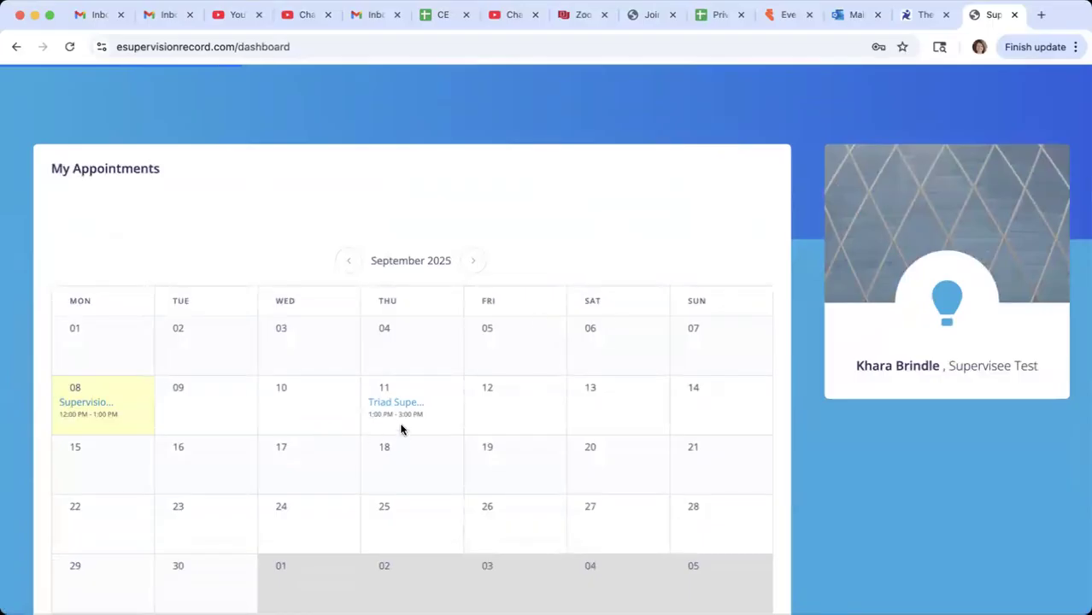
{"action": "scroll", "coordinate": [436, 402], "scroll_direction": "down", "scroll_amount": 2}
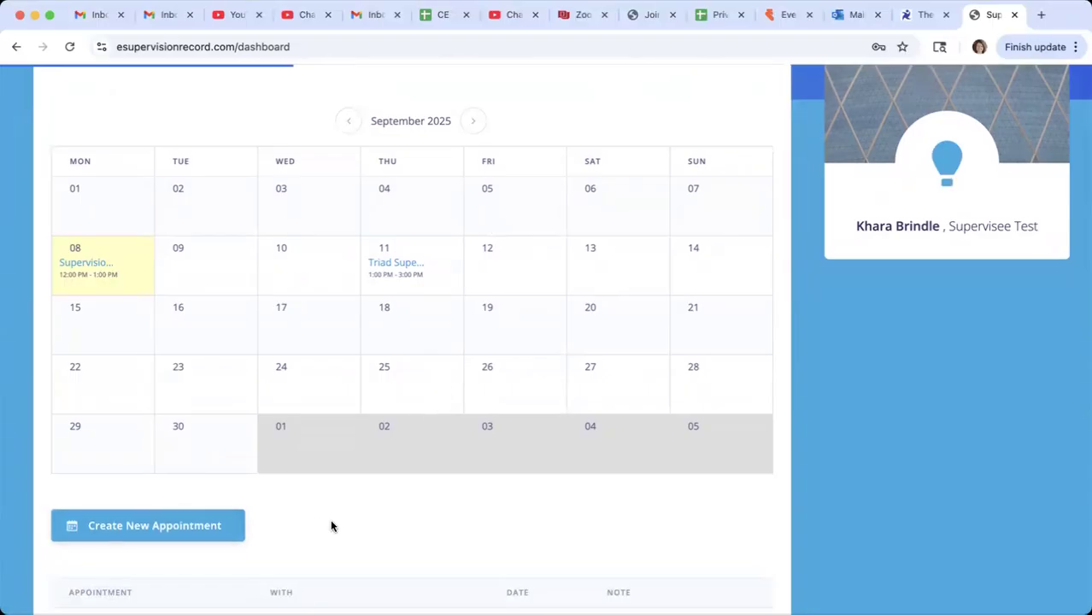
{"action": "scroll", "coordinate": [331, 525], "scroll_direction": "down", "scroll_amount": 2}
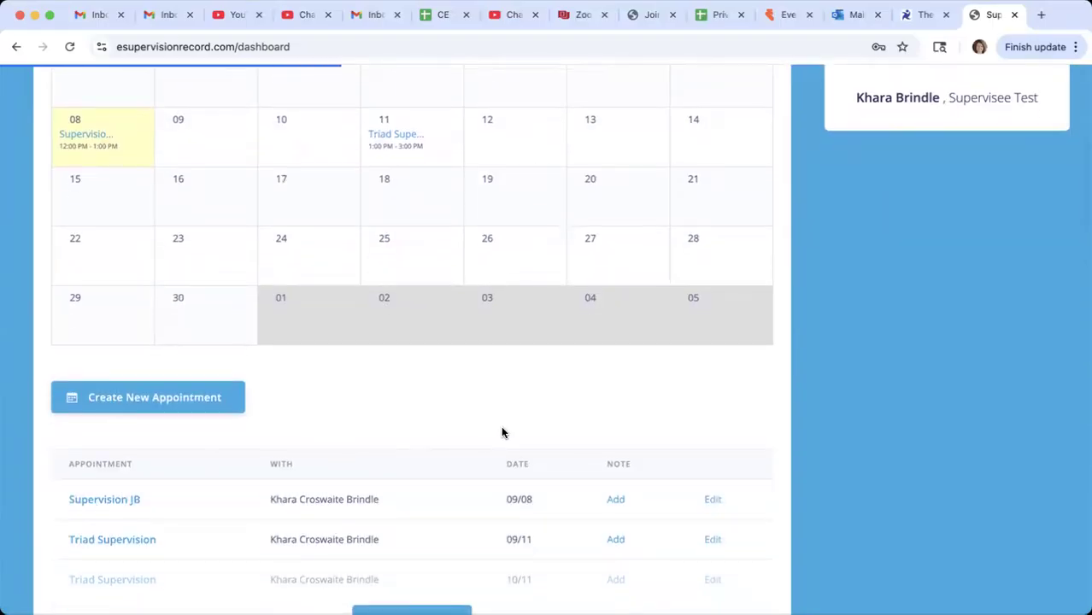
- Start a new appointment with the meeting name "Supervision Duo" and the description "JK and AB"
{"action": "left_click", "coordinate": [193, 393]}
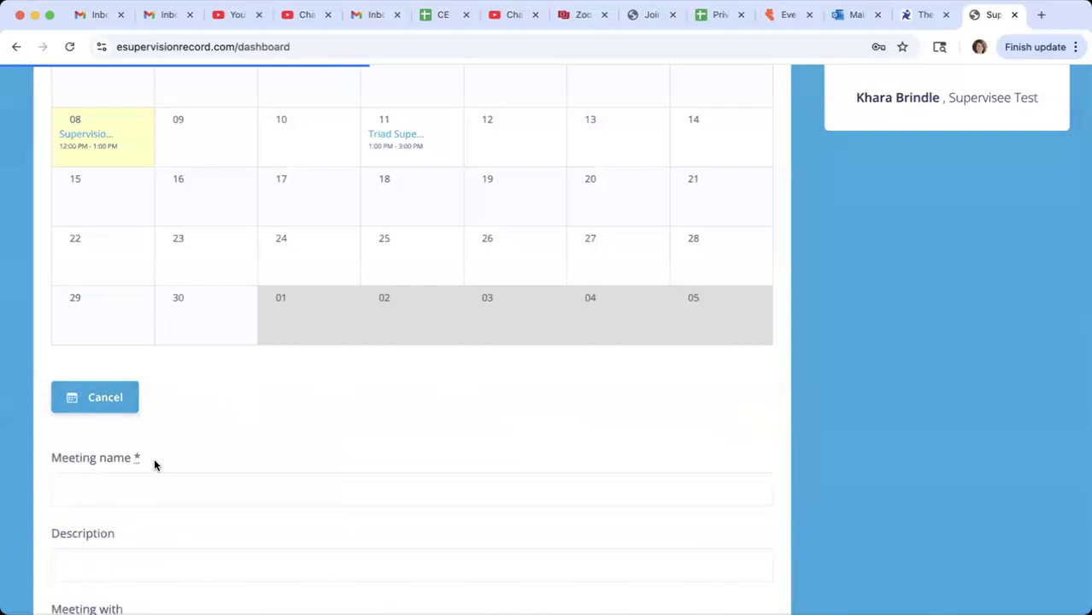
{"action": "left_click", "coordinate": [172, 354]}
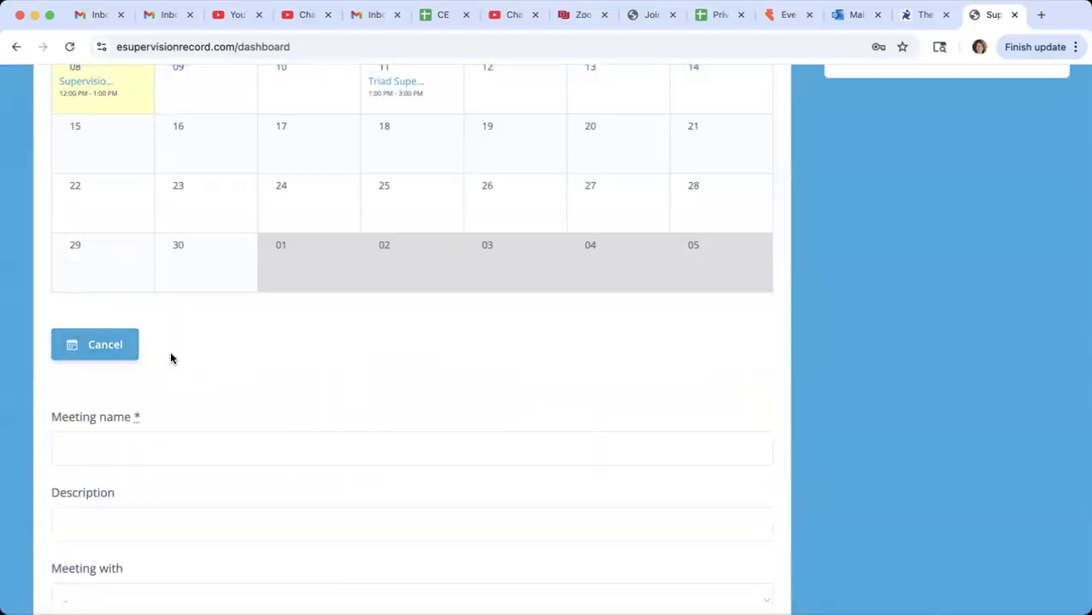
{"action": "left_click", "coordinate": [85, 440]}
{"action": "type", "text": "Supervision Dua"}
{"action": "key", "text": "BackSpace"}
{"action": "type", "text": "o"}
{"action": "left_click", "coordinate": [87, 505]}
{"action": "type", "text": "JK"}
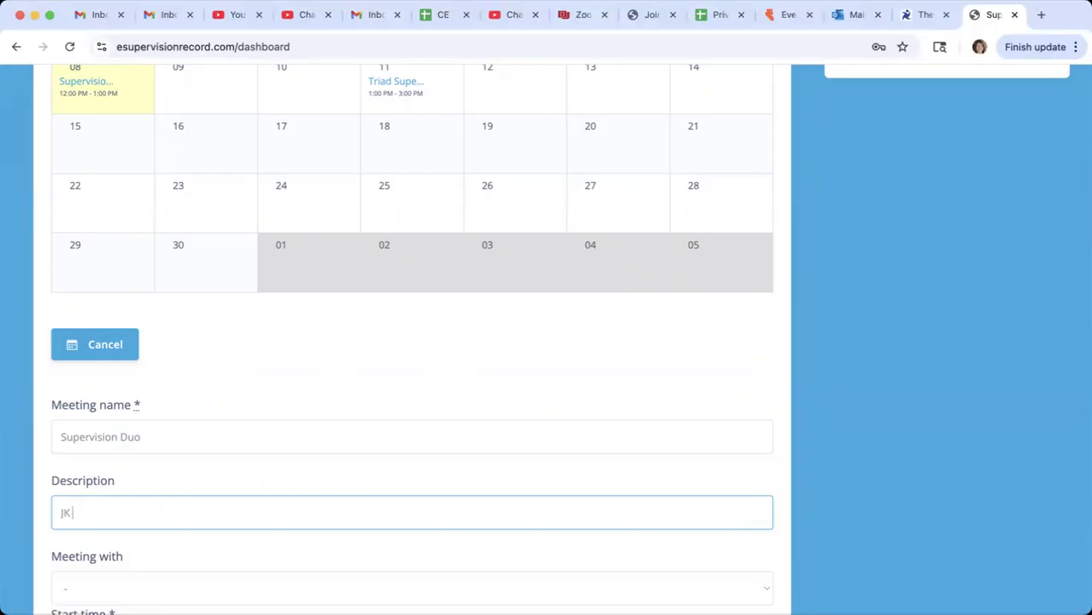
{"action": "type", "text": "and AB"}
- Choose the listed contact's e-mail as the person the appointment is with
{"action": "scroll", "coordinate": [123, 446], "scroll_direction": "down", "scroll_amount": 3}
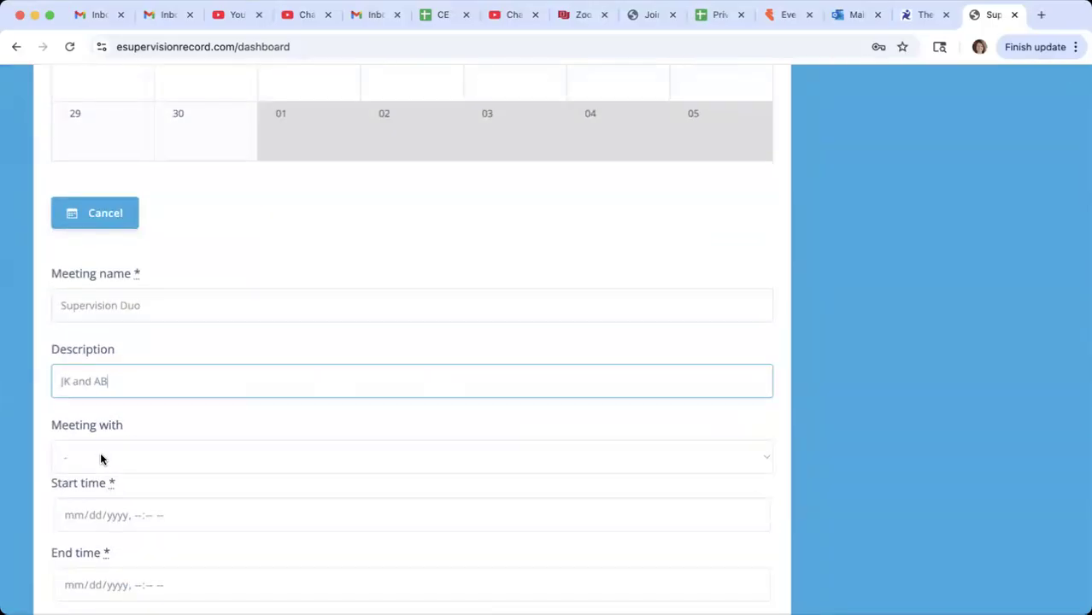
{"action": "left_click", "coordinate": [100, 457]}
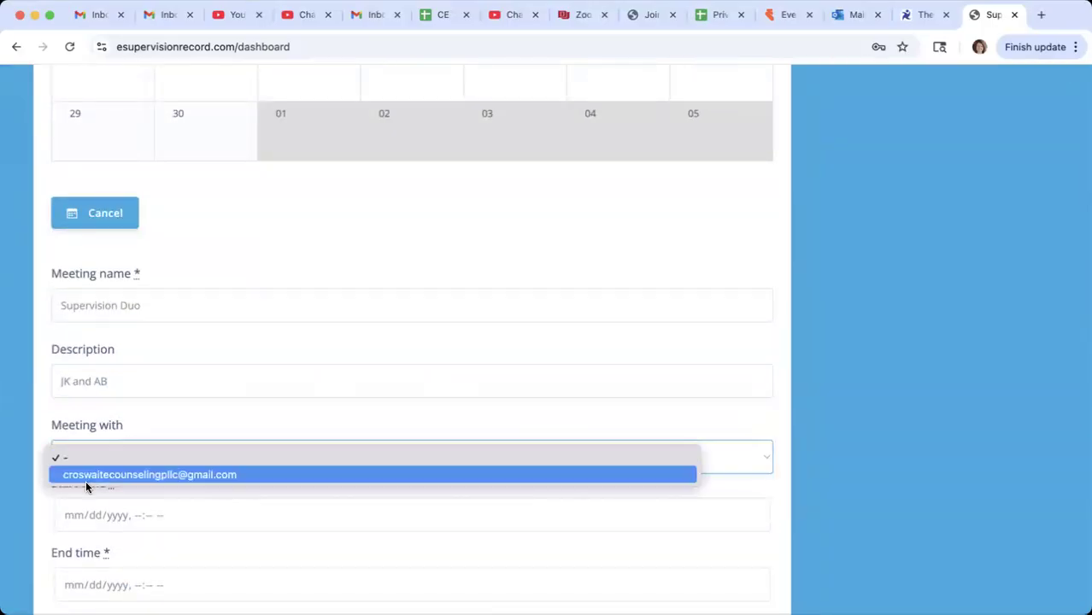
{"action": "left_click", "coordinate": [100, 476]}
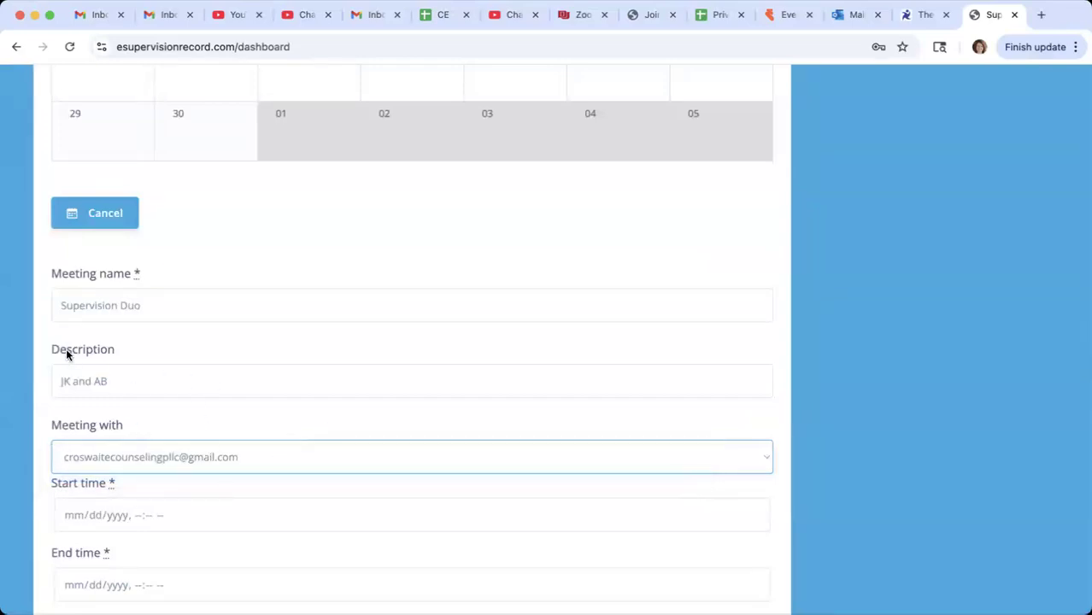
- Set the appointment's start time to 09/10/2025, 02:00 PM
{"action": "left_click", "coordinate": [65, 515]}
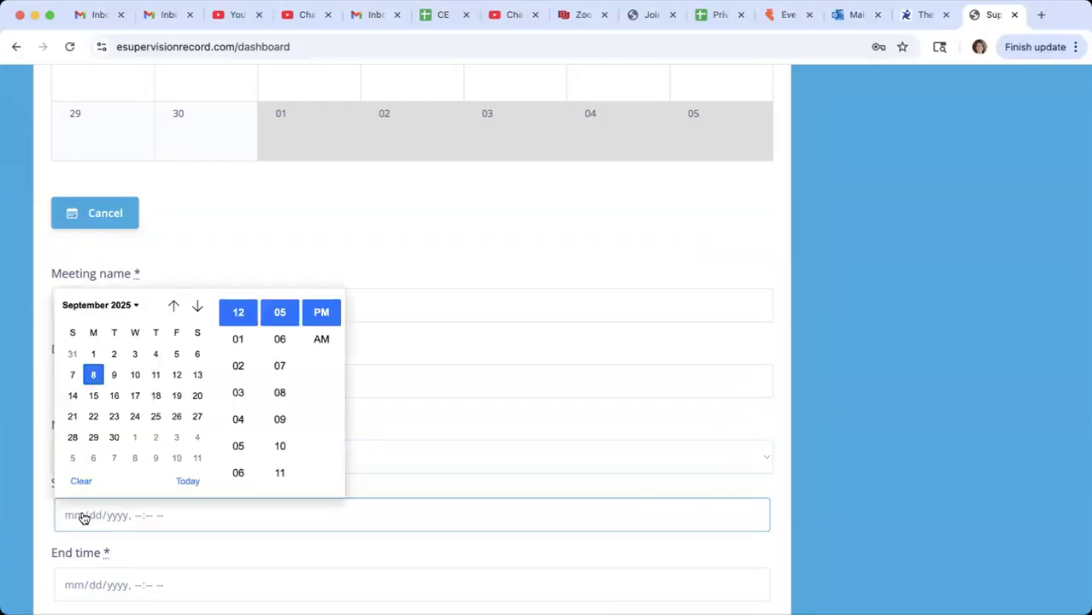
{"action": "left_click", "coordinate": [135, 375]}
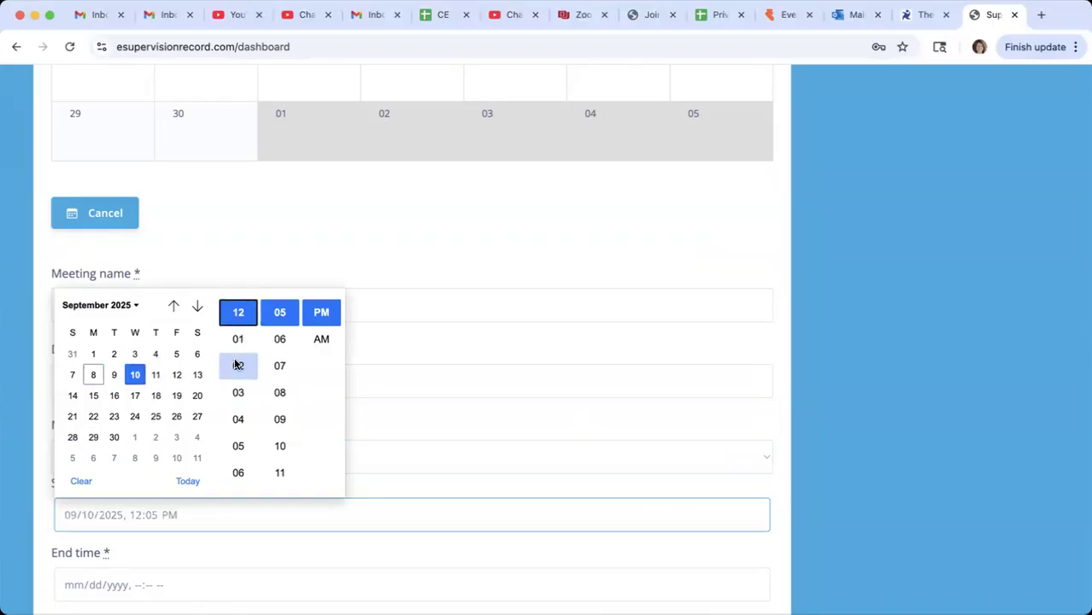
{"action": "left_click", "coordinate": [237, 365]}
{"action": "scroll", "coordinate": [267, 438], "scroll_direction": "up", "scroll_amount": 3}
{"action": "left_click", "coordinate": [279, 338]}
{"action": "left_click", "coordinate": [373, 351]}
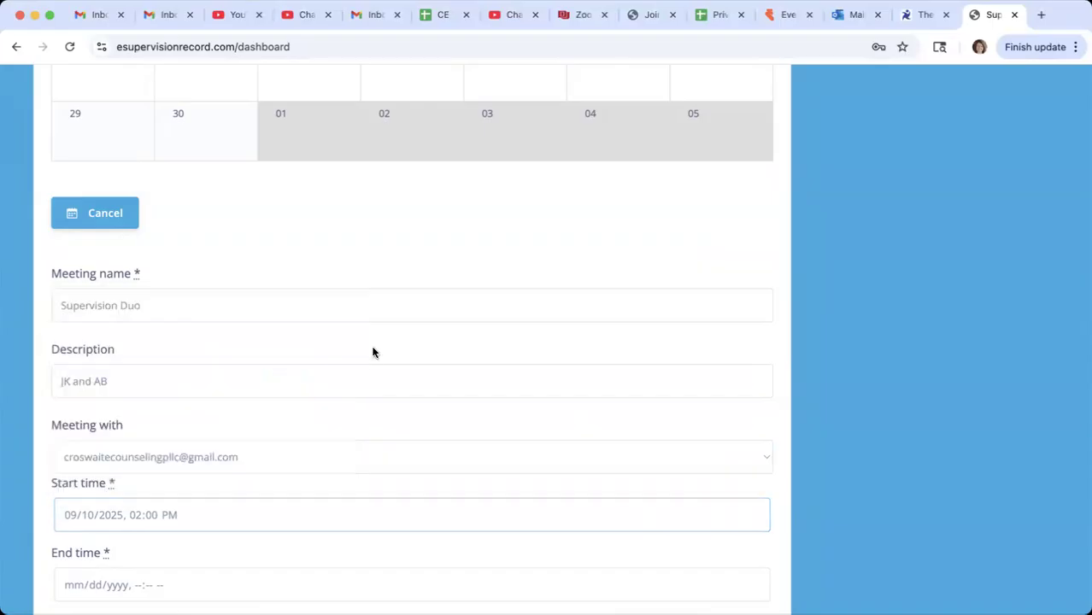
- Set the appointment's end time to 09/10/2025, 03:00 PM
{"action": "scroll", "coordinate": [206, 511], "scroll_direction": "down", "scroll_amount": 1}
{"action": "scroll", "coordinate": [206, 511], "scroll_direction": "down", "scroll_amount": 1}
{"action": "left_click", "coordinate": [74, 474]}
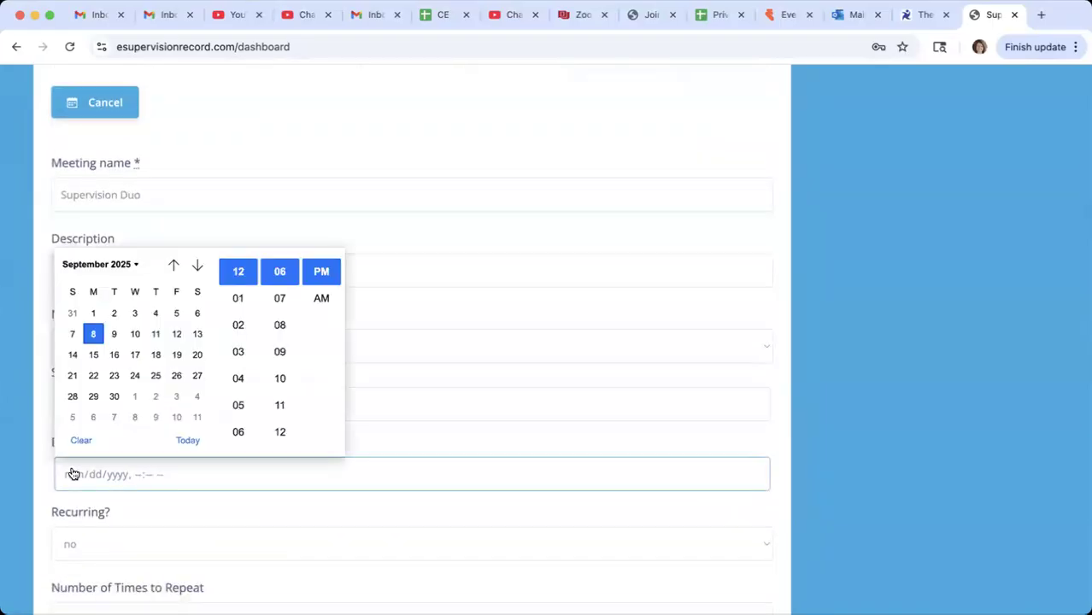
{"action": "left_click", "coordinate": [133, 334]}
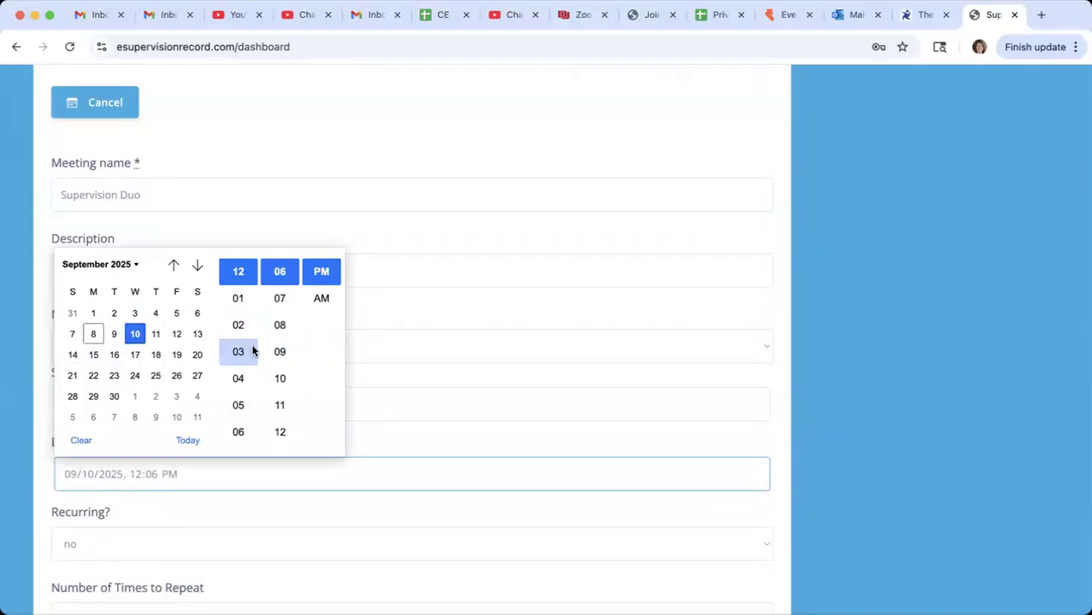
{"action": "left_click", "coordinate": [239, 351]}
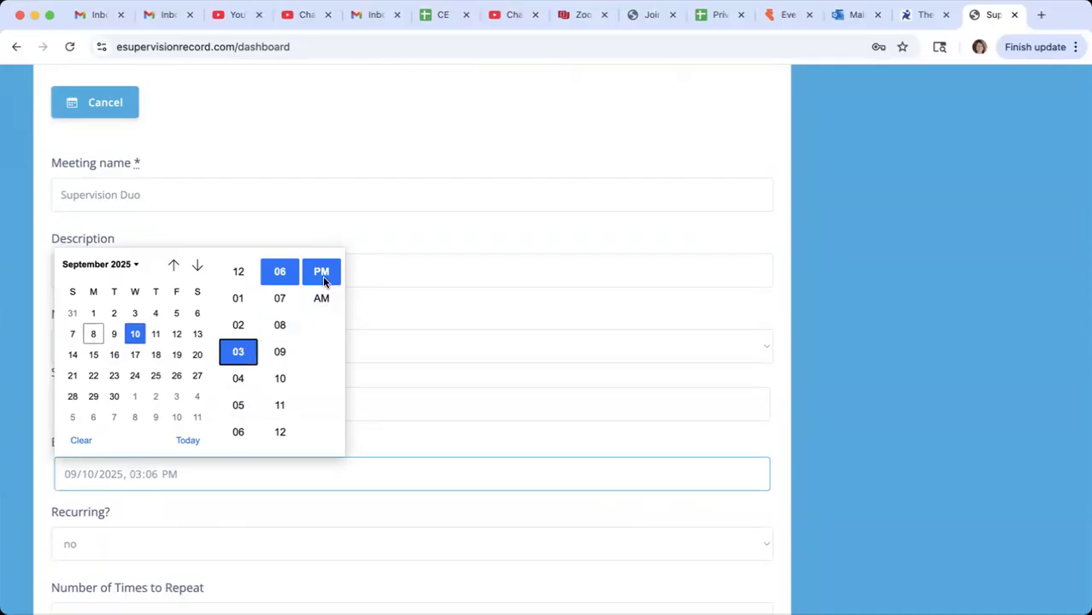
{"action": "left_click", "coordinate": [366, 307]}
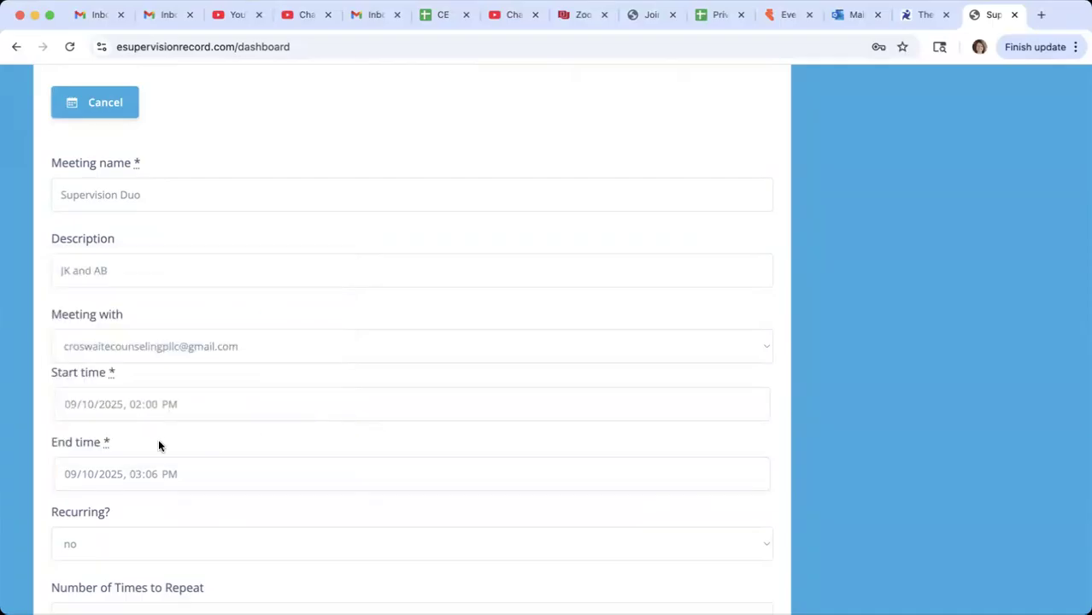
{"action": "left_click", "coordinate": [117, 475]}
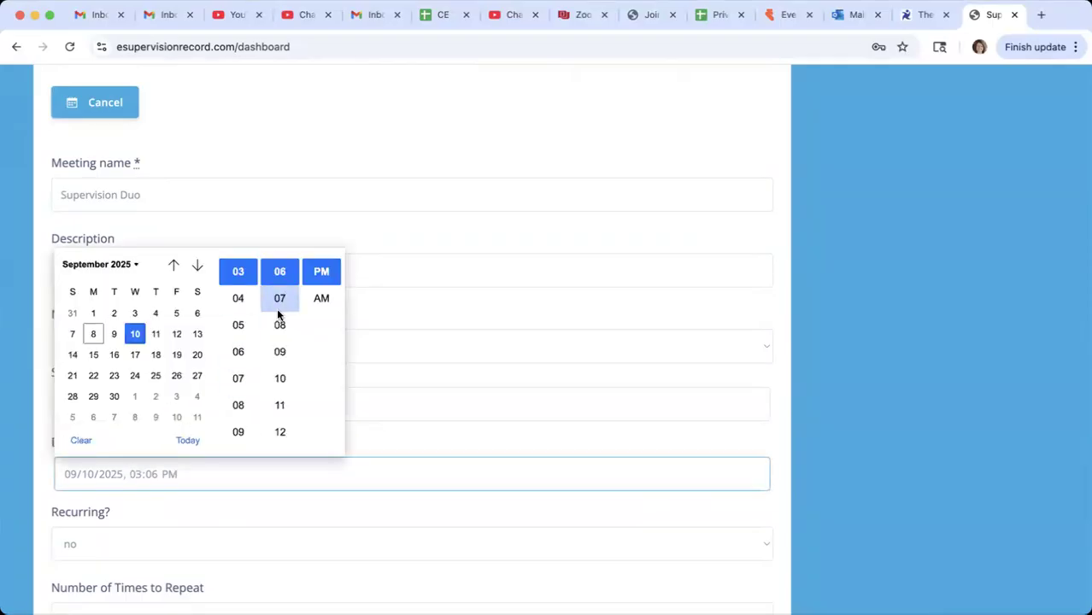
{"action": "scroll", "coordinate": [278, 309], "scroll_direction": "up", "scroll_amount": 4}
{"action": "left_click", "coordinate": [278, 299]}
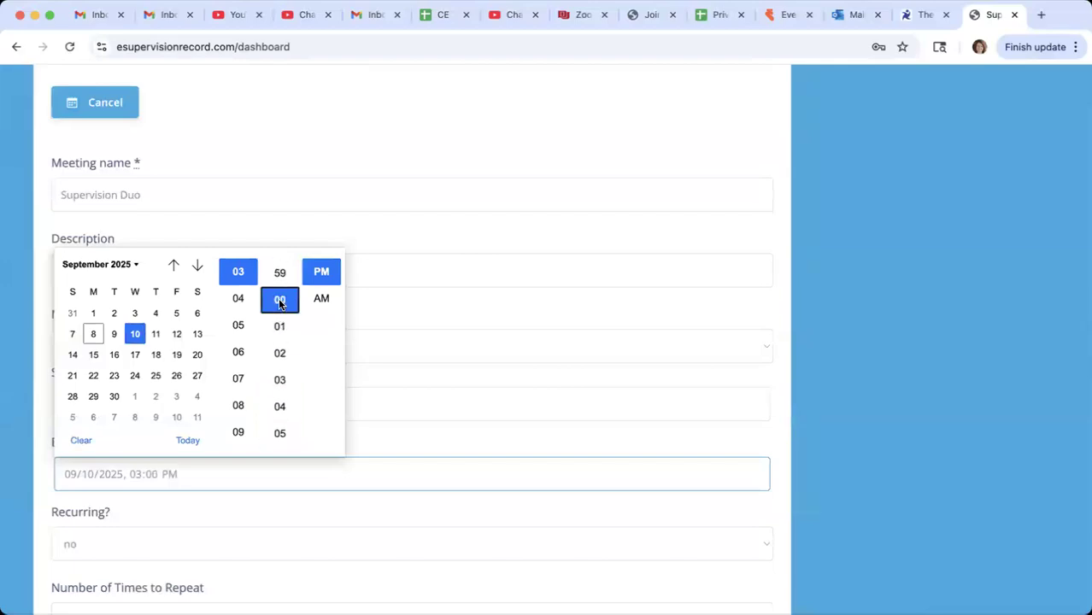
{"action": "left_click", "coordinate": [365, 314]}
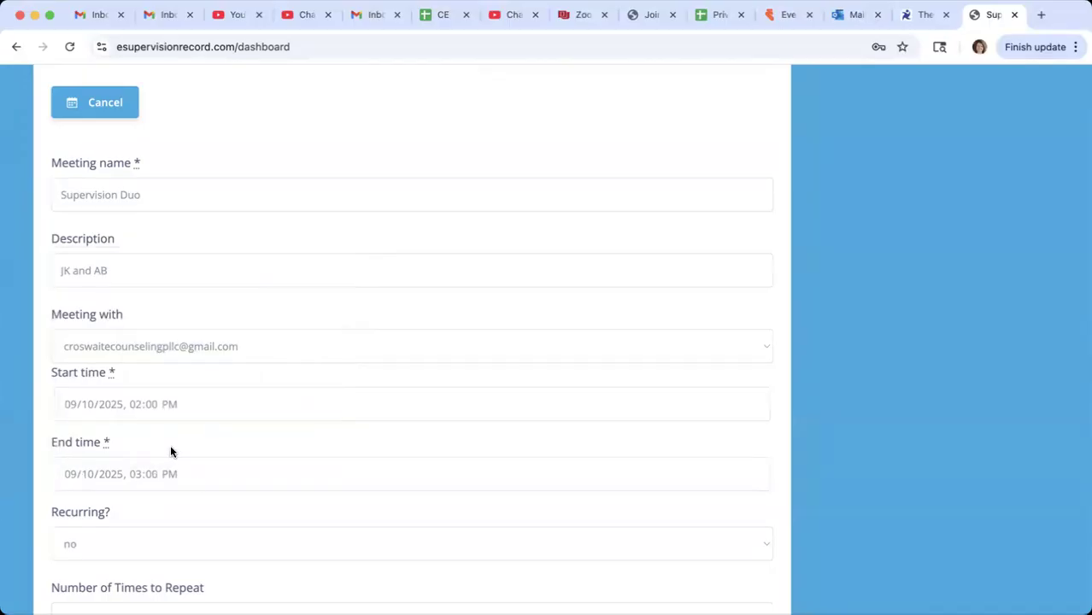
- Make the Supervision Duo appointment recur weekly
{"action": "scroll", "coordinate": [277, 444], "scroll_direction": "down", "scroll_amount": 1}
{"action": "scroll", "coordinate": [278, 443], "scroll_direction": "down", "scroll_amount": 2}
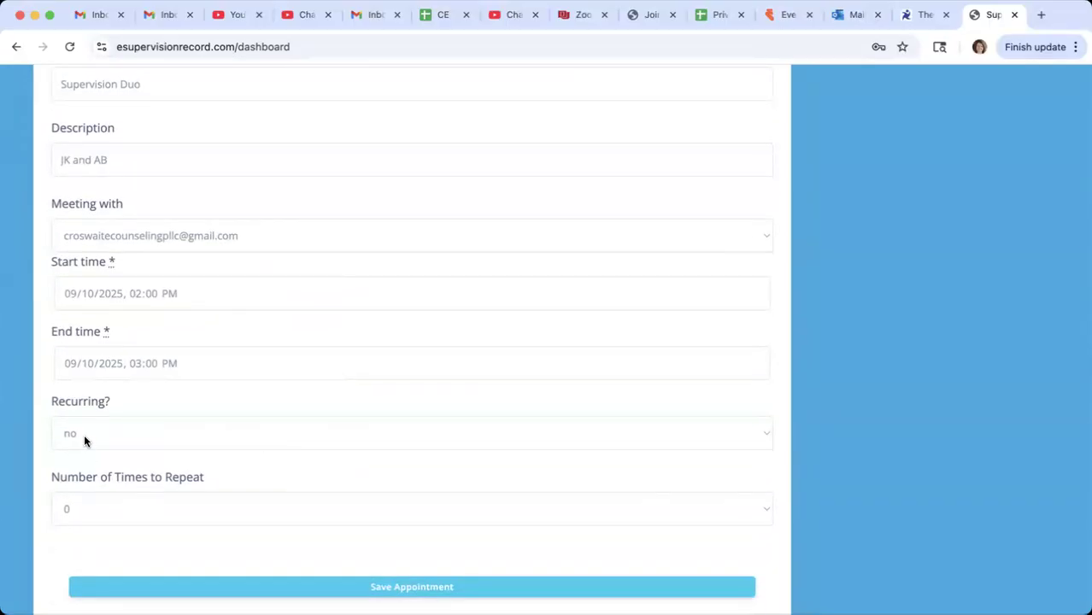
{"action": "left_click", "coordinate": [84, 434]}
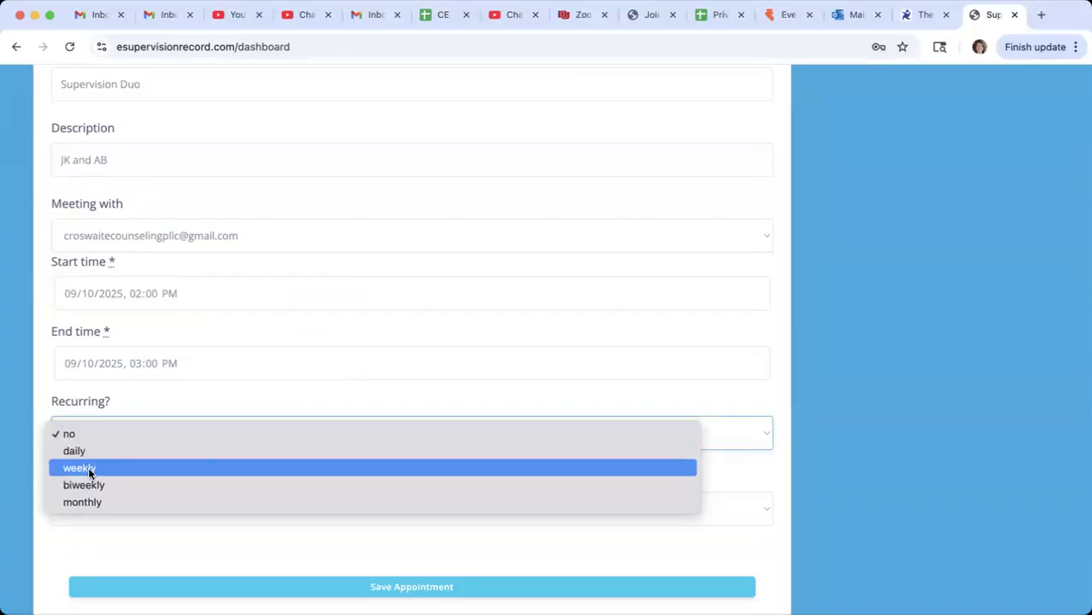
{"action": "left_click", "coordinate": [94, 468]}
{"action": "left_click", "coordinate": [111, 438]}
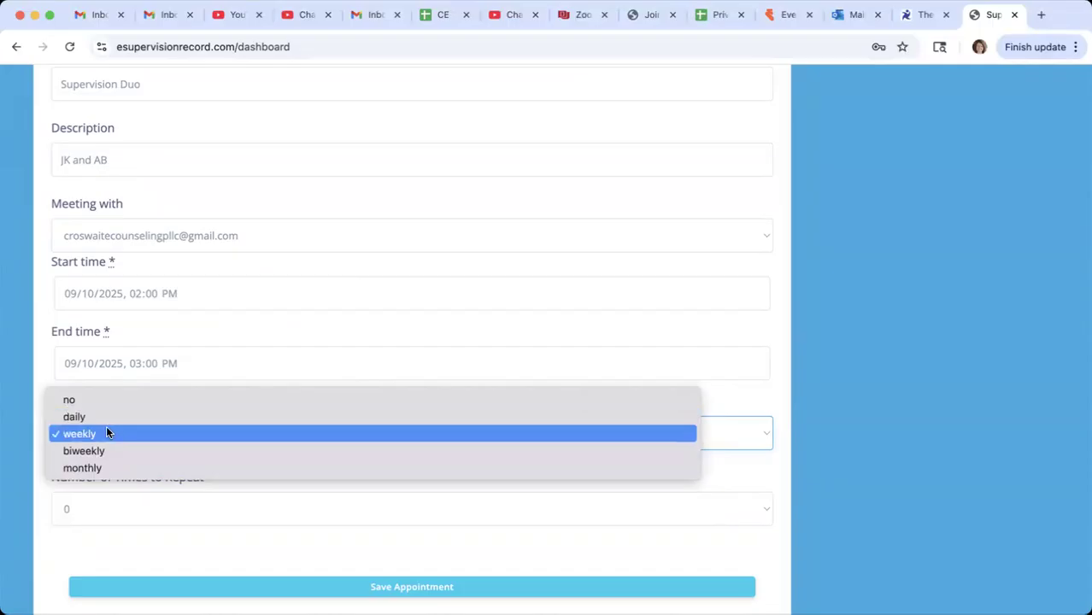
{"action": "left_click", "coordinate": [106, 433]}
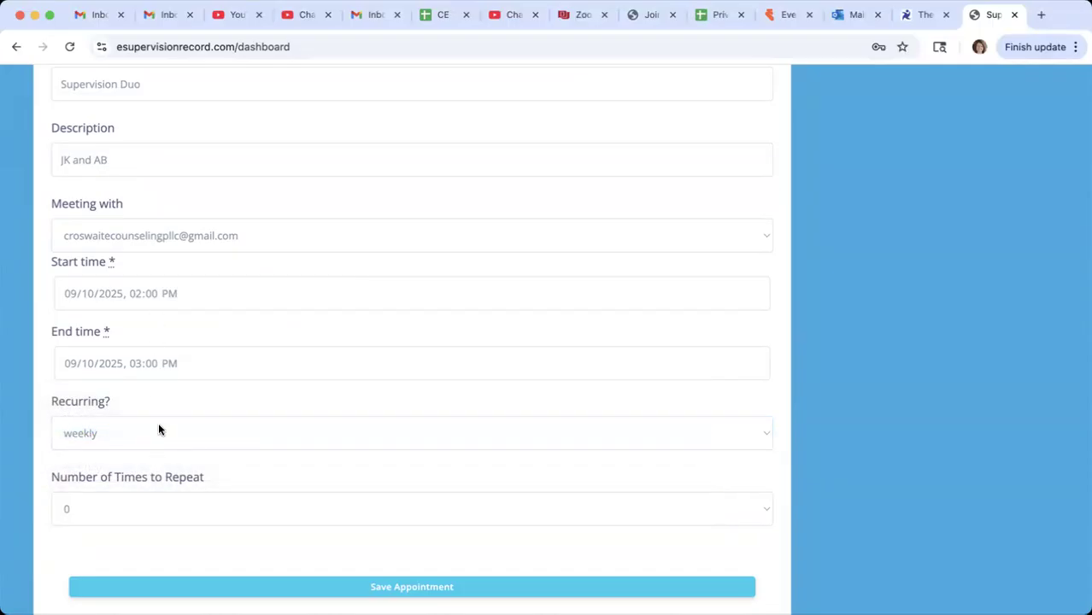
- Set the number of times to repeat to 2 and save the appointment
{"action": "left_click", "coordinate": [113, 507]}
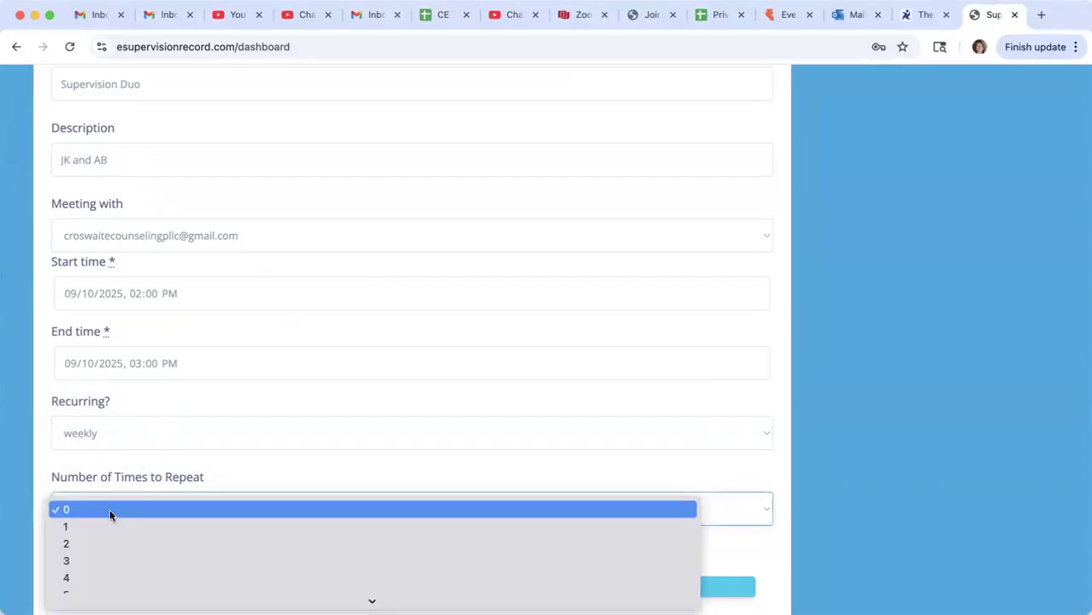
{"action": "left_click", "coordinate": [253, 487]}
{"action": "key", "text": "2"}
{"action": "scroll", "coordinate": [254, 483], "scroll_direction": "down", "scroll_amount": 2}
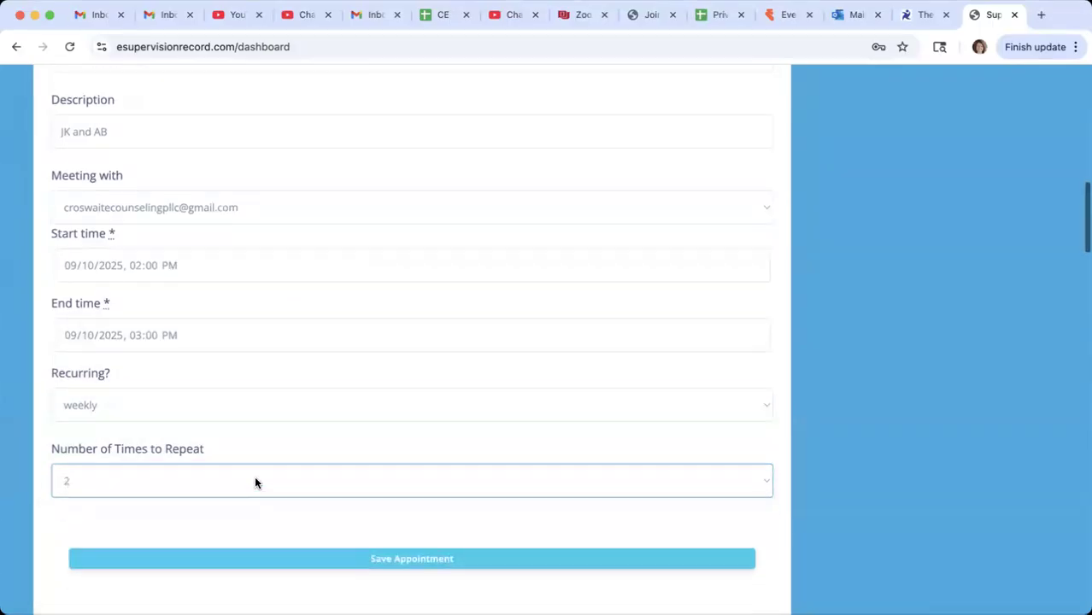
{"action": "left_click", "coordinate": [333, 488]}
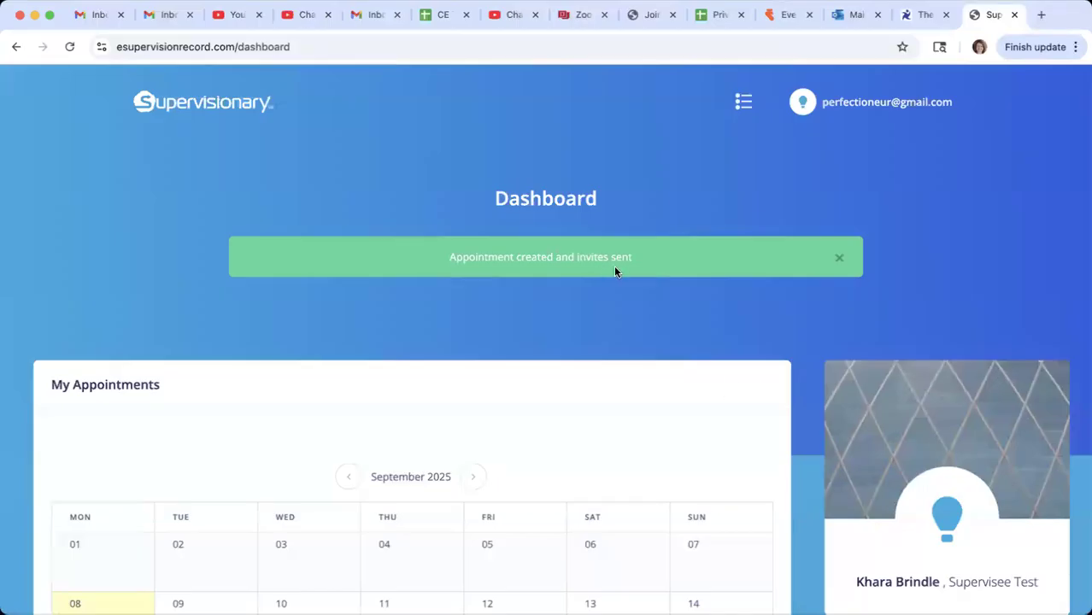
- Examine the September 2025 calendar for the recurring Supervision Duo meetings and expand the appointment list beneath it
{"action": "scroll", "coordinate": [573, 462], "scroll_direction": "down", "scroll_amount": 1}
{"action": "scroll", "coordinate": [573, 461], "scroll_direction": "down", "scroll_amount": 1}
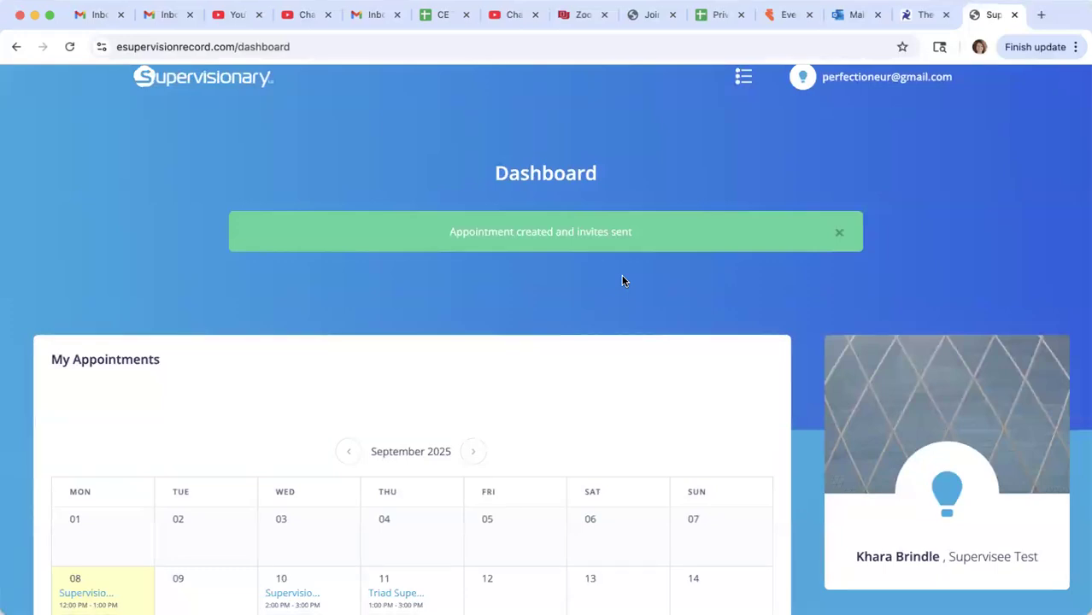
{"action": "scroll", "coordinate": [595, 365], "scroll_direction": "down", "scroll_amount": 3}
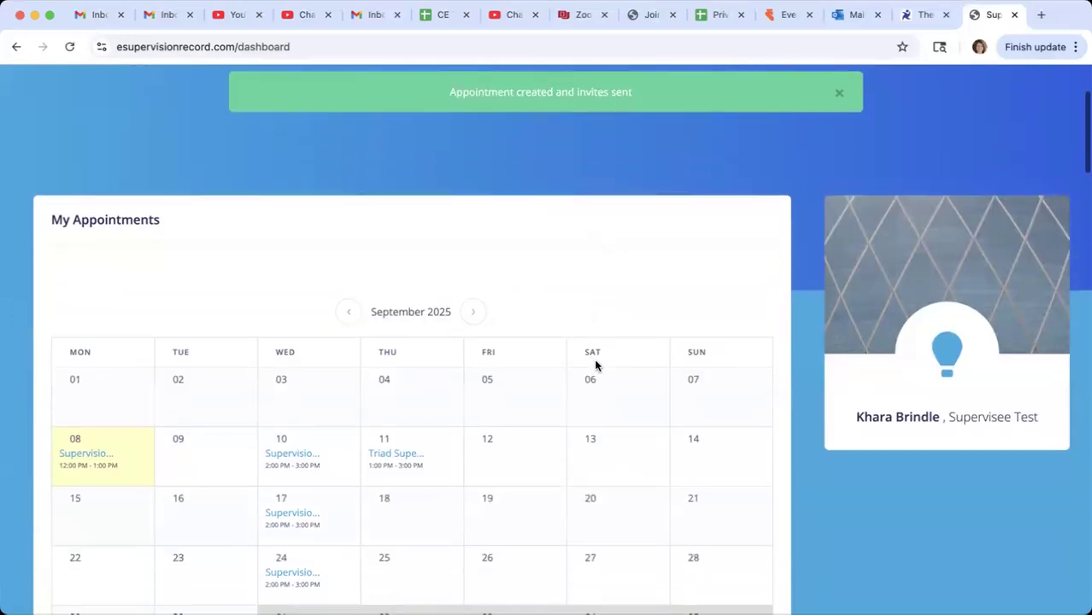
{"action": "scroll", "coordinate": [587, 511], "scroll_direction": "down", "scroll_amount": 2}
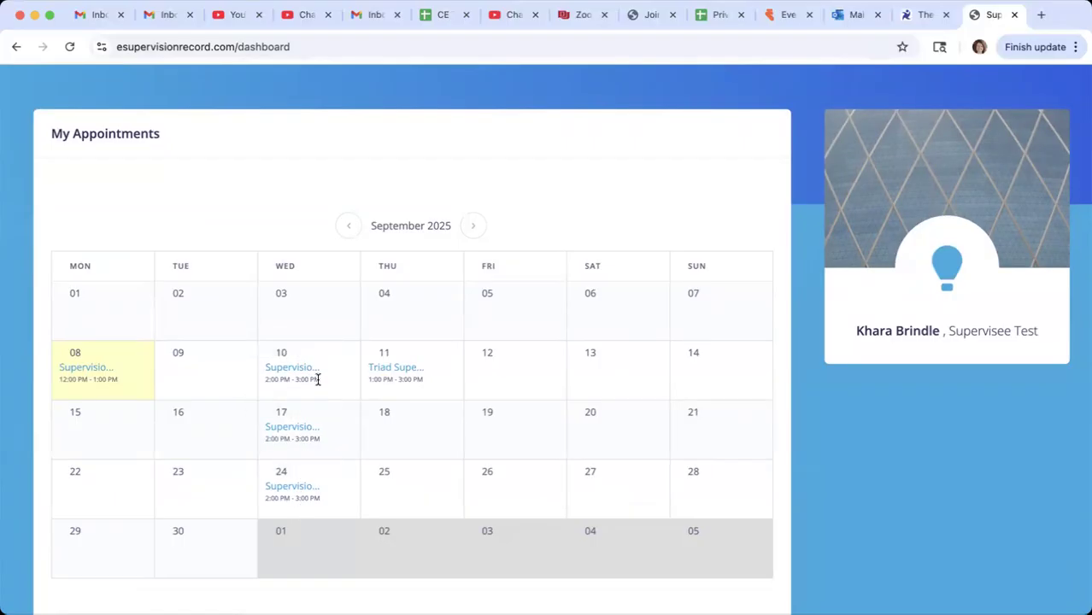
{"action": "scroll", "coordinate": [421, 500], "scroll_direction": "down", "scroll_amount": 5}
{"action": "scroll", "coordinate": [421, 499], "scroll_direction": "down", "scroll_amount": 2}
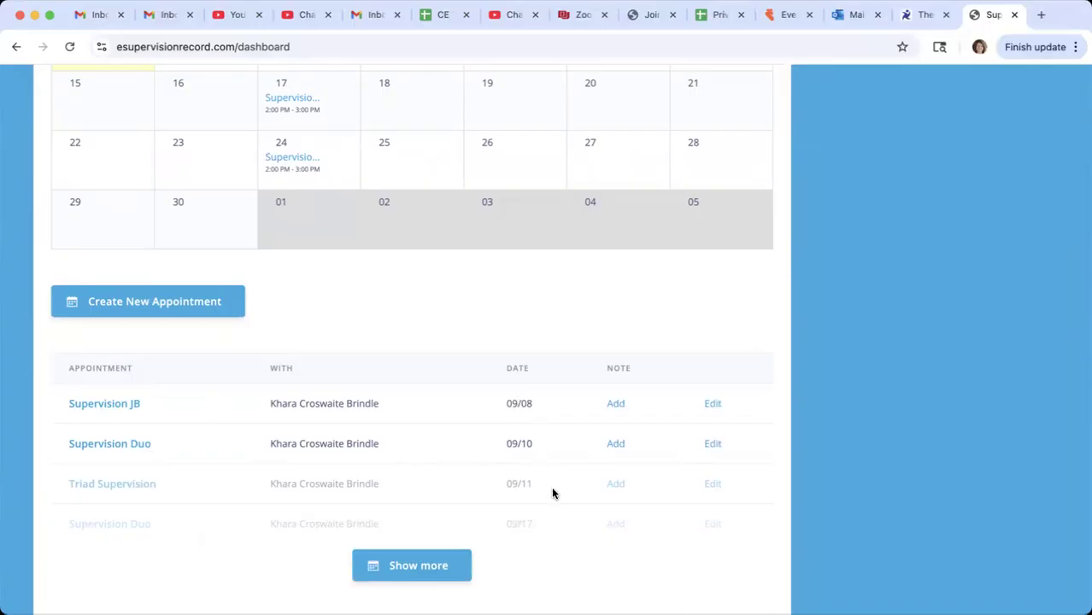
{"action": "scroll", "coordinate": [551, 489], "scroll_direction": "down", "scroll_amount": 3}
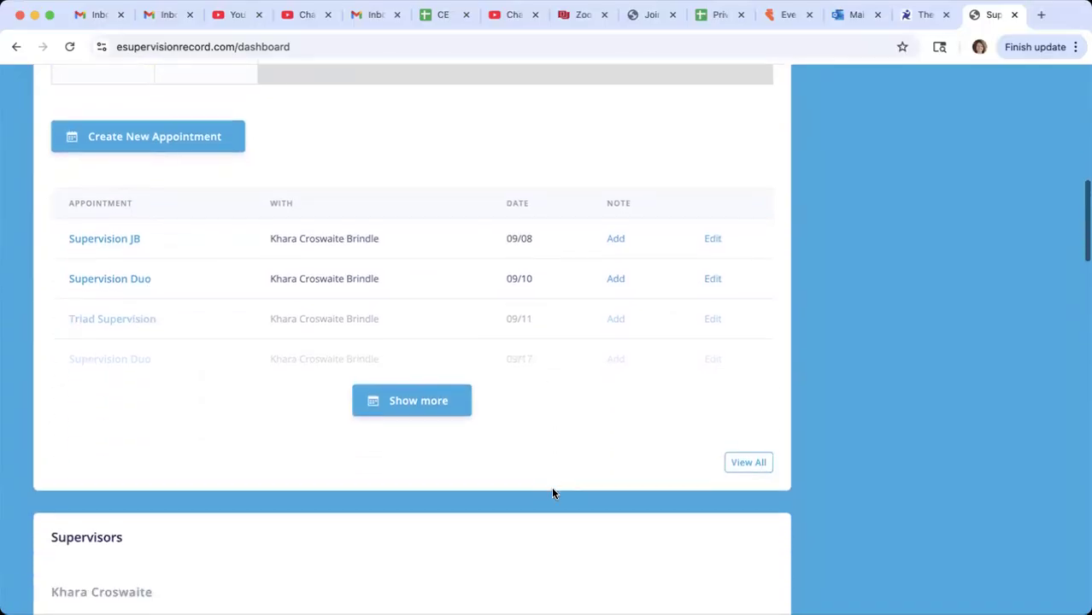
{"action": "left_click", "coordinate": [410, 399]}
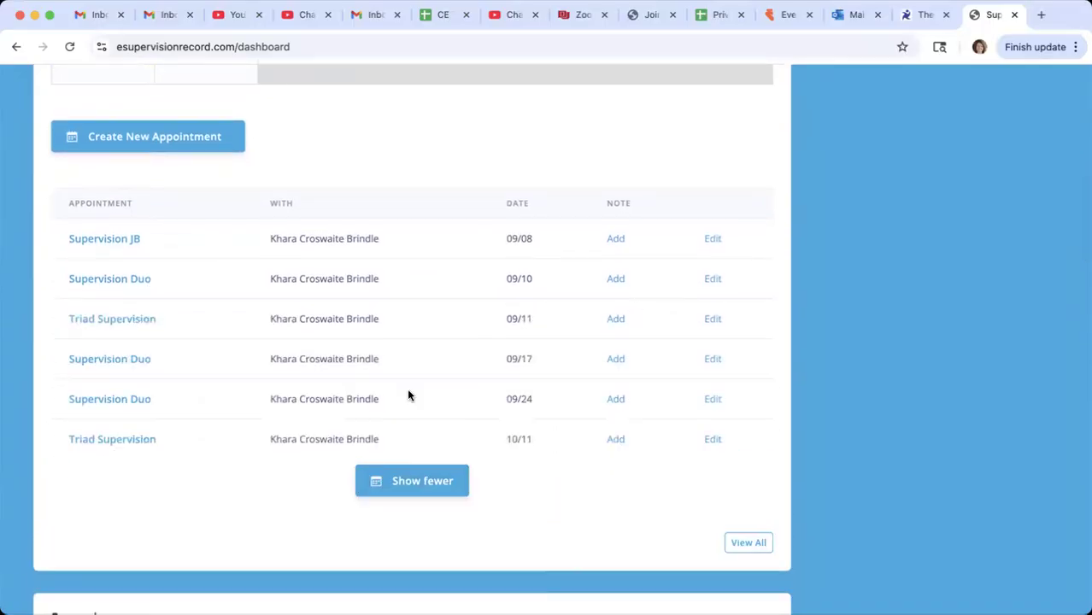
- Add a note to the 09/08 Supervision JB appointment using the Standard format
{"action": "left_click", "coordinate": [620, 242]}
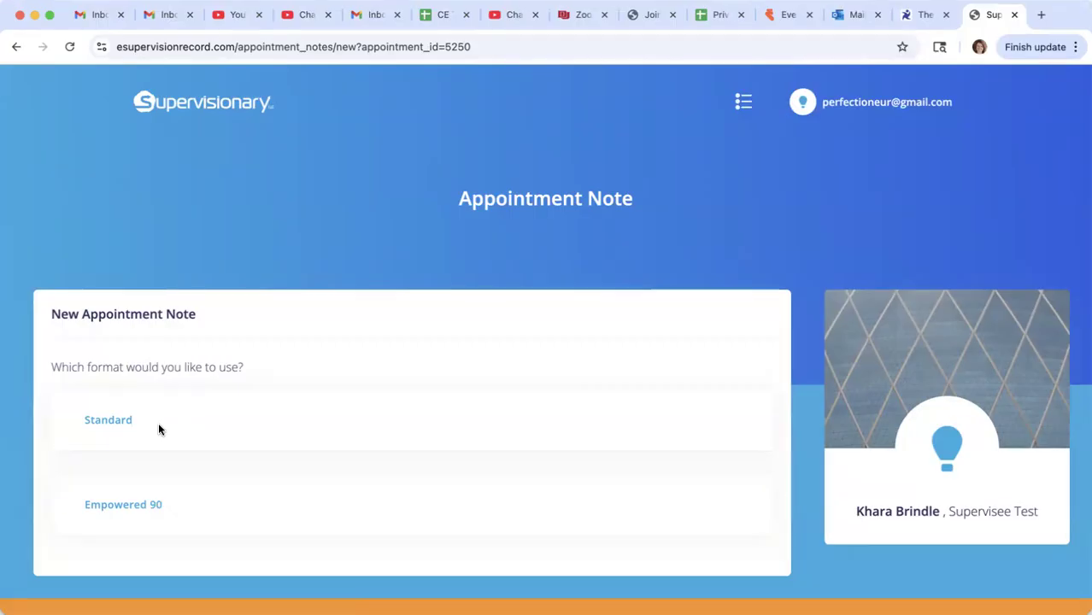
{"action": "left_click", "coordinate": [125, 426]}
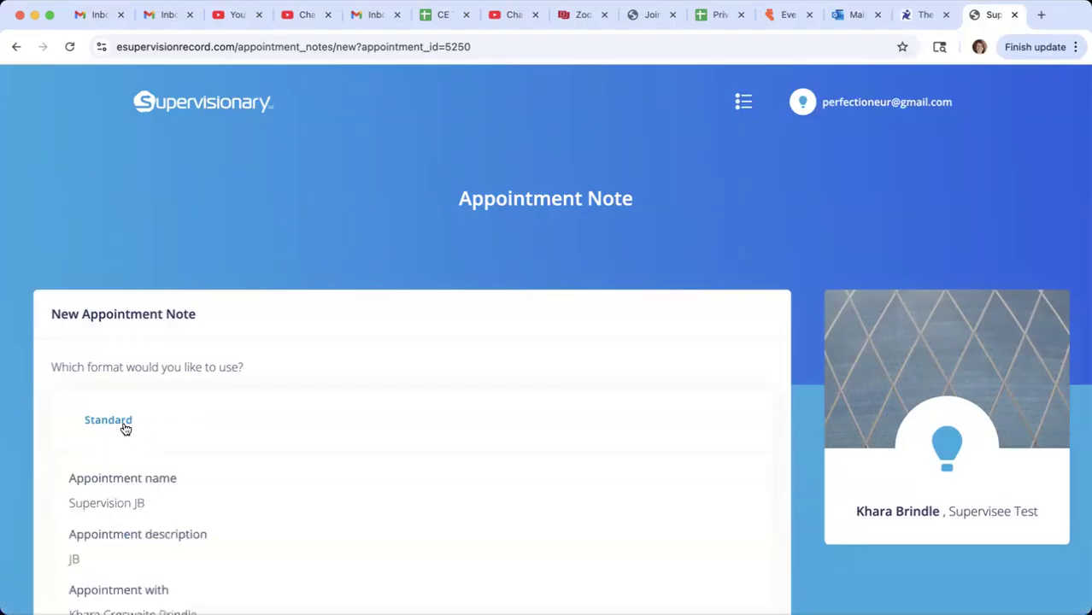
{"action": "scroll", "coordinate": [349, 434], "scroll_direction": "down", "scroll_amount": 3}
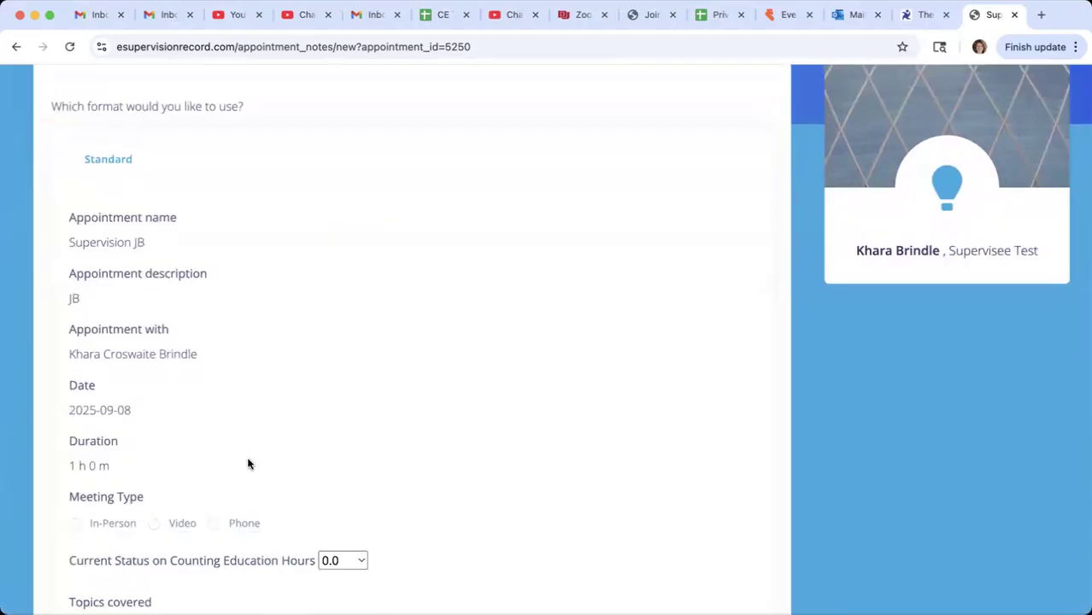
- Set the note's meeting type to In-Person and choose 0.0 for the current status on counting education hours
{"action": "scroll", "coordinate": [58, 385], "scroll_direction": "down", "scroll_amount": 2}
{"action": "left_click", "coordinate": [78, 388]}
{"action": "left_click", "coordinate": [357, 424]}
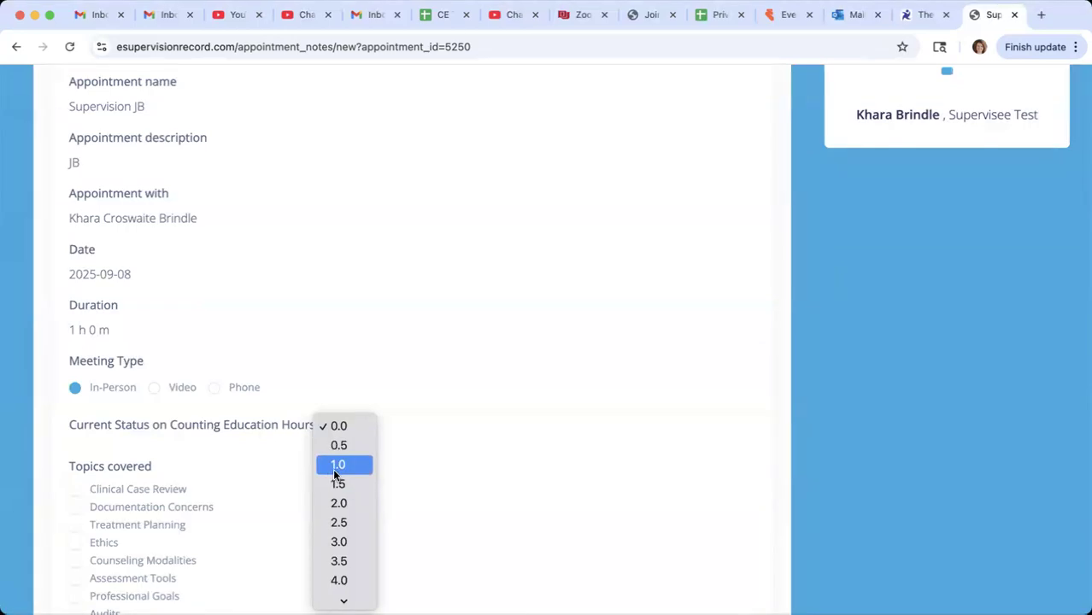
{"action": "left_click", "coordinate": [336, 425]}
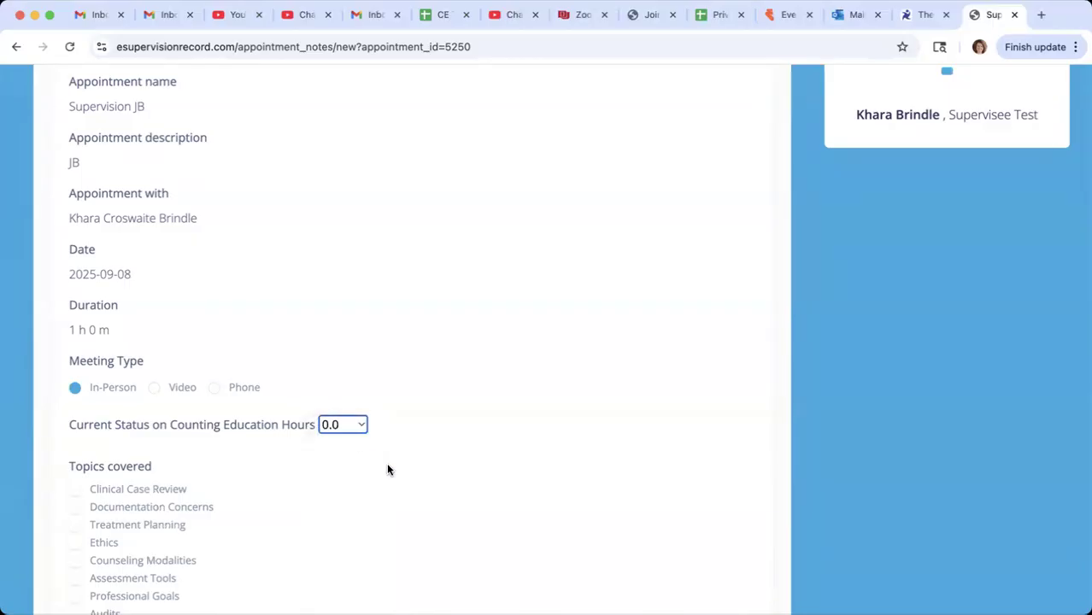
- Mark Clinical Case Review and Crisis Review as topics covered in the appointment note
{"action": "scroll", "coordinate": [320, 493], "scroll_direction": "down", "scroll_amount": 3}
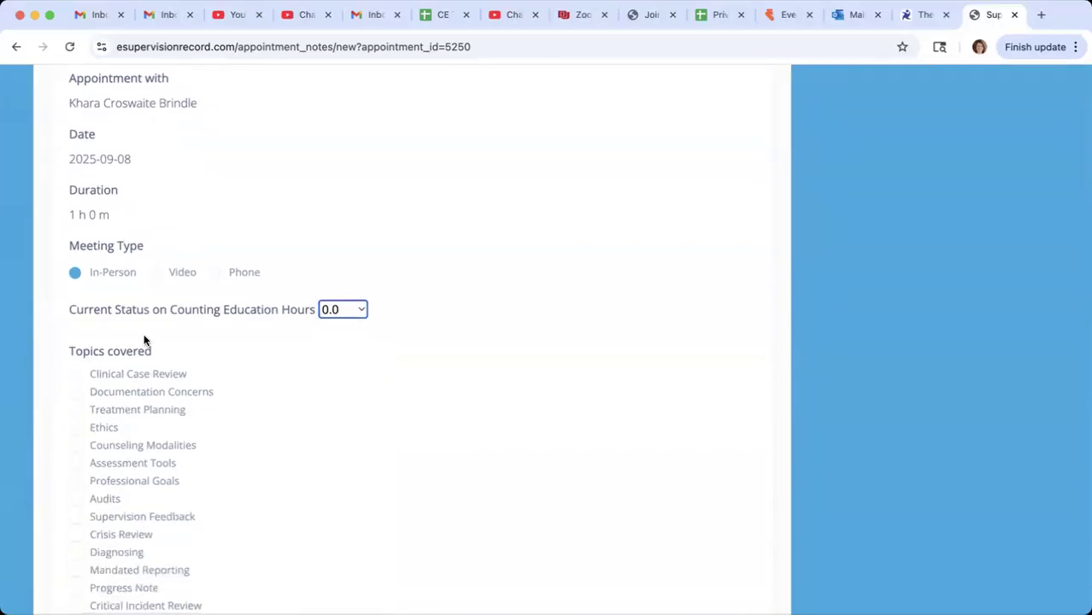
{"action": "scroll", "coordinate": [319, 519], "scroll_direction": "down", "scroll_amount": 2}
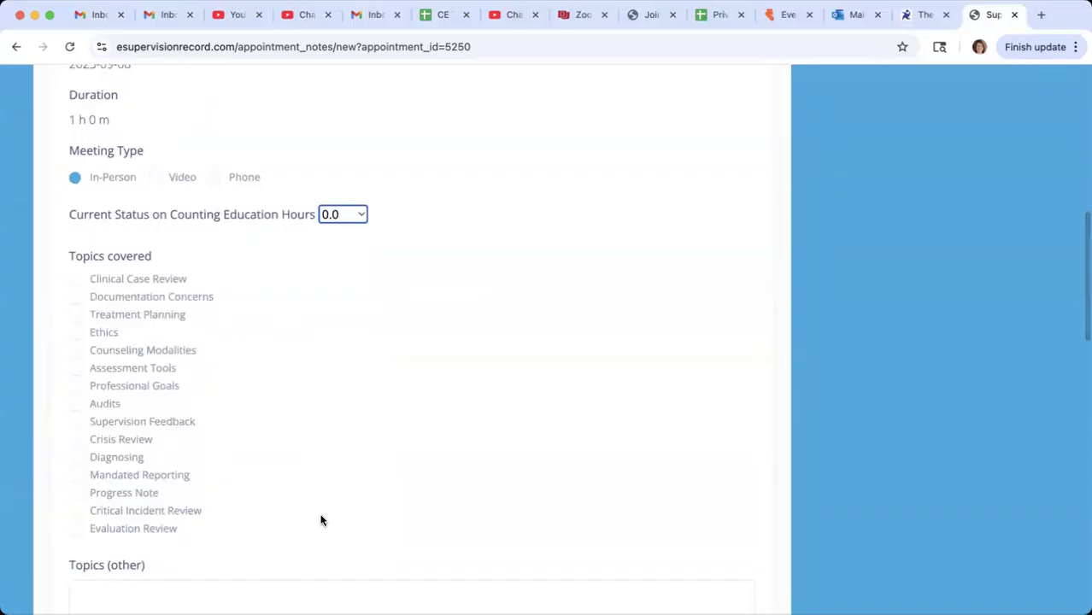
{"action": "left_click", "coordinate": [75, 279]}
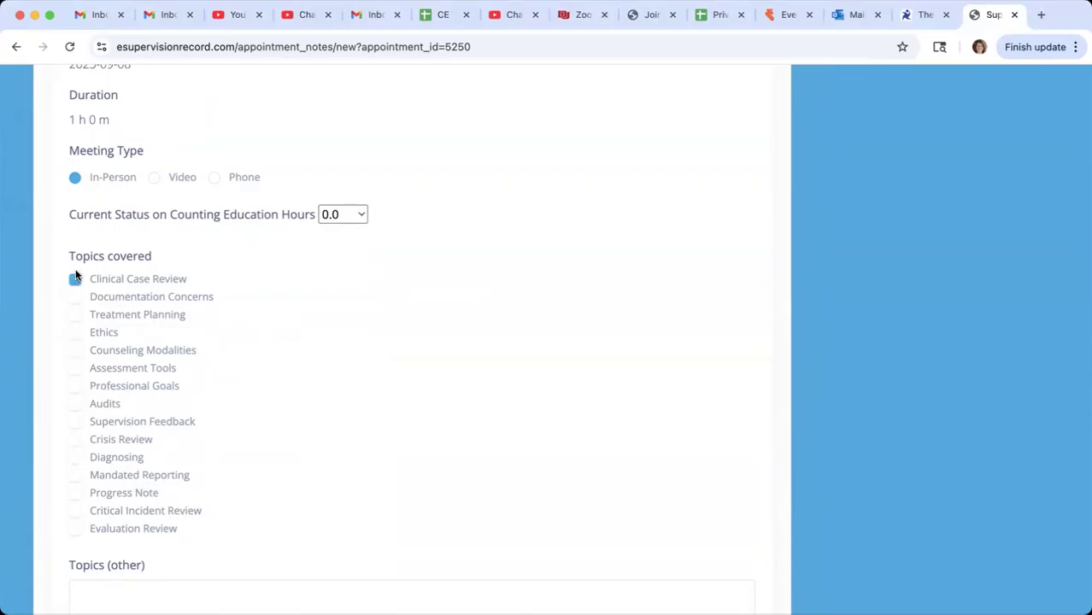
{"action": "left_click", "coordinate": [76, 439]}
- Enter "DORA license renewal" as the other topic in the appointment note
{"action": "scroll", "coordinate": [286, 490], "scroll_direction": "down", "scroll_amount": 1}
{"action": "left_click", "coordinate": [241, 486]}
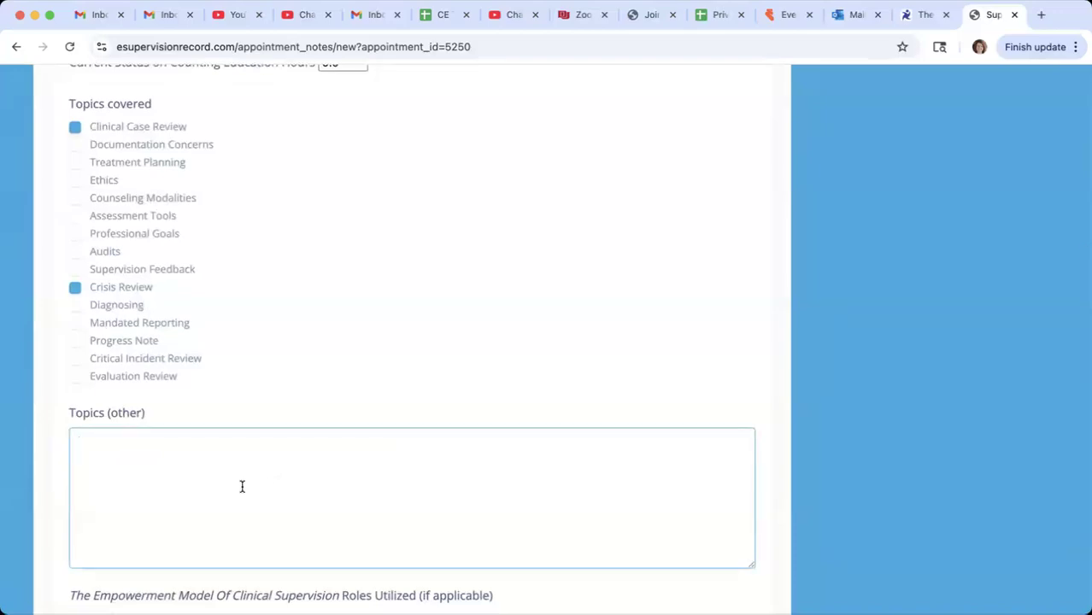
{"action": "scroll", "coordinate": [280, 482], "scroll_direction": "down", "scroll_amount": 2}
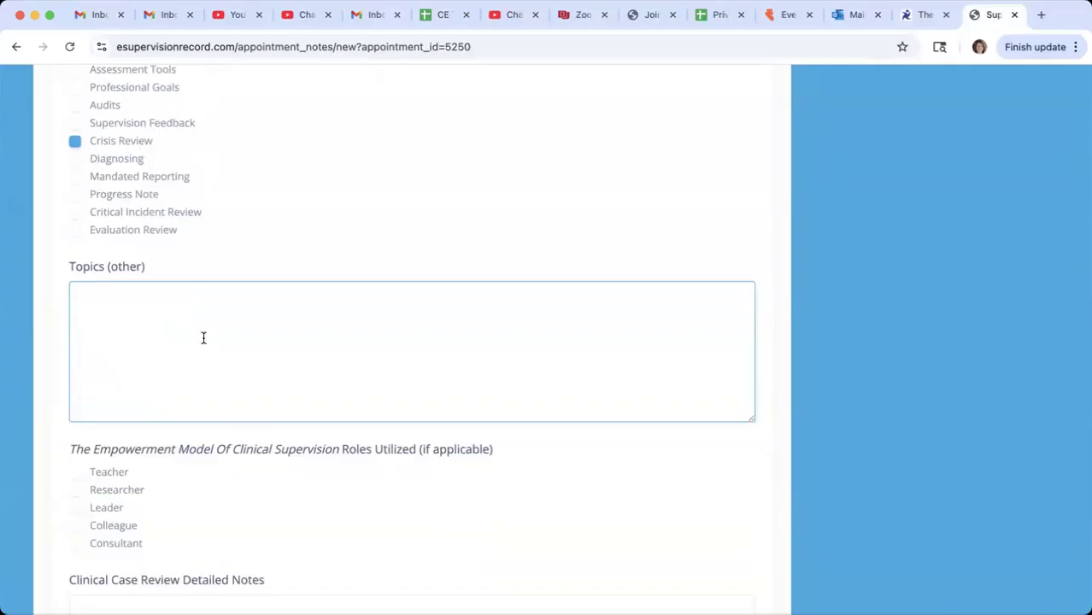
{"action": "type", "text": "DORA license renewal"}
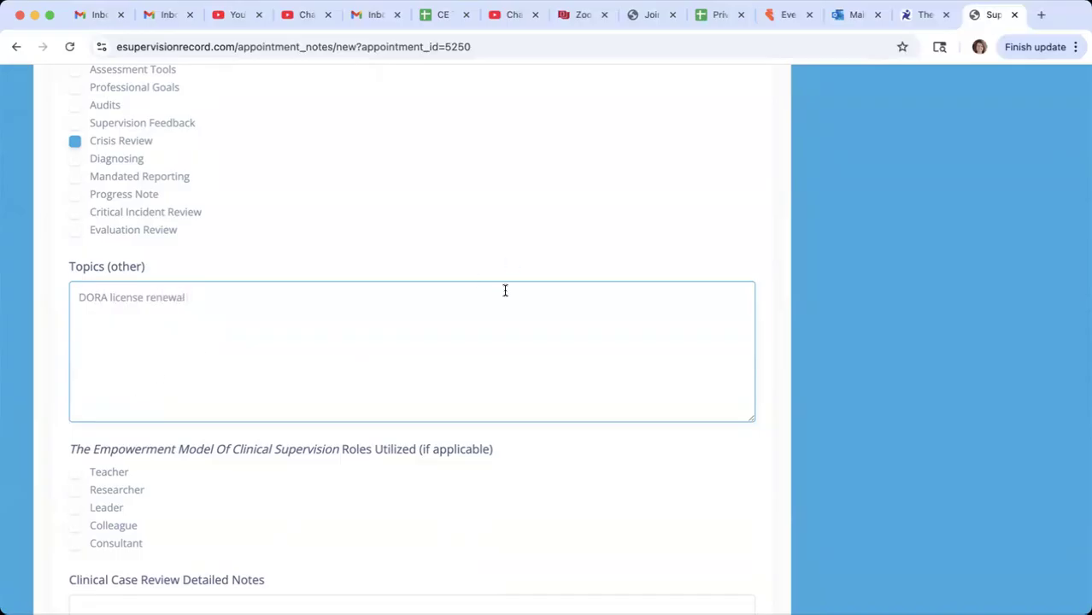
{"action": "scroll", "coordinate": [487, 301], "scroll_direction": "down", "scroll_amount": 1}
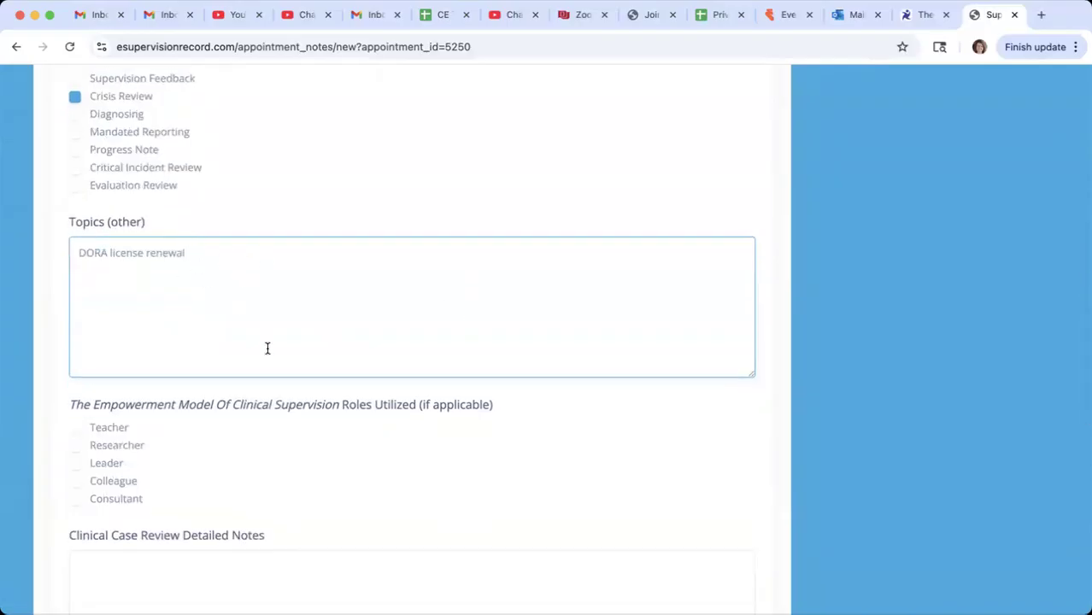
- Mark Researcher and Teacher as the Empowerment Model roles utilized in the appointment note
{"action": "scroll", "coordinate": [263, 341], "scroll_direction": "down", "scroll_amount": 3}
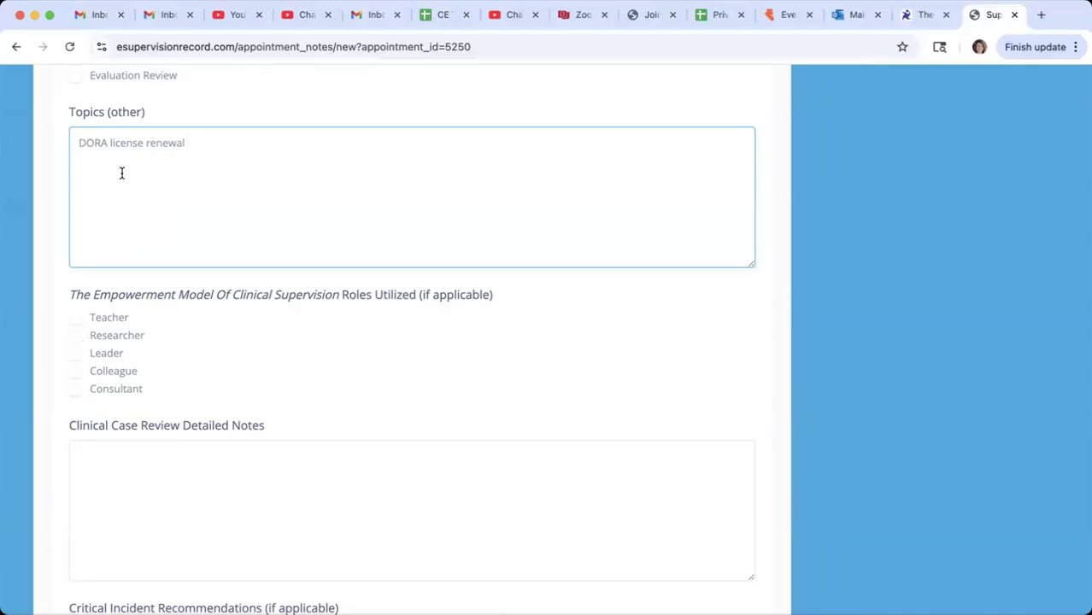
{"action": "left_click", "coordinate": [77, 339]}
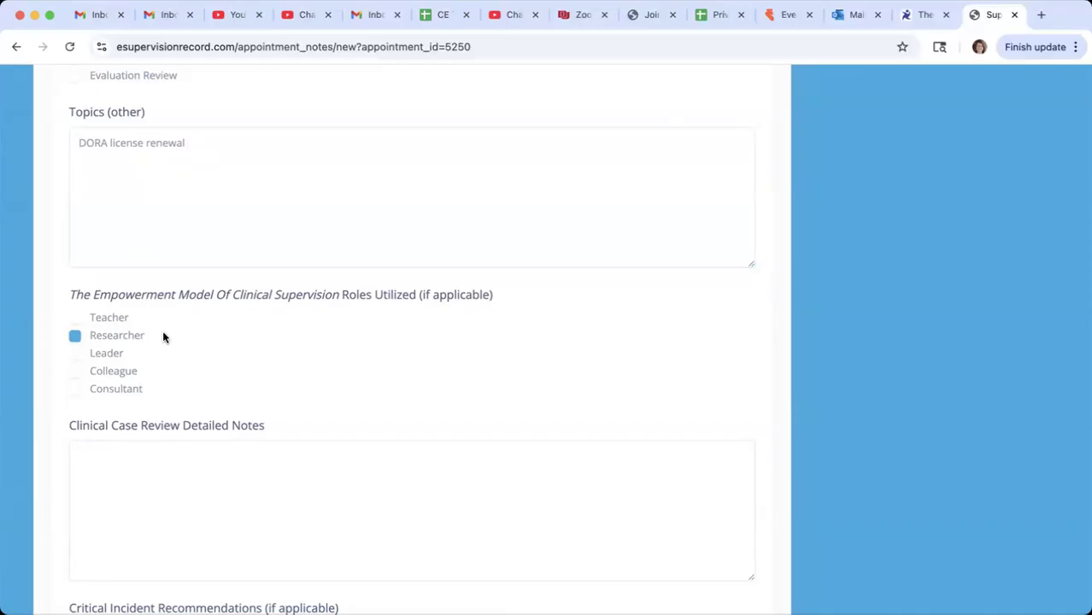
{"action": "left_click", "coordinate": [76, 319]}
{"action": "scroll", "coordinate": [455, 316], "scroll_direction": "up", "scroll_amount": 5}
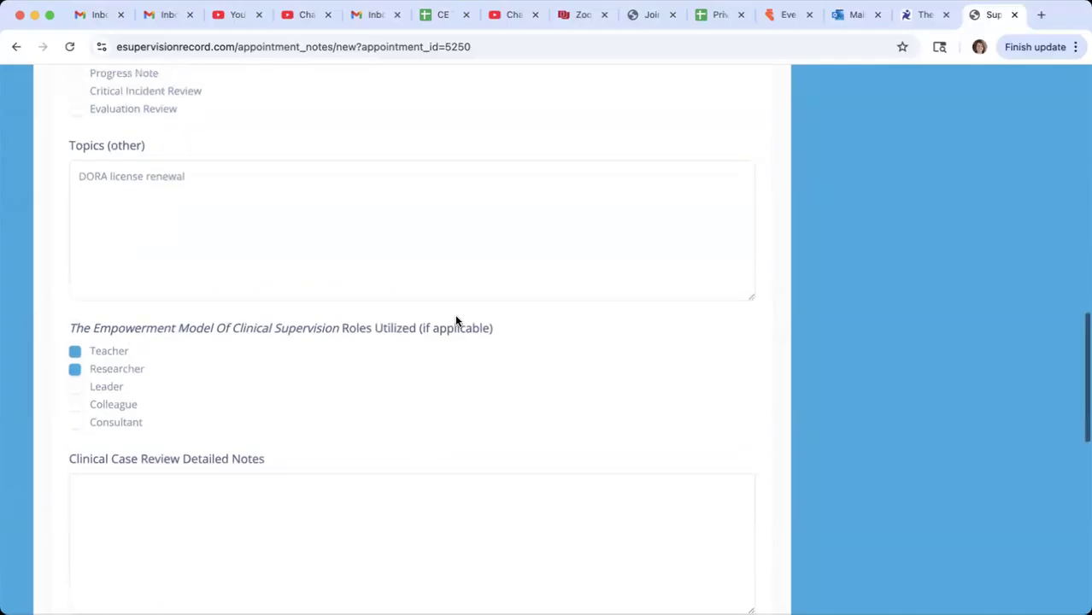
{"action": "scroll", "coordinate": [197, 205], "scroll_direction": "up", "scroll_amount": 3}
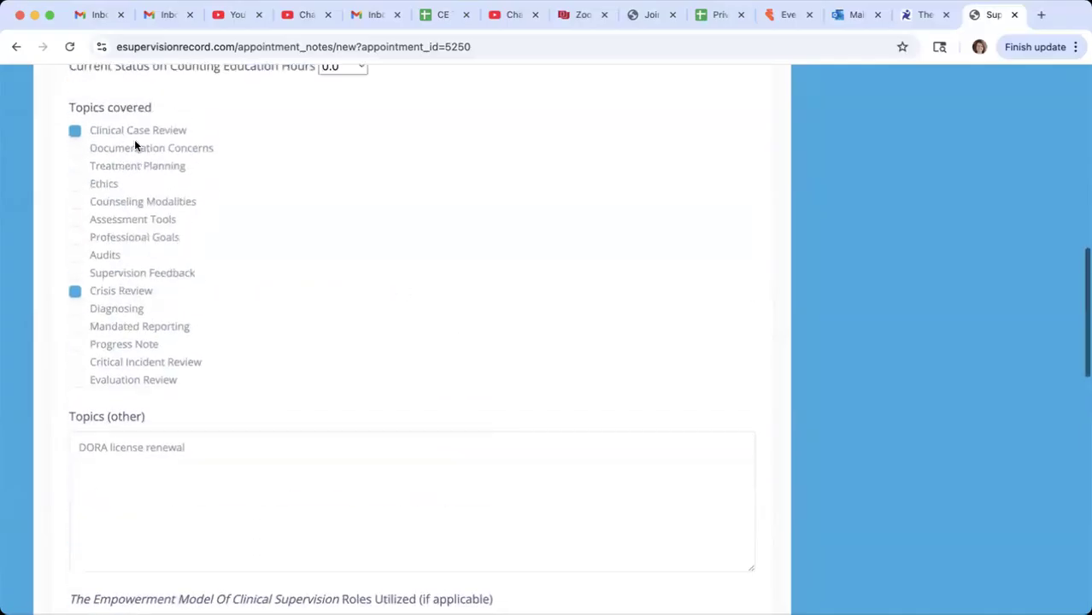
{"action": "scroll", "coordinate": [229, 316], "scroll_direction": "down", "scroll_amount": 5}
{"action": "scroll", "coordinate": [229, 316], "scroll_direction": "down", "scroll_amount": 4}
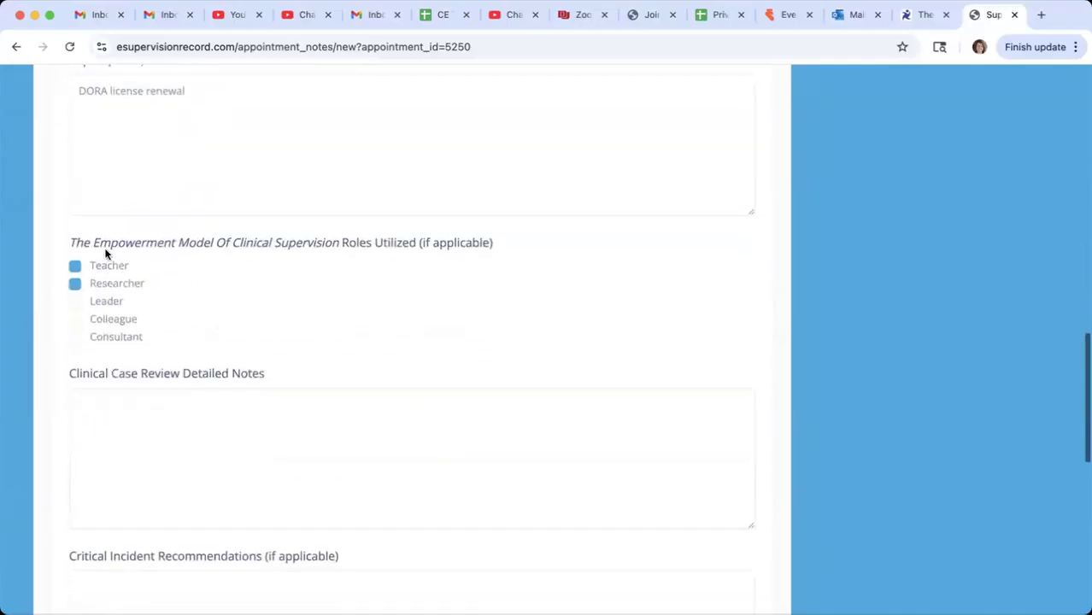
- Enter "Reviewed case with CH on active SI and resulting safety planning. Case review of new client OP, dx of MDD." as clinical case review notes
{"action": "left_click", "coordinate": [205, 485]}
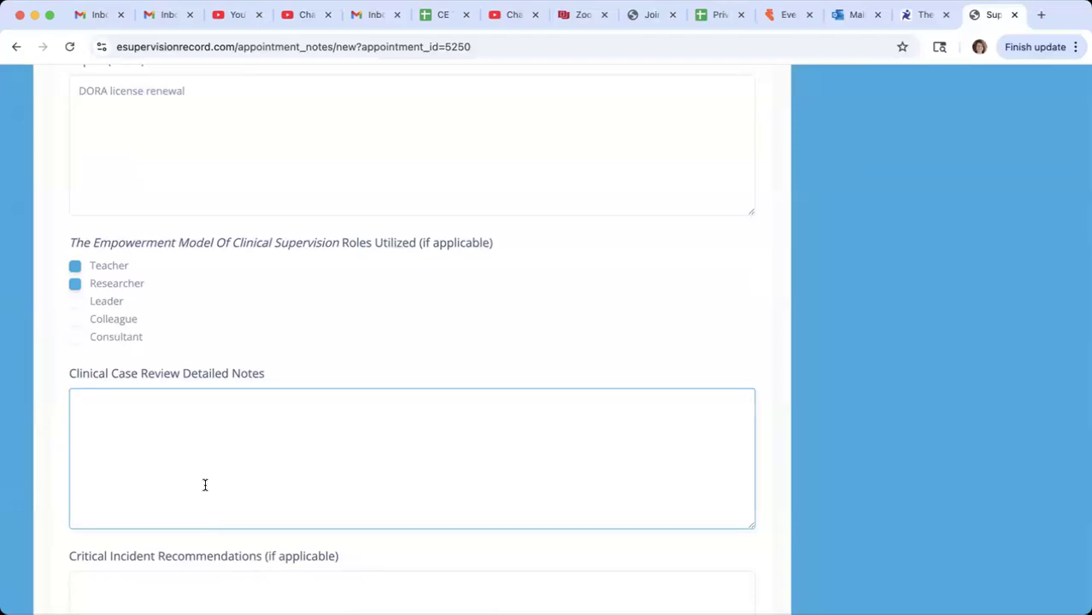
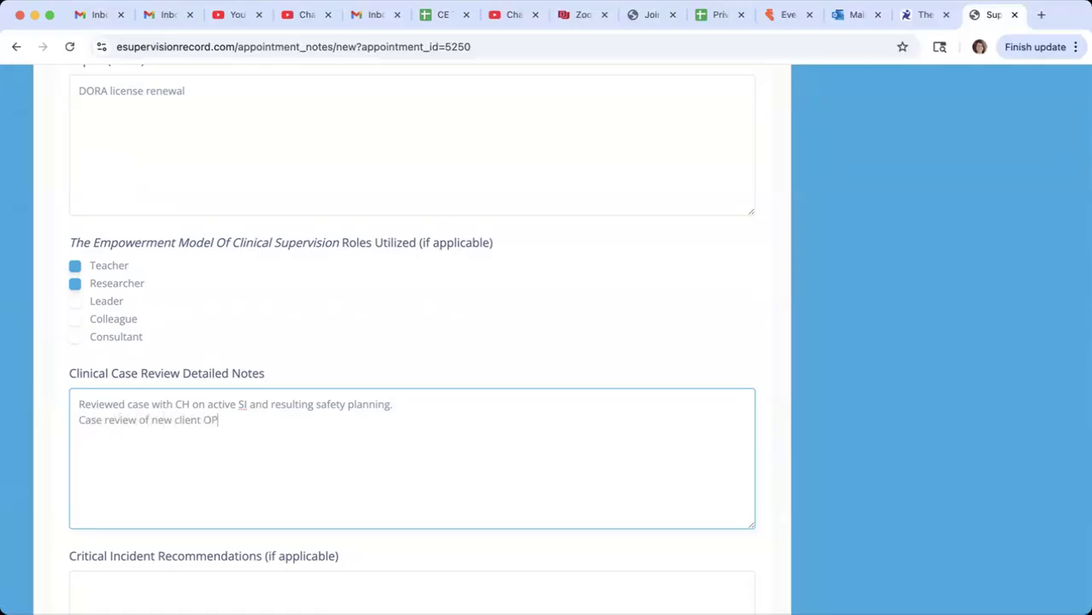
- Enter "Refinded safety plan, introducing scaling for ongoing SI. Frequency of sessions." as the critical incident recommendations
{"action": "scroll", "coordinate": [292, 472], "scroll_direction": "down", "scroll_amount": 5}
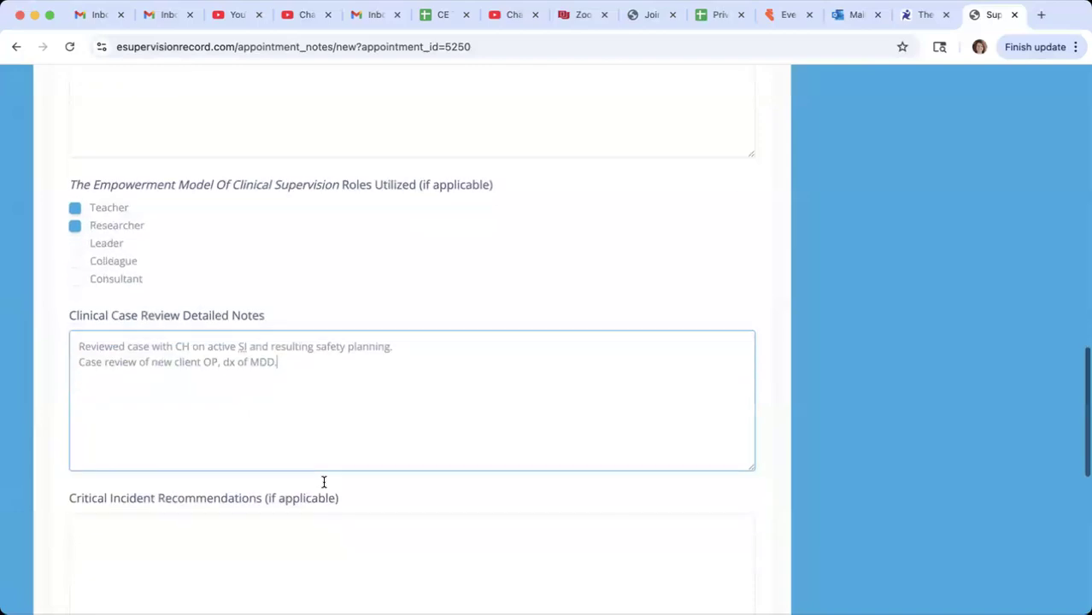
{"action": "left_click", "coordinate": [177, 439]}
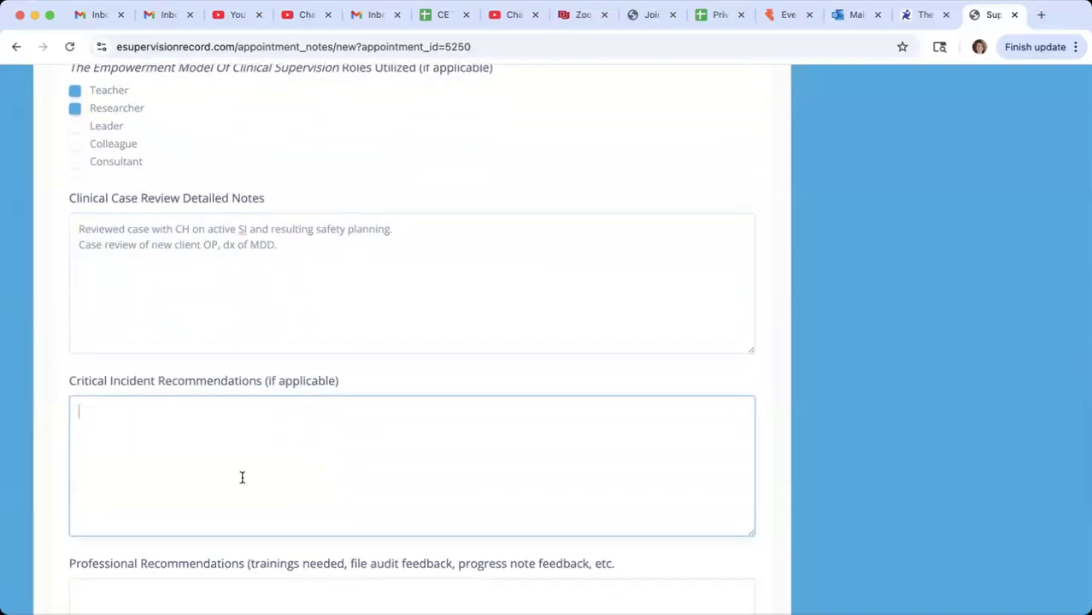
{"action": "type", "text": "Refinded safetyp"}
{"action": "key", "text": "BackSpace"}
{"action": "type", "text": "plan, in"}
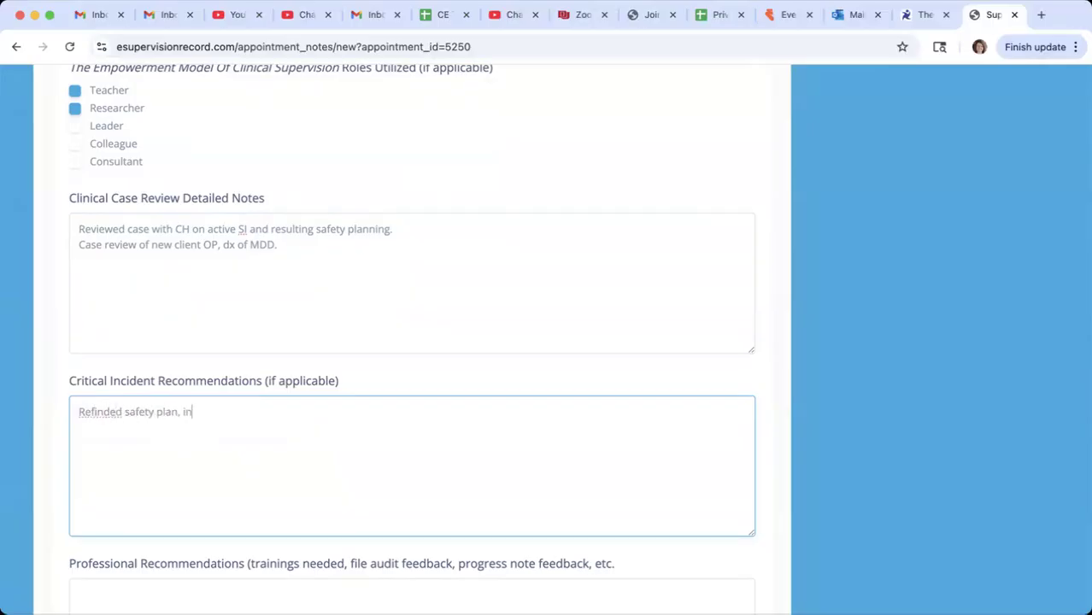
{"action": "type", "text": "troducing scaling for ongoing SI. "}
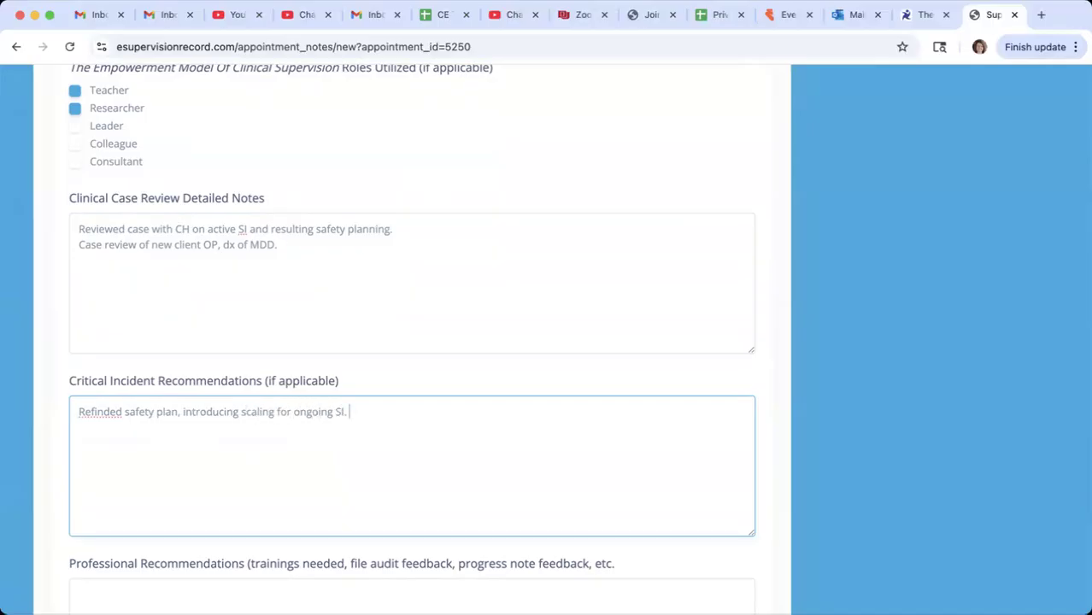
{"action": "type", "text": "Frequency of sessions."}
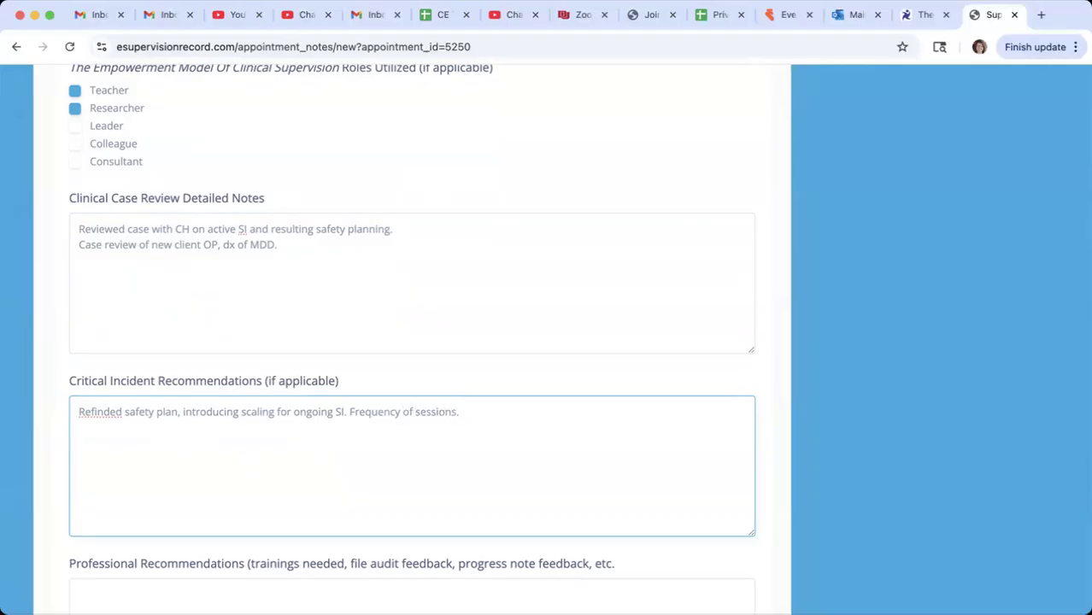
- Enter "Update safety planning template, look into safety planning apps for client use." as the professional recommendations
{"action": "scroll", "coordinate": [270, 506], "scroll_direction": "down", "scroll_amount": 3}
{"action": "left_click", "coordinate": [155, 495]}
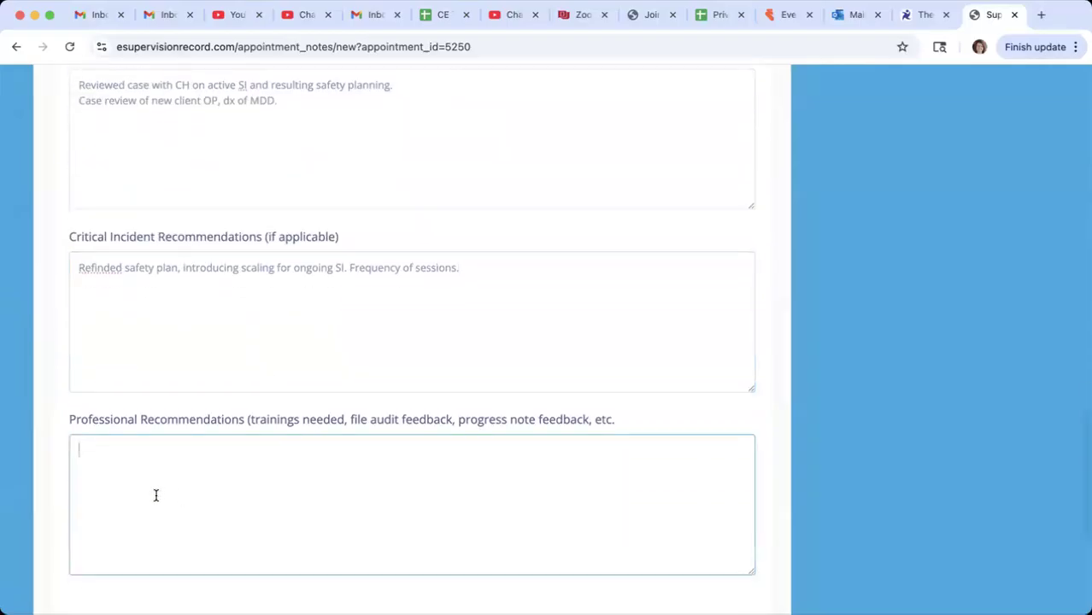
{"action": "type", "text": "Update fo"}
{"action": "key", "text": "BackSpace"}
{"action": "key", "text": "BackSpace"}
{"action": "type", "text": "safety planning template, "}
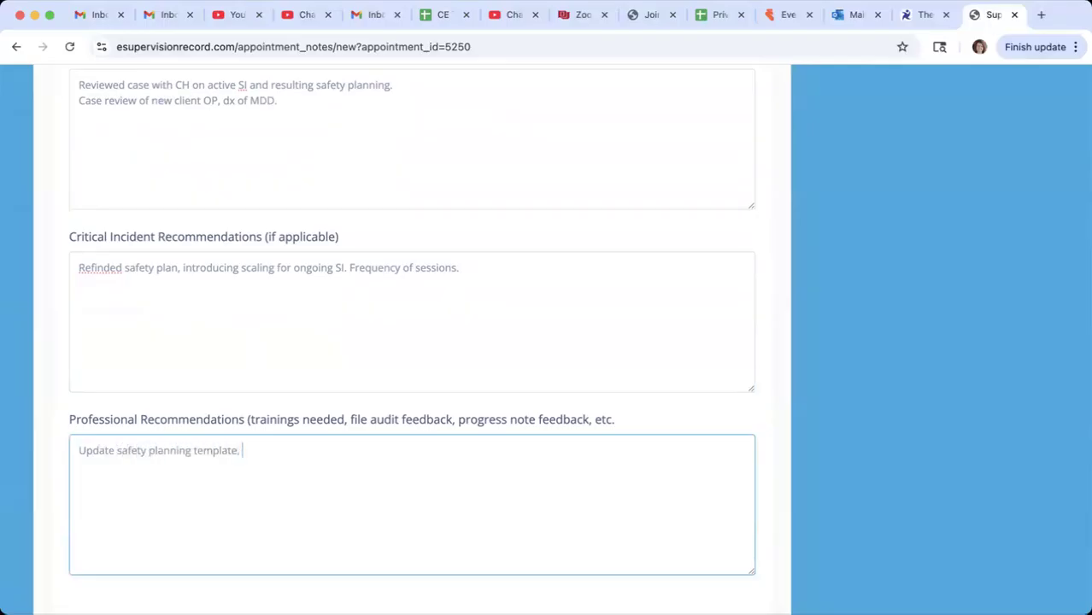
{"action": "type", "text": "look into safety planni"}
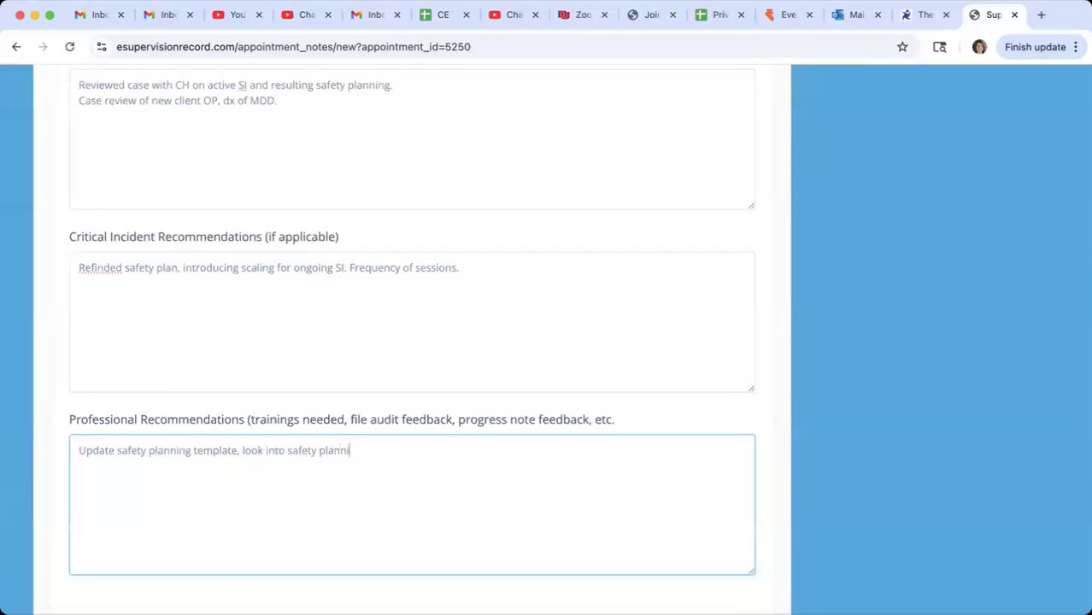
{"action": "type", "text": "ng apps for client use."}
- Add the line "Next sup on 9/19/25 at 3pm." to the professional recommendations and save the appointment note
{"action": "key", "text": "Return"}
{"action": "type", "text": "Next sup on 9/19/25 at"}
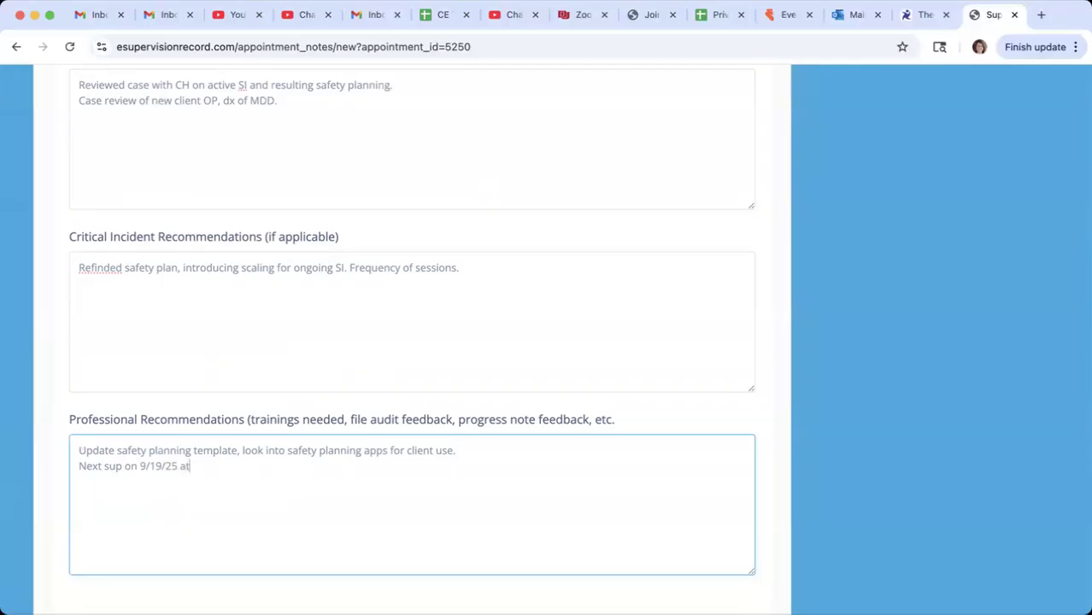
{"action": "type", "text": " 3pm."}
{"action": "scroll", "coordinate": [419, 445], "scroll_direction": "down", "scroll_amount": 3}
{"action": "left_click", "coordinate": [423, 385]}
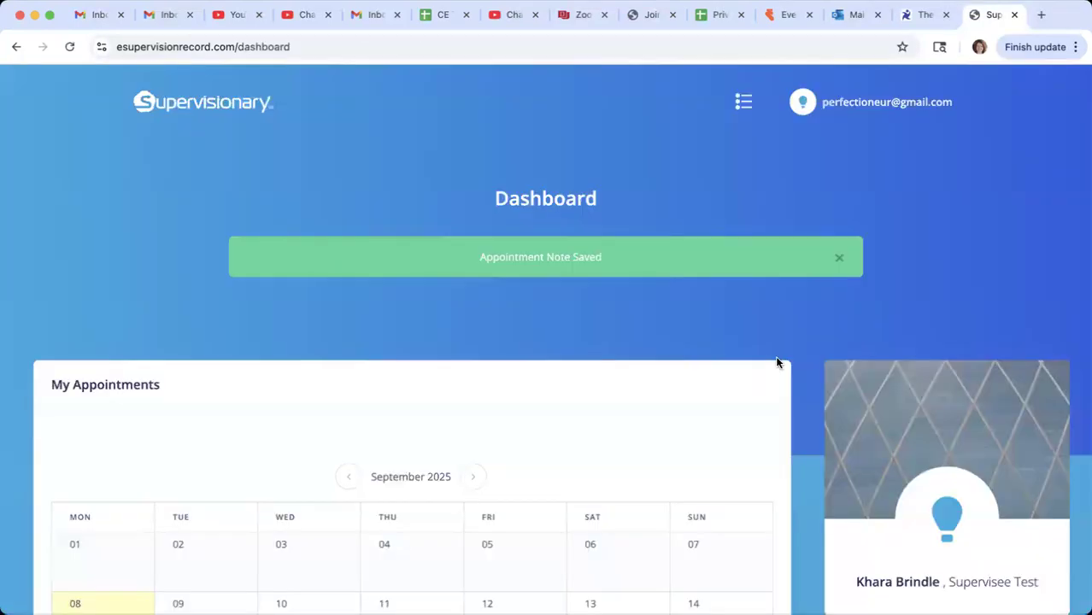
- Review the saved note of the 09/08 Supervision JB appointment and its PDF download option, and return to the dashboard
{"action": "scroll", "coordinate": [609, 413], "scroll_direction": "down", "scroll_amount": 3}
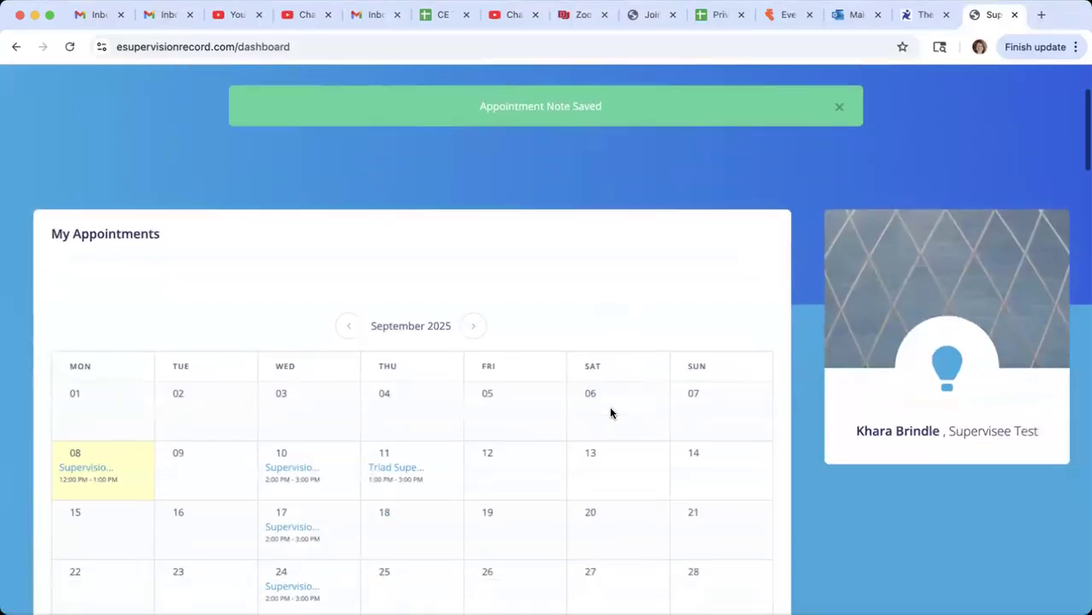
{"action": "scroll", "coordinate": [610, 413], "scroll_direction": "down", "scroll_amount": 4}
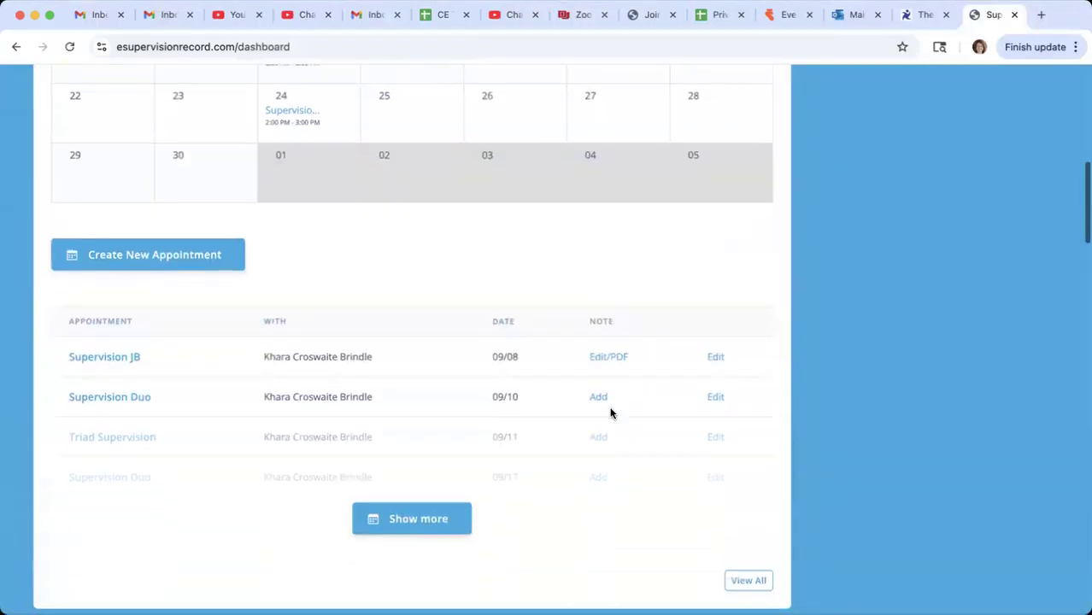
{"action": "left_click", "coordinate": [616, 357]}
{"action": "scroll", "coordinate": [445, 491], "scroll_direction": "down", "scroll_amount": 2}
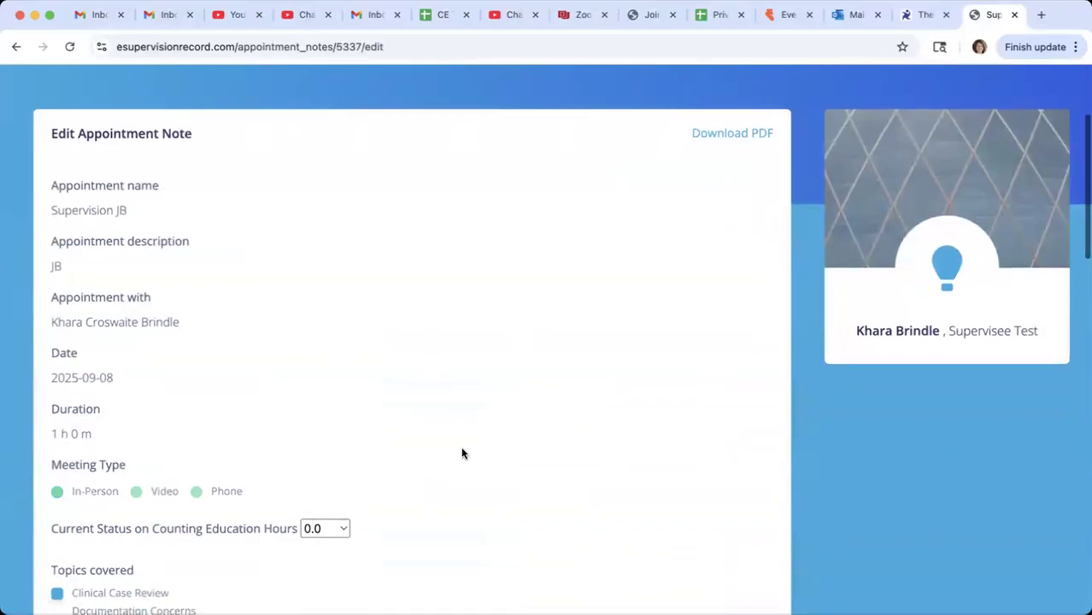
{"action": "scroll", "coordinate": [622, 384], "scroll_direction": "down", "scroll_amount": 1}
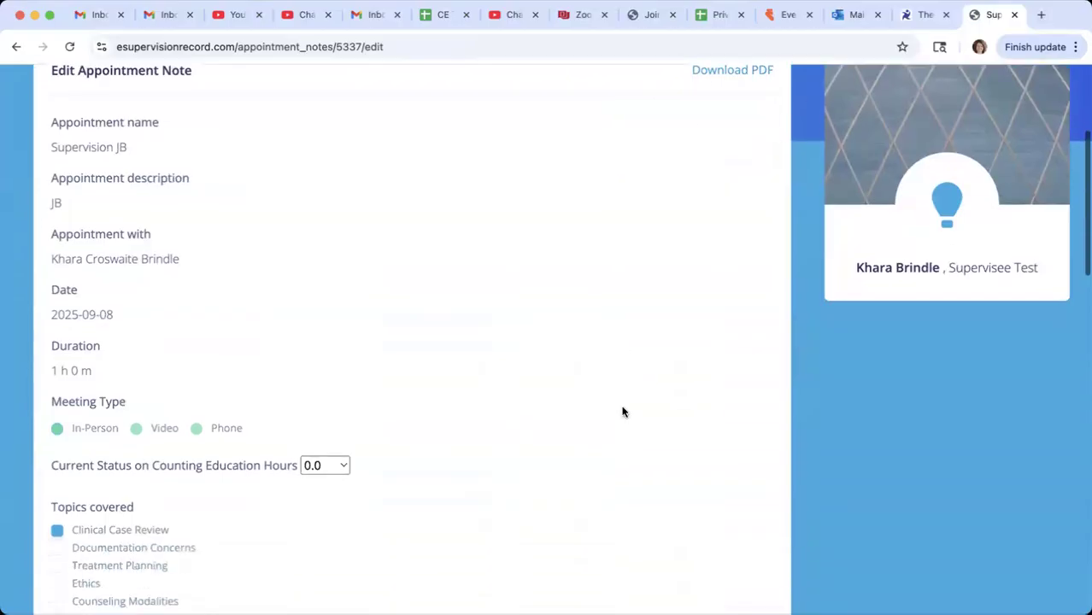
{"action": "scroll", "coordinate": [623, 410], "scroll_direction": "down", "scroll_amount": 18}
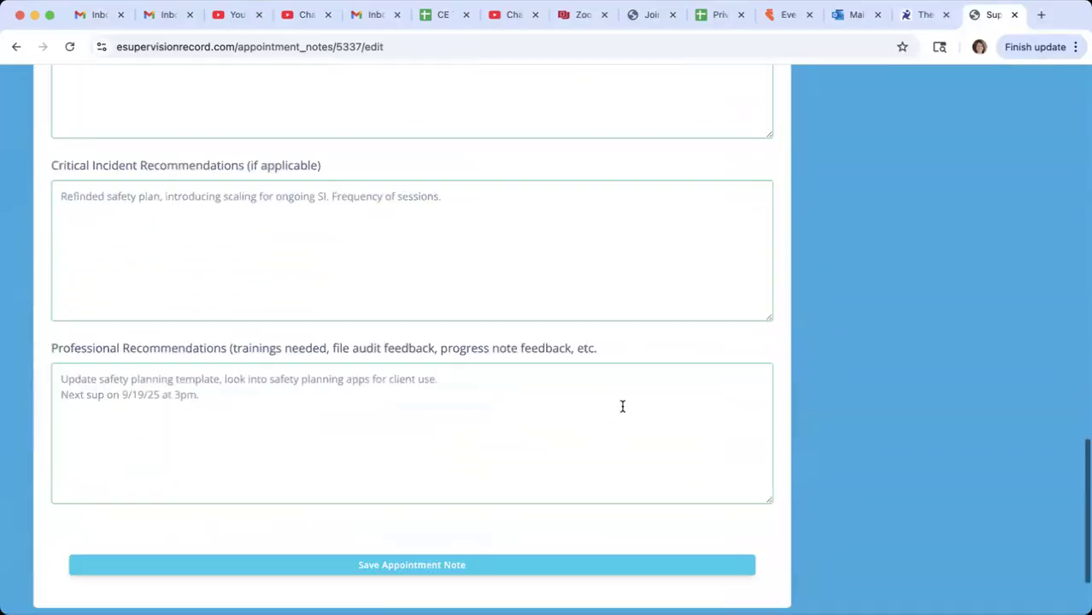
{"action": "scroll", "coordinate": [622, 405], "scroll_direction": "down", "scroll_amount": 2}
{"action": "scroll", "coordinate": [622, 405], "scroll_direction": "up", "scroll_amount": 20}
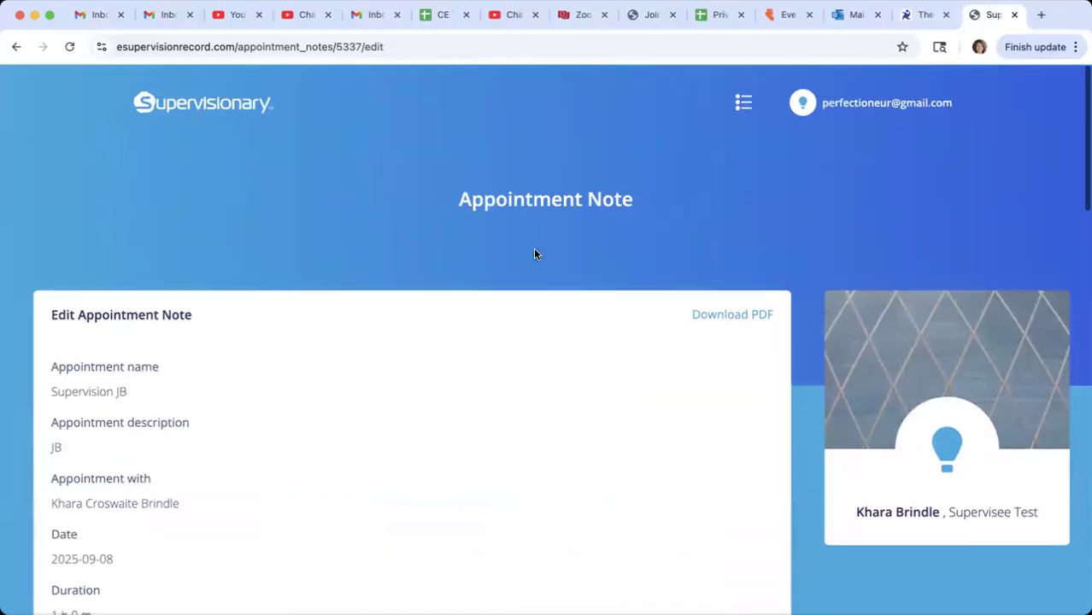
{"action": "left_click", "coordinate": [16, 47]}
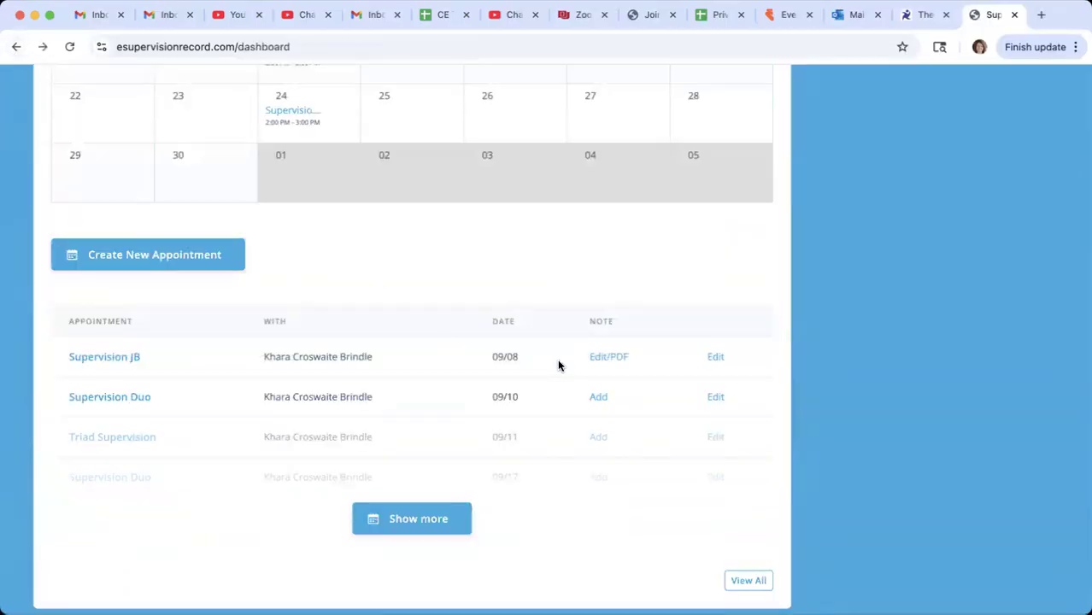
{"action": "scroll", "coordinate": [557, 359], "scroll_direction": "up", "scroll_amount": 3}
{"action": "scroll", "coordinate": [557, 359], "scroll_direction": "down", "scroll_amount": 2}
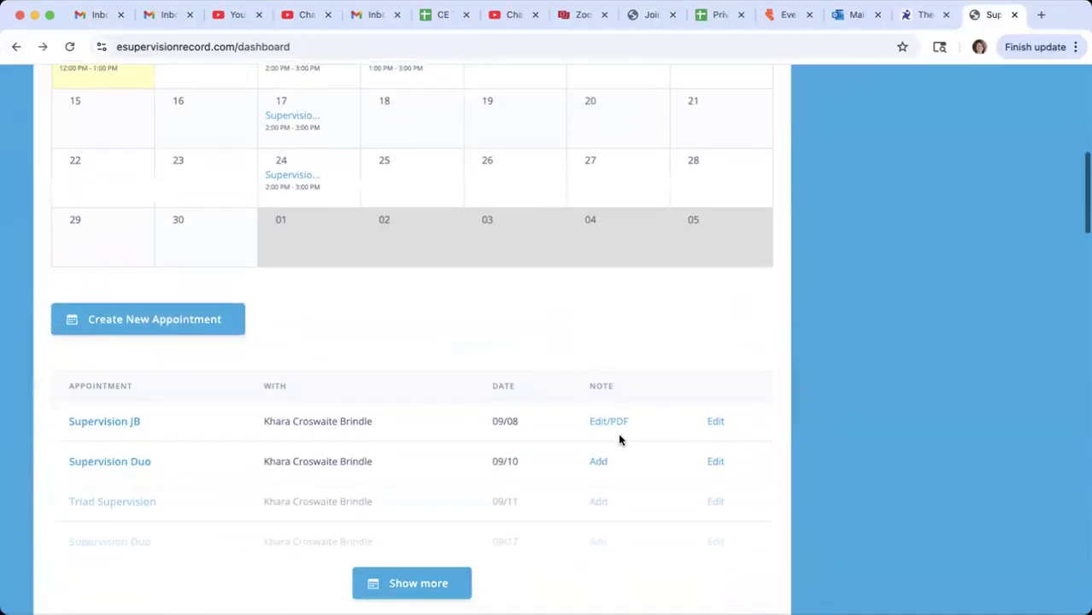
{"action": "left_click", "coordinate": [609, 422]}
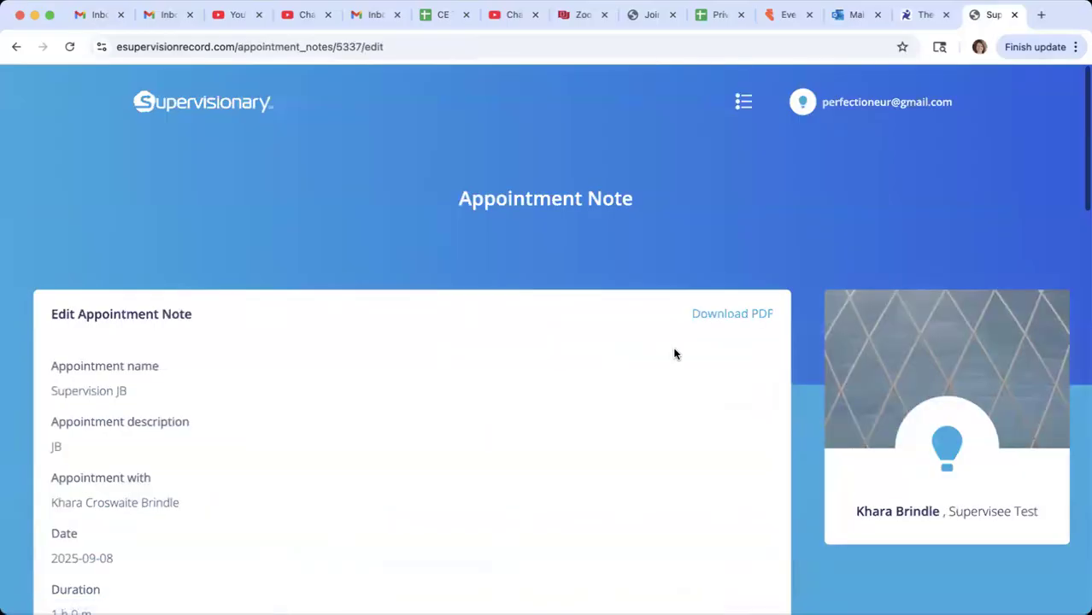
{"action": "left_click", "coordinate": [17, 47]}
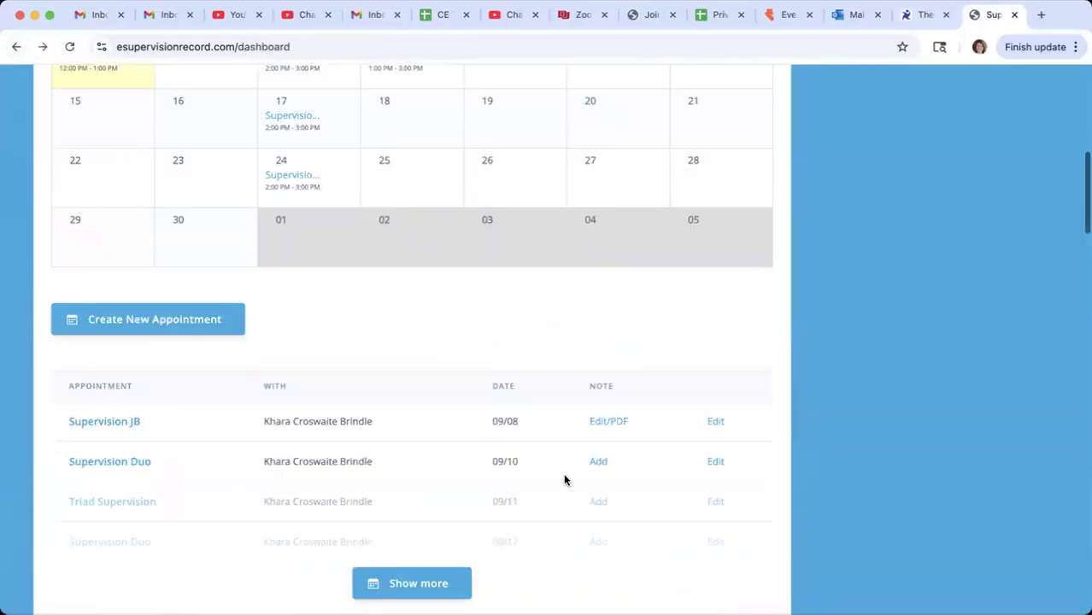
- Add a note to the 09/10 Supervision Duo appointment using the Empowered 90 format
{"action": "left_click", "coordinate": [601, 462]}
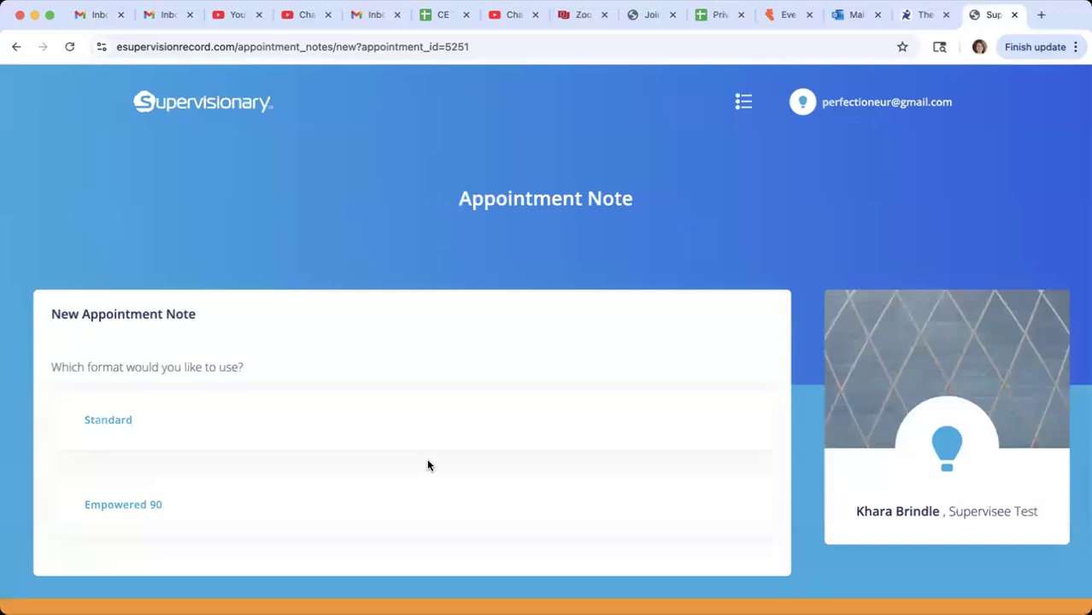
{"action": "left_click", "coordinate": [111, 505]}
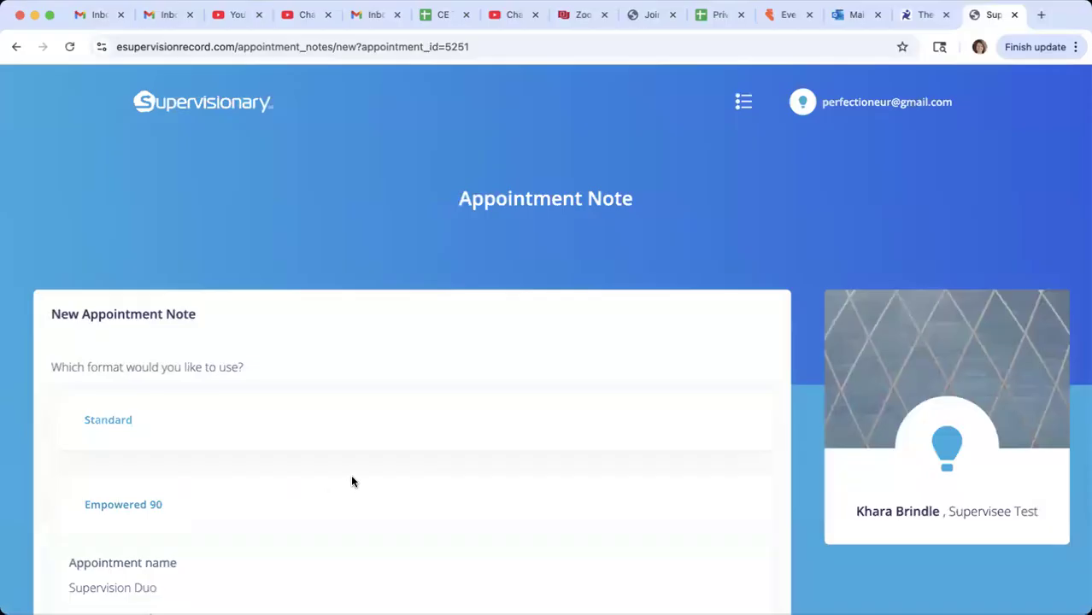
{"action": "scroll", "coordinate": [351, 482], "scroll_direction": "down", "scroll_amount": 3}
{"action": "scroll", "coordinate": [352, 481], "scroll_direction": "down", "scroll_amount": 3}
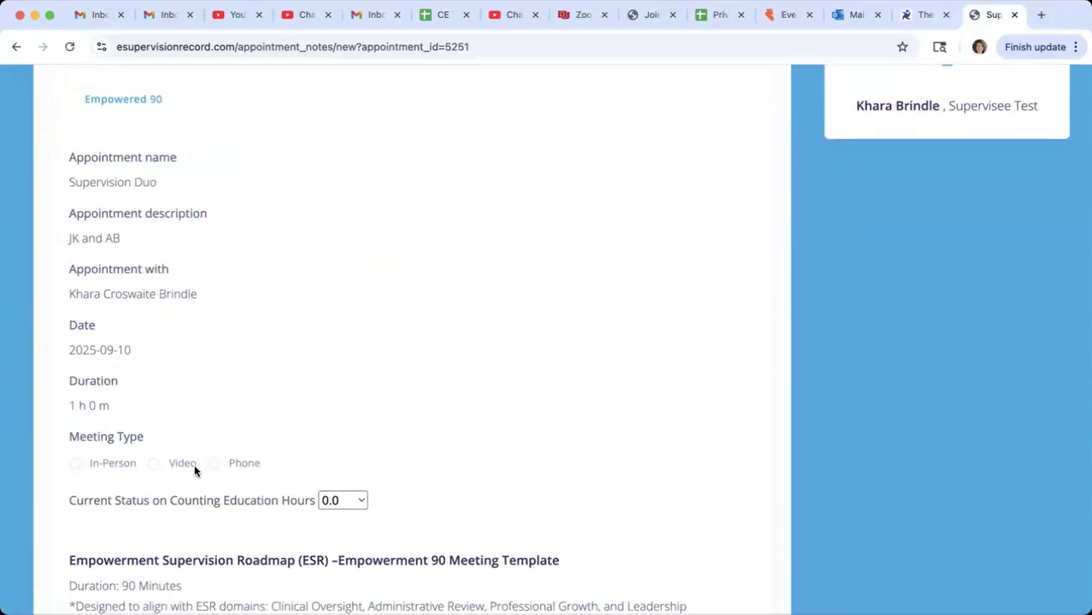
- Set the Supervision Duo note's meeting type to Video and its current status on counting education hours to 2.0
{"action": "left_click", "coordinate": [156, 467]}
{"action": "scroll", "coordinate": [339, 440], "scroll_direction": "down", "scroll_amount": 1}
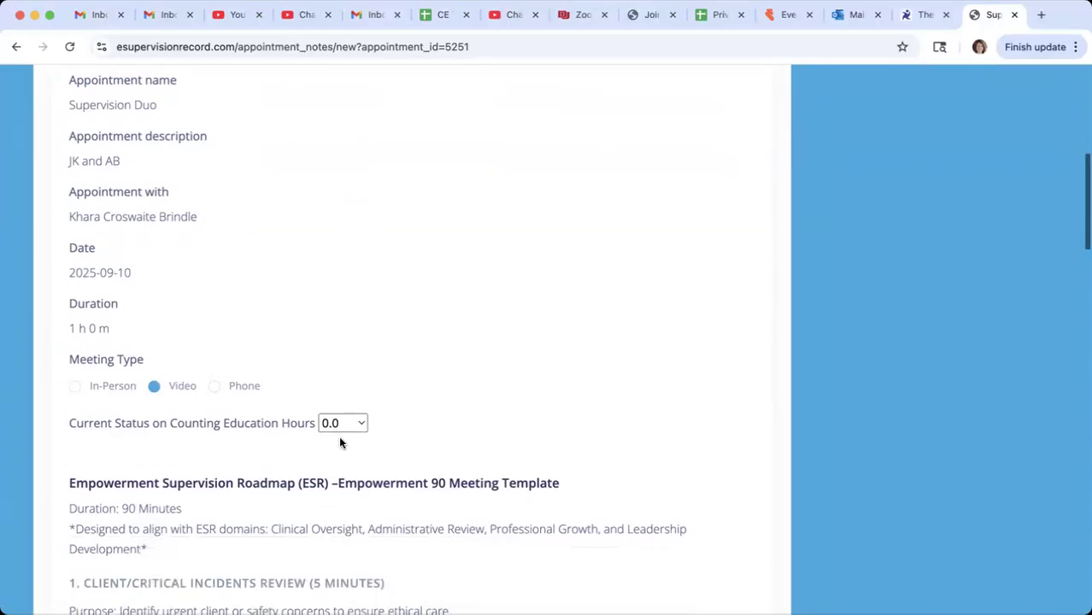
{"action": "left_click", "coordinate": [359, 423]}
{"action": "left_click", "coordinate": [352, 501]}
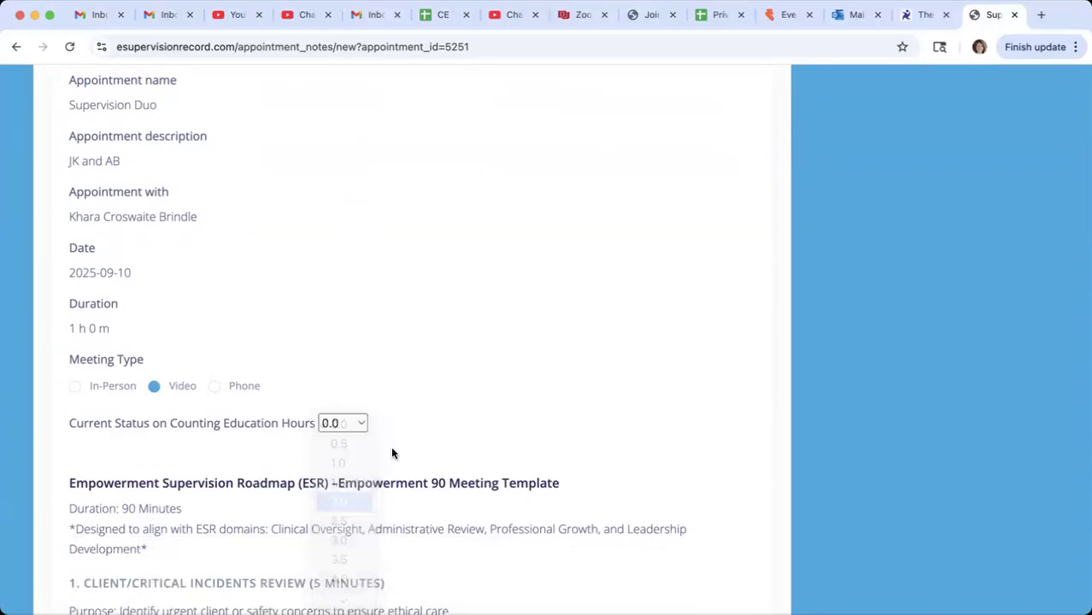
{"action": "scroll", "coordinate": [407, 428], "scroll_direction": "down", "scroll_amount": 2}
{"action": "scroll", "coordinate": [415, 357], "scroll_direction": "down", "scroll_amount": 2}
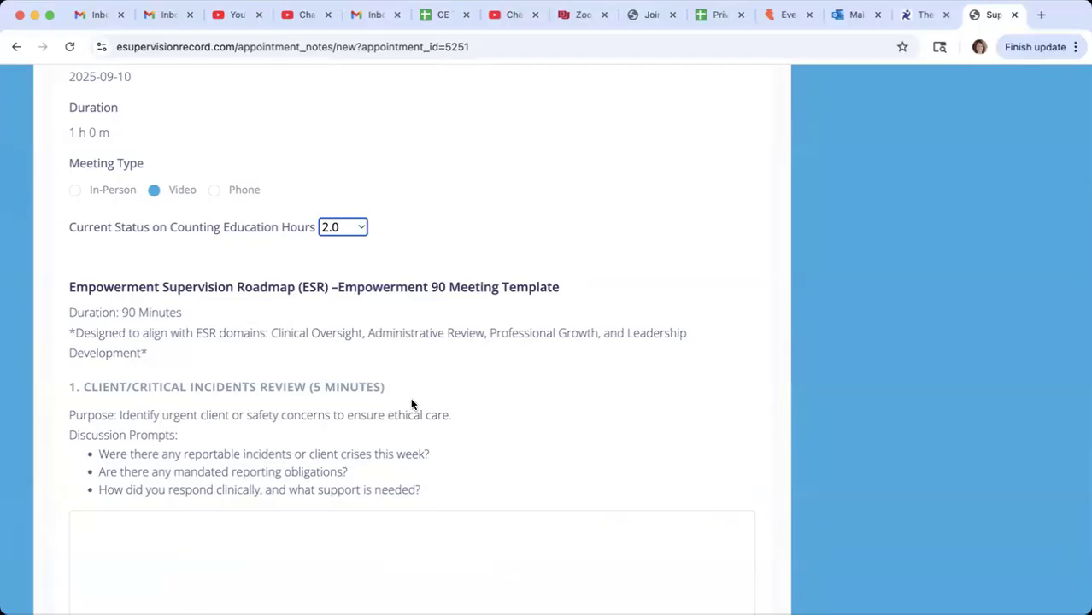
{"action": "scroll", "coordinate": [386, 460], "scroll_direction": "down", "scroll_amount": 1}
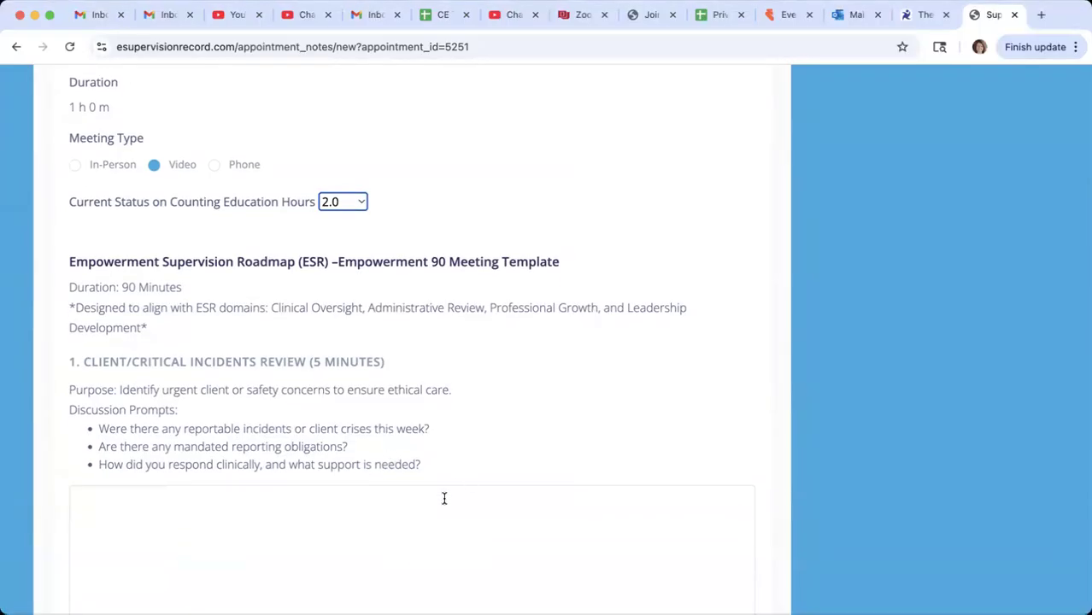
- Review the Empowerment 90 meeting template's six sections and discussion prompts, from Client/Critical Incidents Review through Supervision Todo List & Follow Up
{"action": "scroll", "coordinate": [419, 519], "scroll_direction": "down", "scroll_amount": 2}
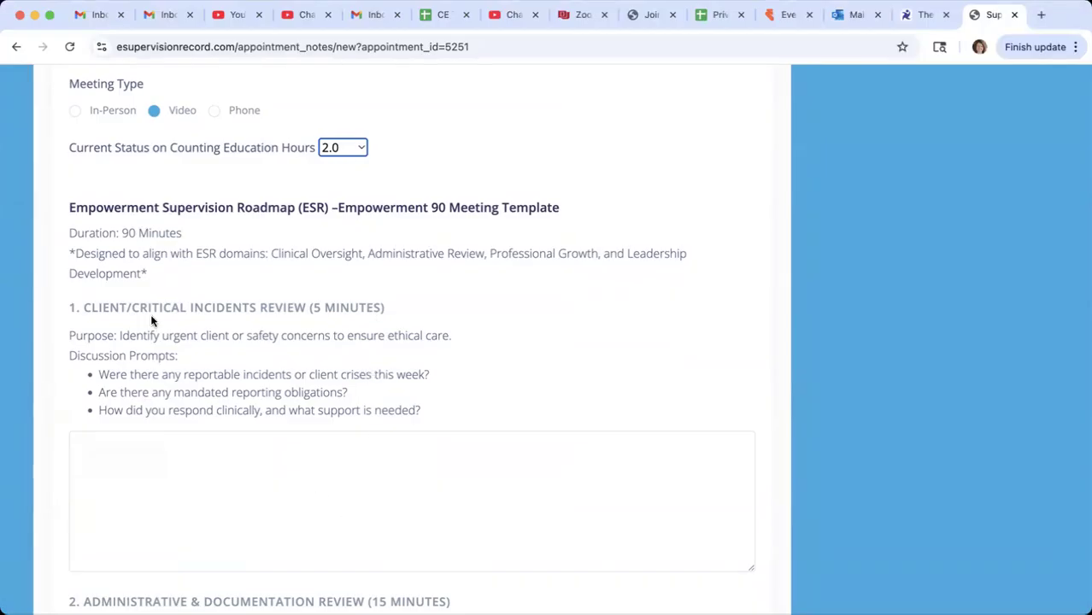
{"action": "scroll", "coordinate": [333, 499], "scroll_direction": "down", "scroll_amount": 5}
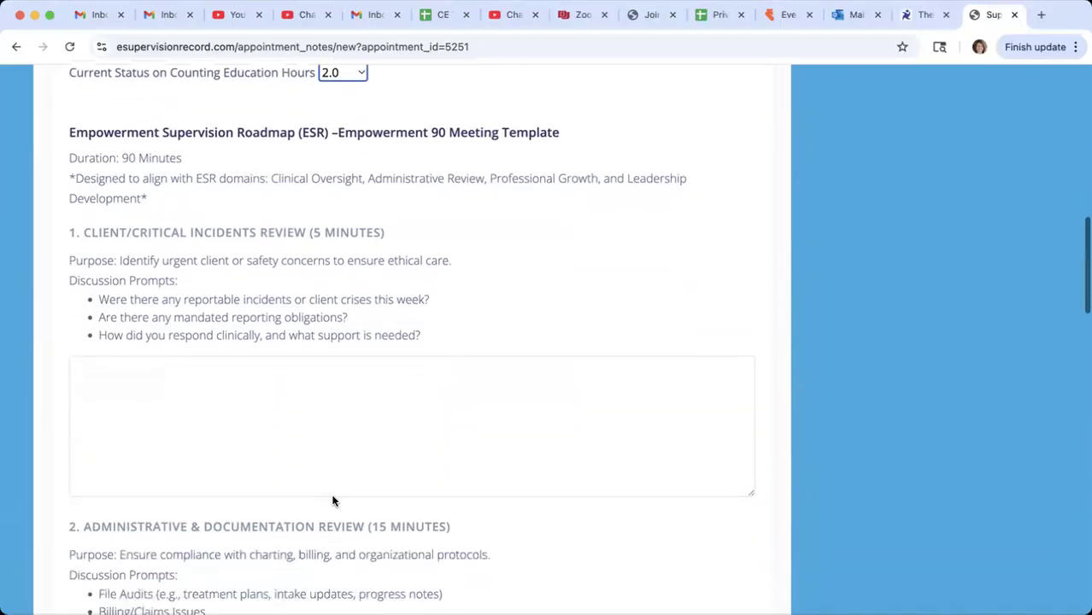
{"action": "scroll", "coordinate": [316, 462], "scroll_direction": "down", "scroll_amount": 3}
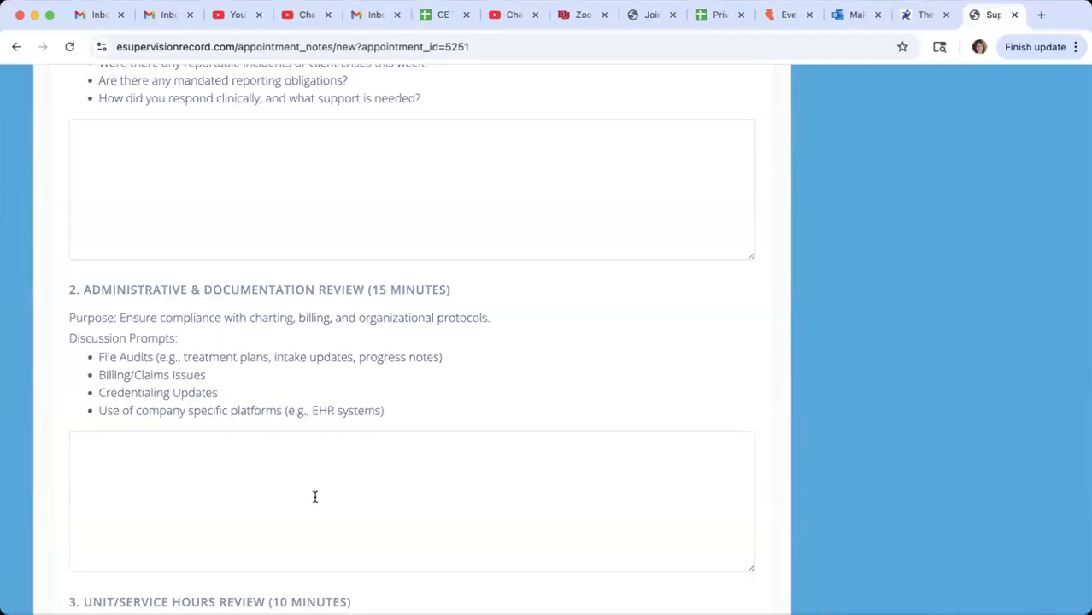
{"action": "scroll", "coordinate": [354, 418], "scroll_direction": "down", "scroll_amount": 2}
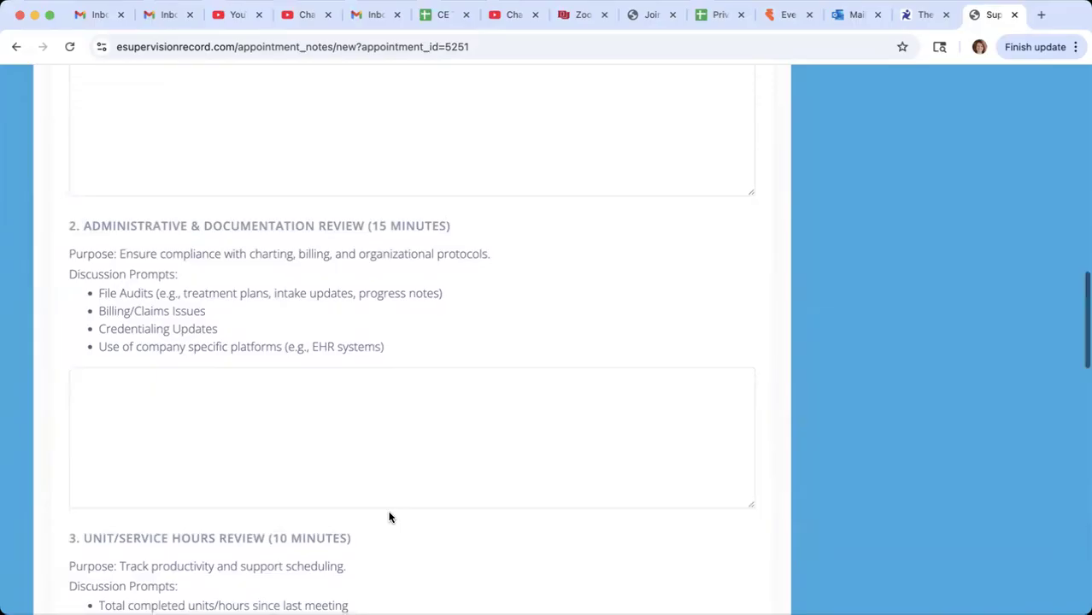
{"action": "scroll", "coordinate": [384, 508], "scroll_direction": "down", "scroll_amount": 5}
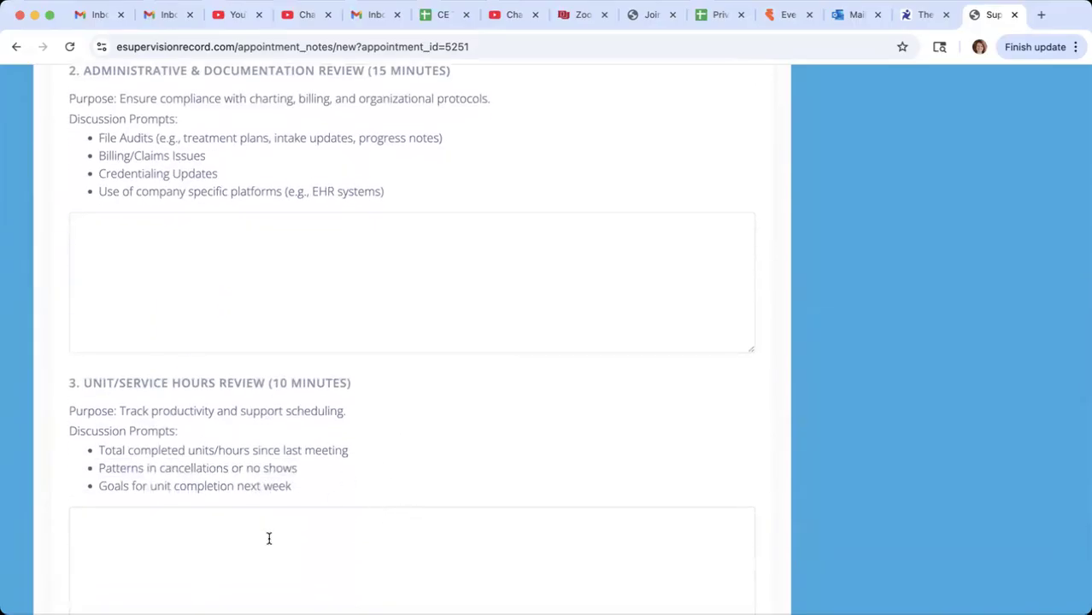
{"action": "scroll", "coordinate": [268, 538], "scroll_direction": "down", "scroll_amount": 2}
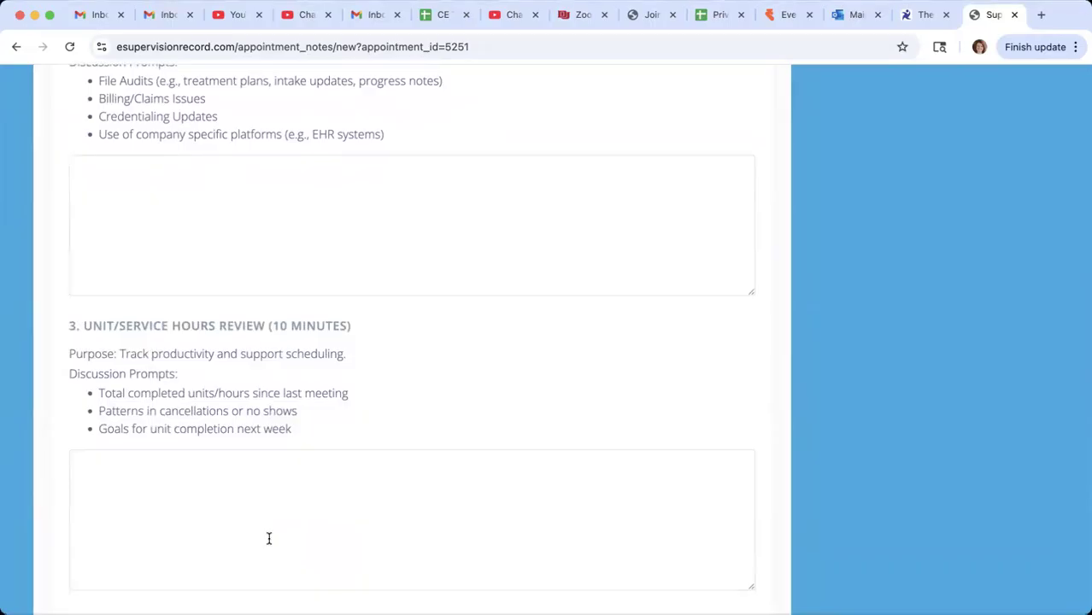
{"action": "scroll", "coordinate": [324, 544], "scroll_direction": "down", "scroll_amount": 5}
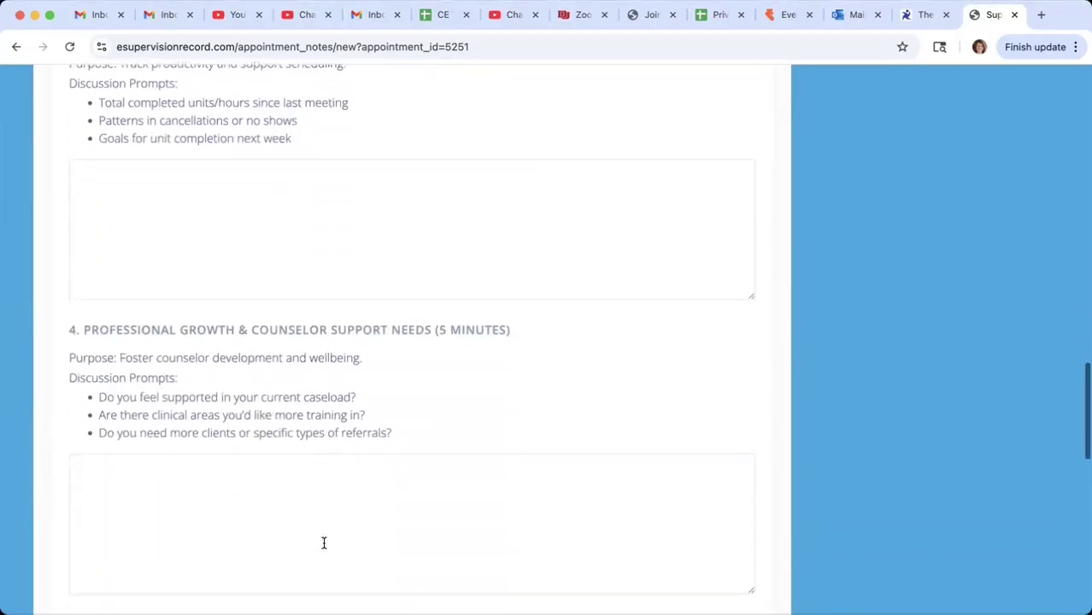
{"action": "scroll", "coordinate": [323, 543], "scroll_direction": "down", "scroll_amount": 1}
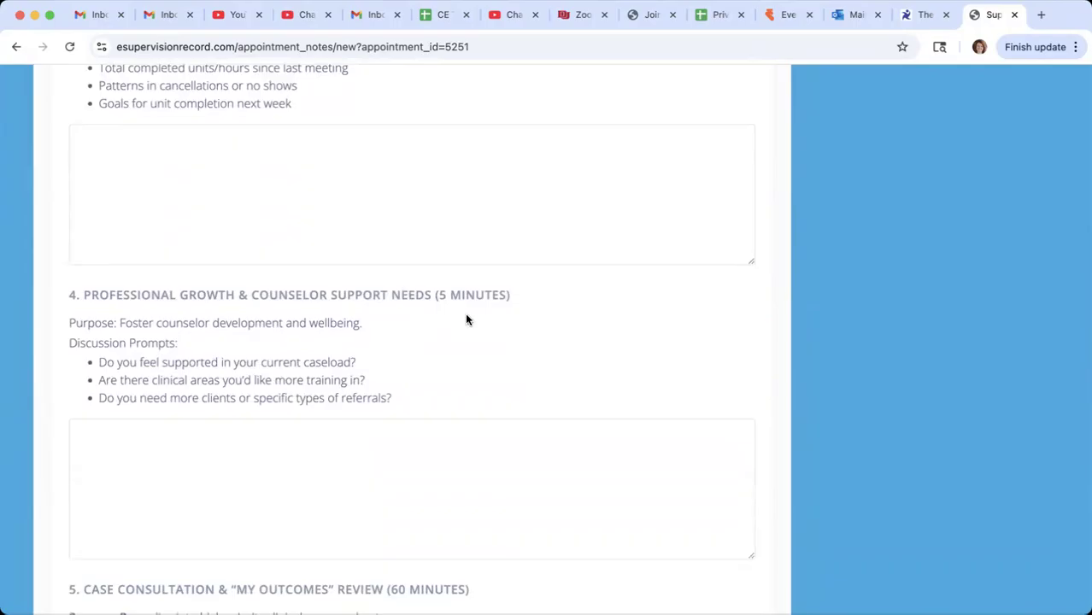
{"action": "scroll", "coordinate": [404, 476], "scroll_direction": "down", "scroll_amount": 4}
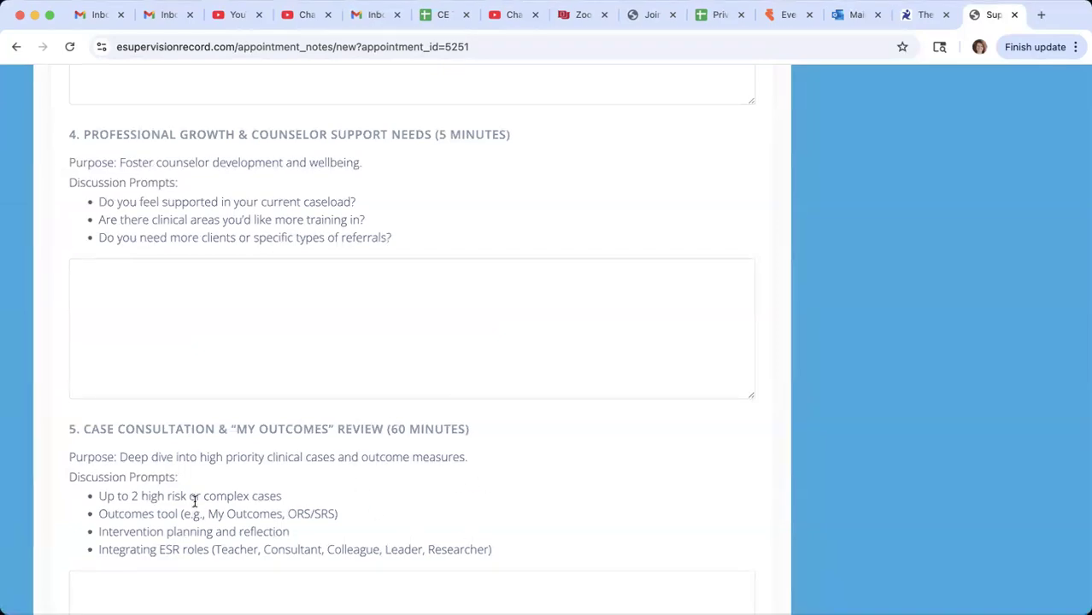
{"action": "scroll", "coordinate": [422, 492], "scroll_direction": "down", "scroll_amount": 1}
{"action": "scroll", "coordinate": [420, 484], "scroll_direction": "down", "scroll_amount": 1}
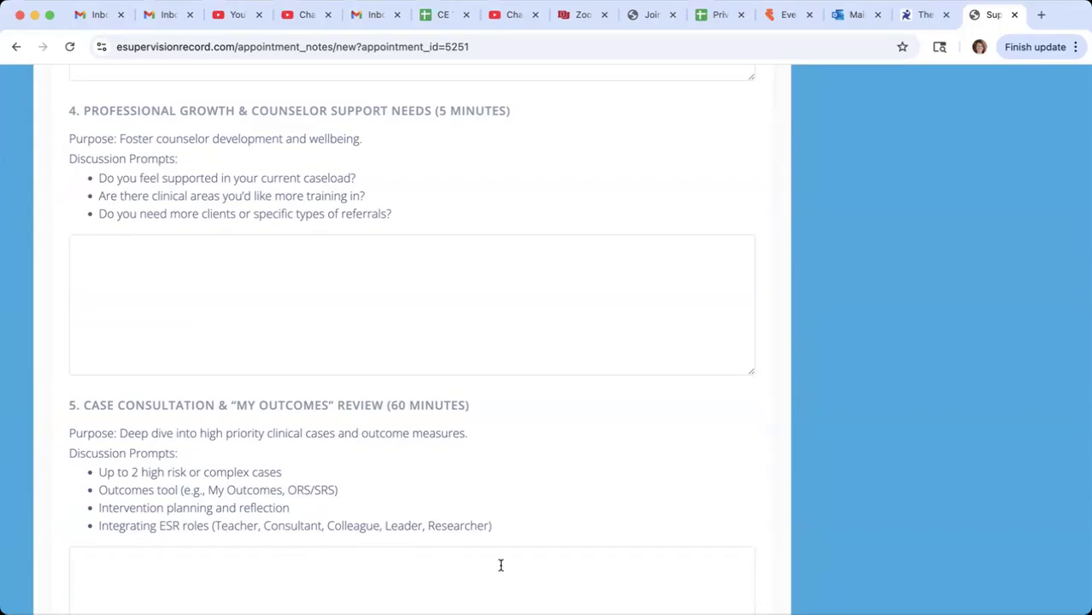
{"action": "scroll", "coordinate": [526, 521], "scroll_direction": "down", "scroll_amount": 3}
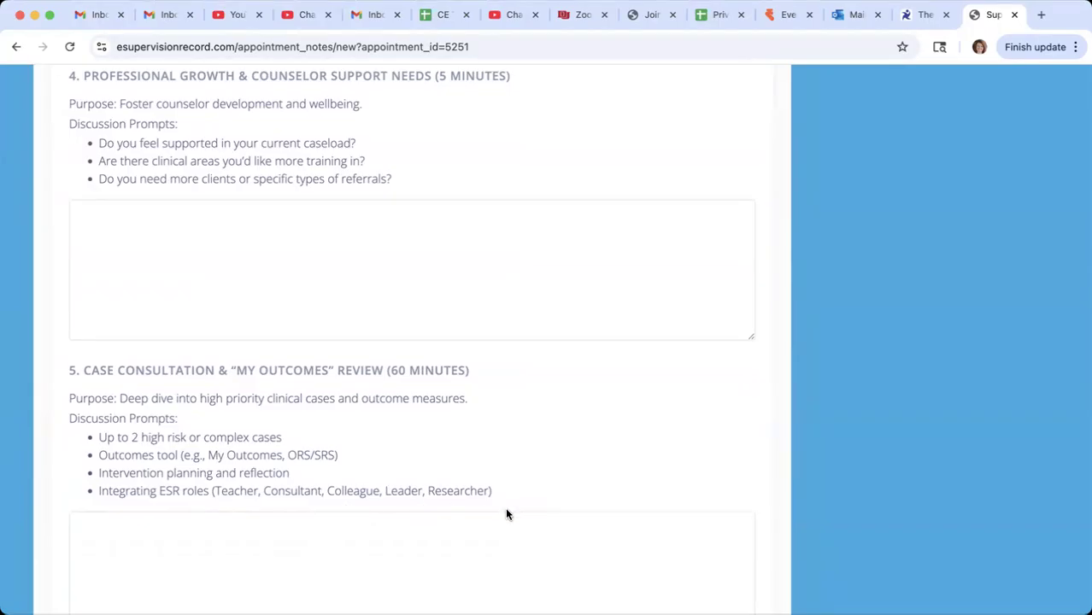
{"action": "scroll", "coordinate": [497, 471], "scroll_direction": "down", "scroll_amount": 3}
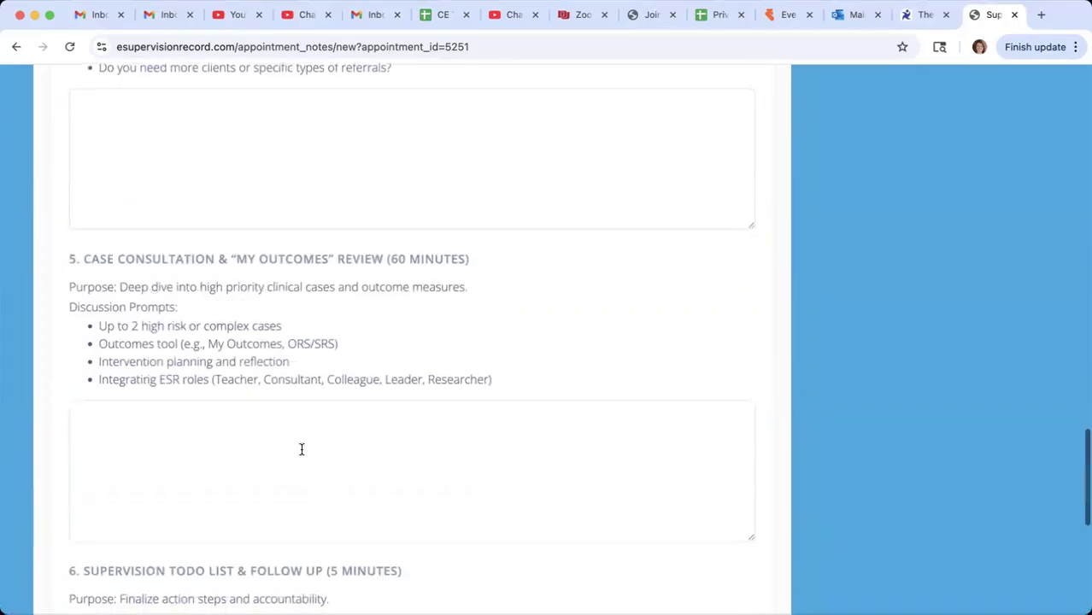
{"action": "scroll", "coordinate": [301, 449], "scroll_direction": "down", "scroll_amount": 5}
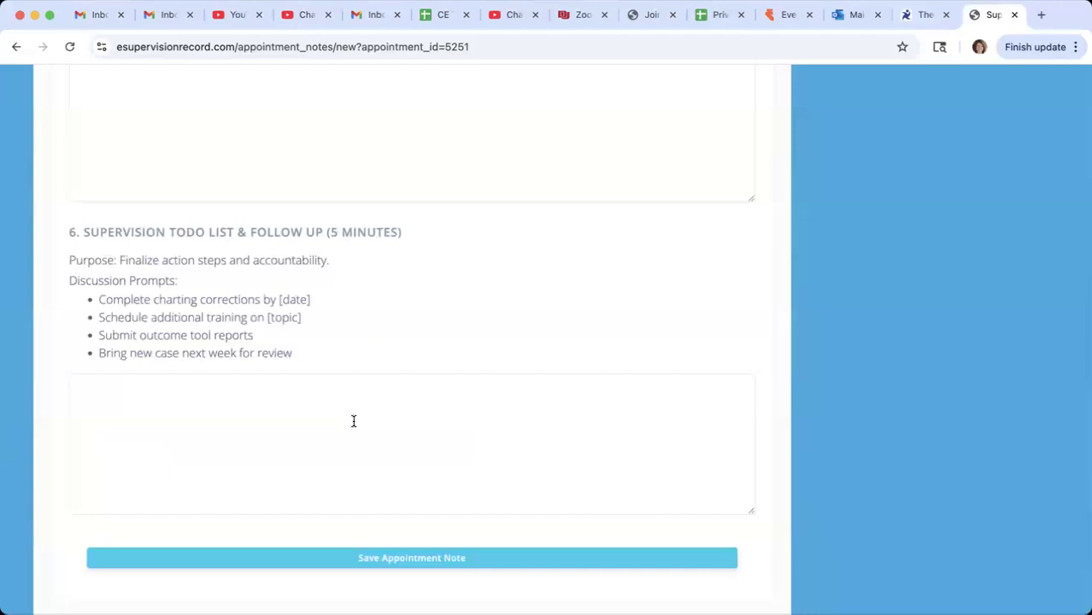
{"action": "scroll", "coordinate": [434, 403], "scroll_direction": "down", "scroll_amount": 3}
- Collapse the Empowered 90 form and return to the dashboard without saving the Supervision Duo note
{"action": "left_click", "coordinate": [439, 417]}
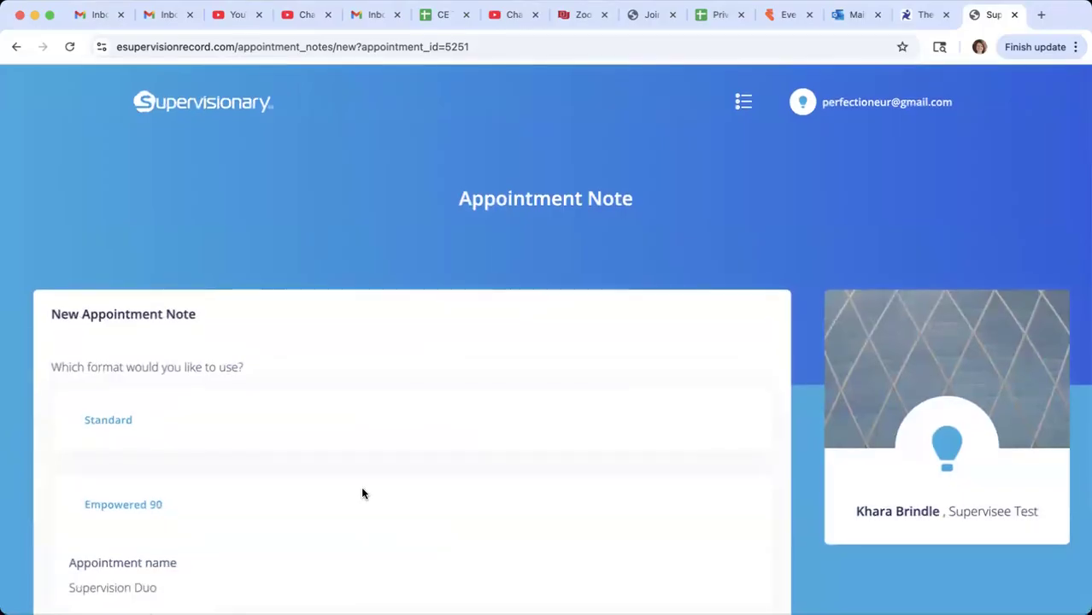
{"action": "left_click", "coordinate": [102, 510]}
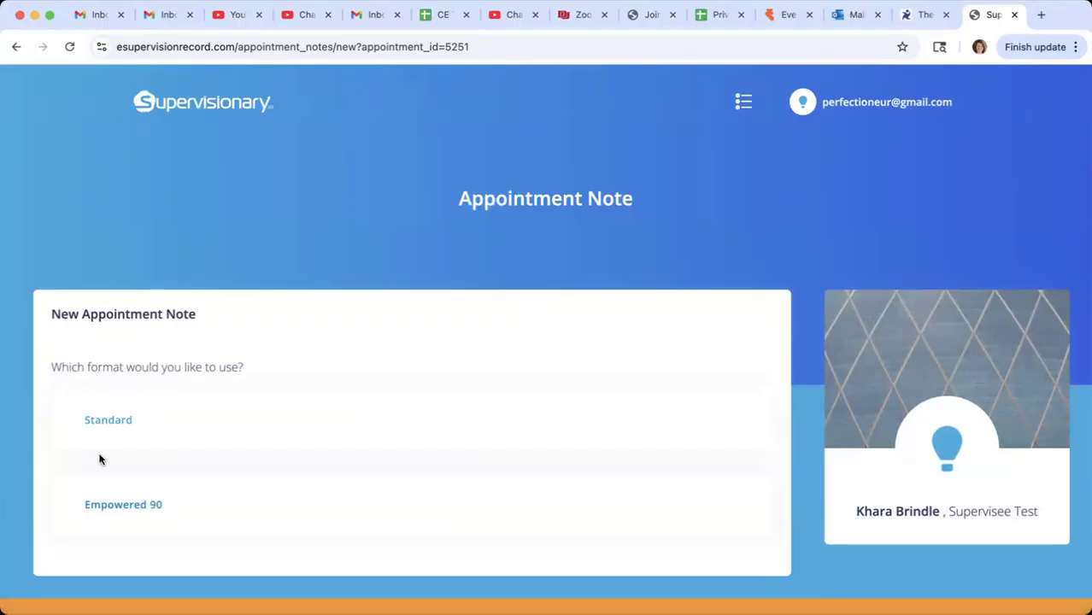
{"action": "left_click", "coordinate": [207, 109]}
- Start adding a supervisee in the dashboard's Supervisees section and enter the supervisee's e-mail address
{"action": "scroll", "coordinate": [455, 478], "scroll_direction": "down", "scroll_amount": 3}
{"action": "scroll", "coordinate": [455, 478], "scroll_direction": "down", "scroll_amount": 3}
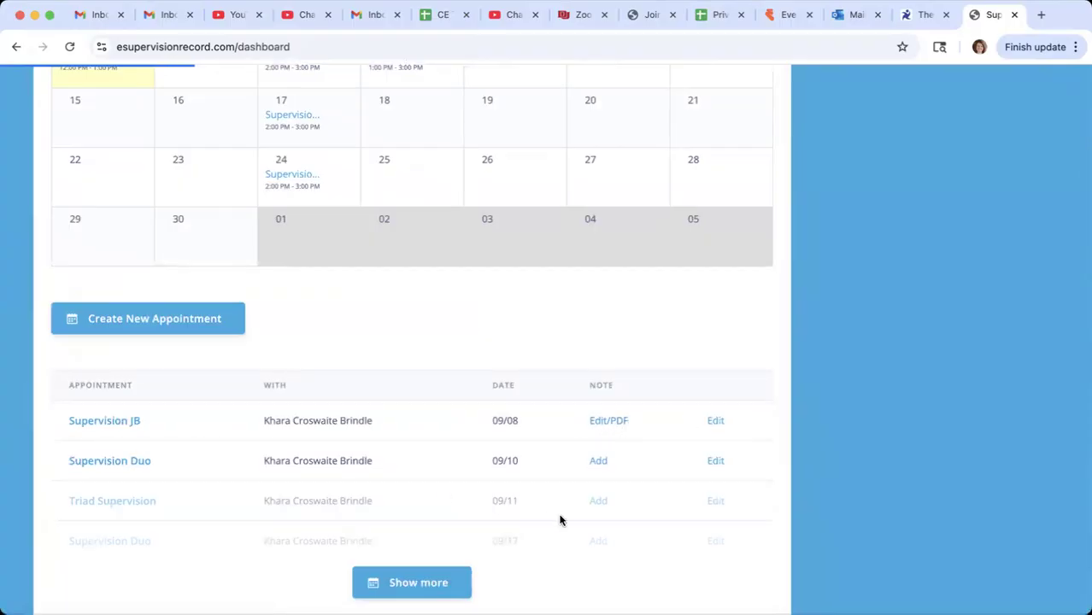
{"action": "scroll", "coordinate": [561, 517], "scroll_direction": "down", "scroll_amount": 3}
{"action": "scroll", "coordinate": [408, 497], "scroll_direction": "down", "scroll_amount": 4}
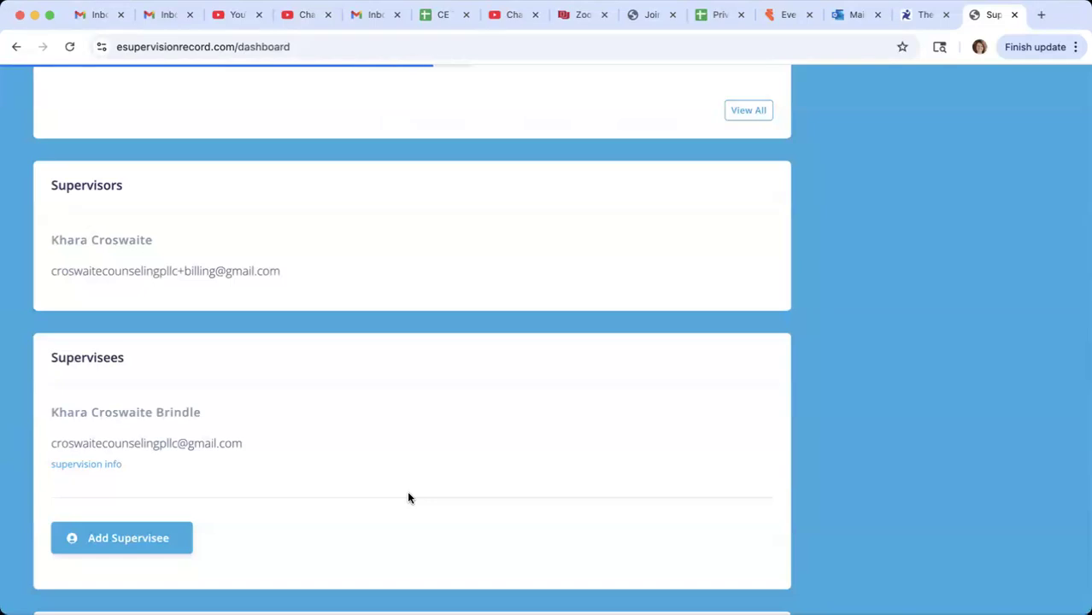
{"action": "scroll", "coordinate": [315, 444], "scroll_direction": "down", "scroll_amount": 1}
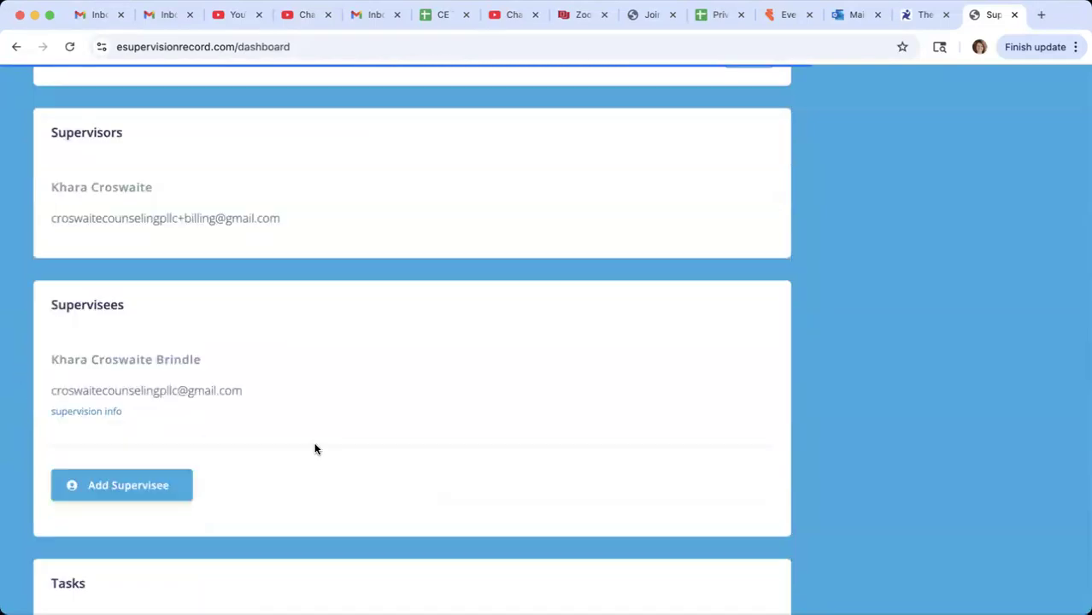
{"action": "left_click", "coordinate": [107, 483]}
{"action": "scroll", "coordinate": [237, 458], "scroll_direction": "down", "scroll_amount": 2}
{"action": "scroll", "coordinate": [237, 459], "scroll_direction": "down", "scroll_amount": 2}
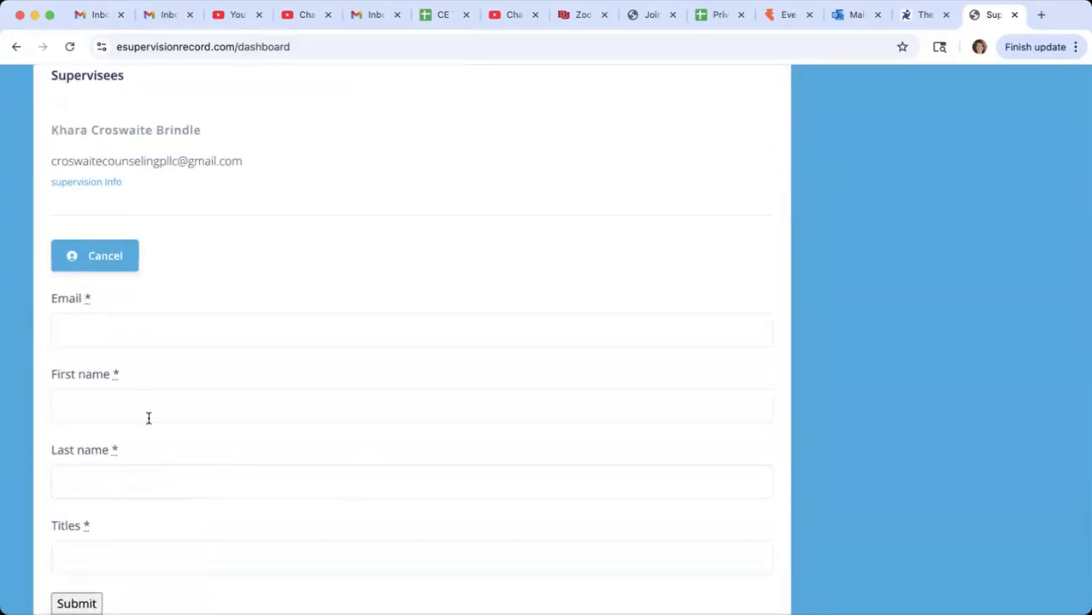
{"action": "left_click", "coordinate": [114, 326]}
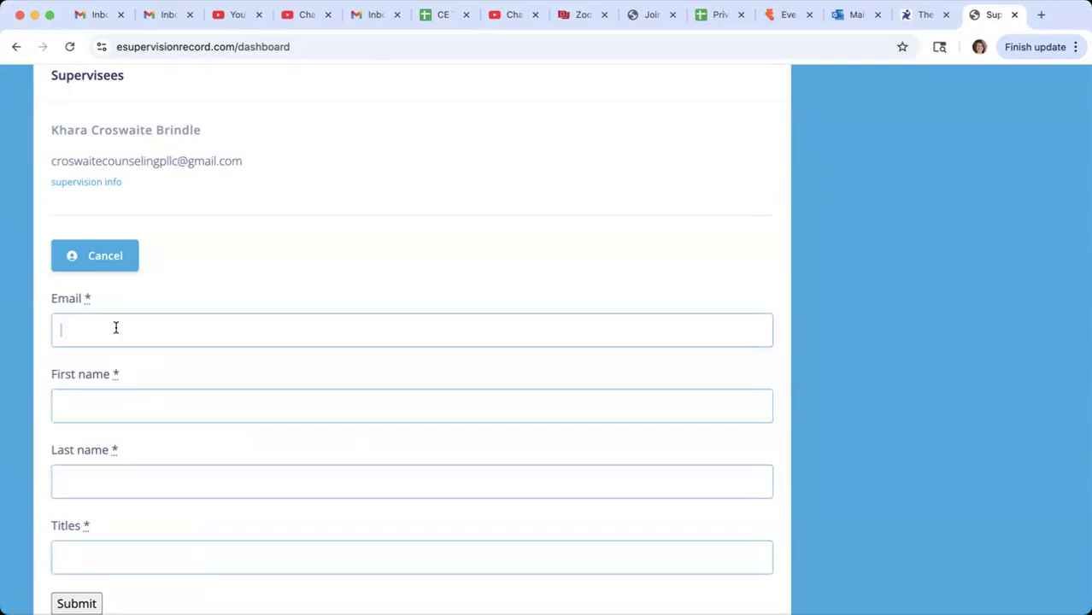
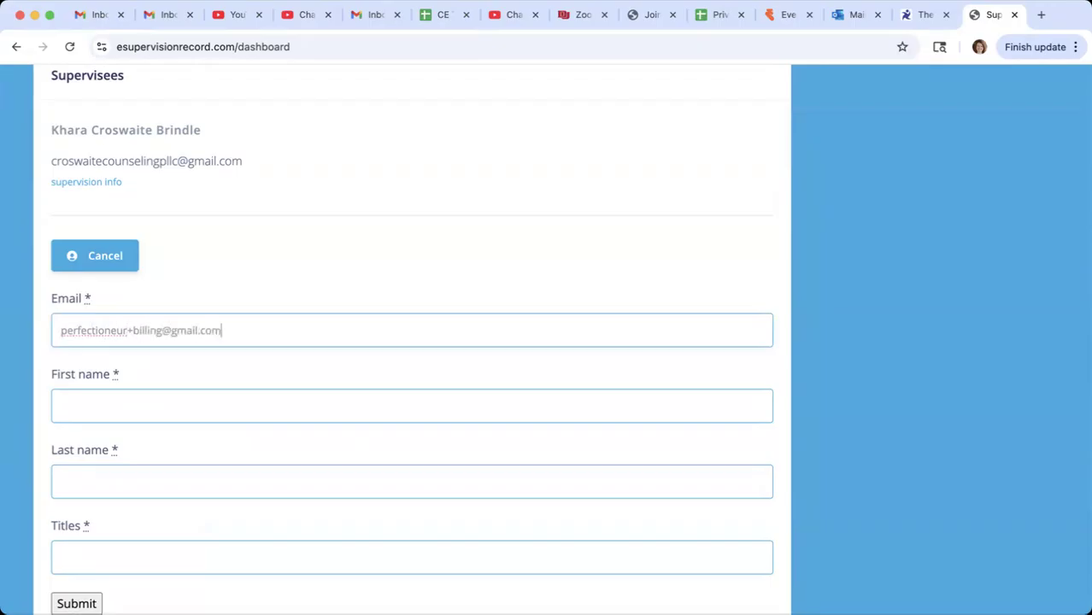
- Enter the new supervisee's first and last name, set the title to LPCC, and submit the form
{"action": "left_click", "coordinate": [181, 399]}
{"action": "left_click", "coordinate": [160, 467]}
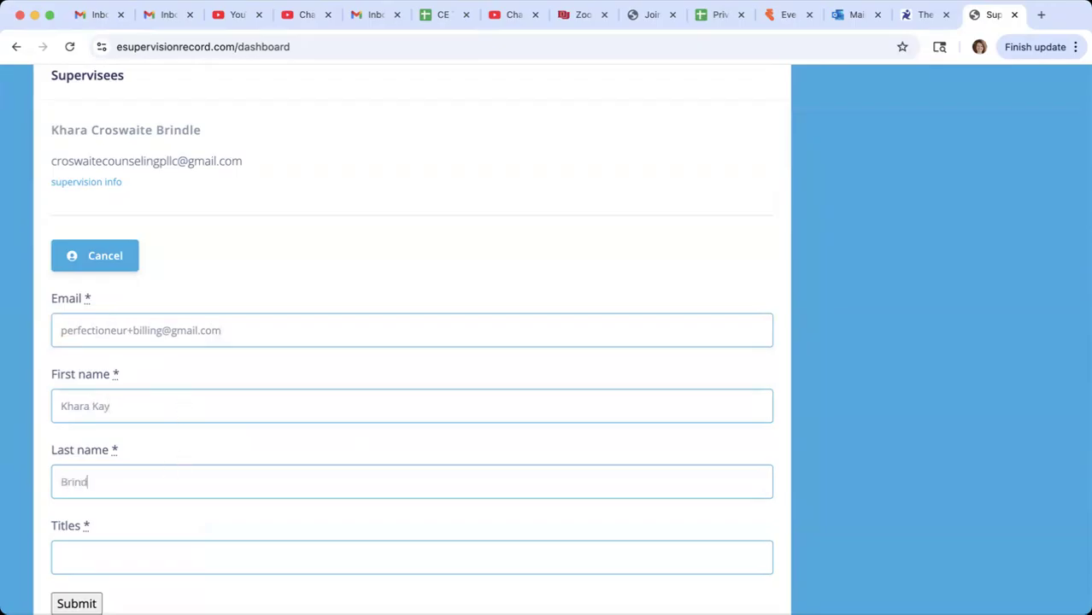
{"action": "left_click", "coordinate": [159, 563]}
{"action": "type", "text": "S"}
{"action": "key", "text": "BackSpace"}
{"action": "type", "text": "LPCC"}
{"action": "scroll", "coordinate": [258, 464], "scroll_direction": "down", "scroll_amount": 1}
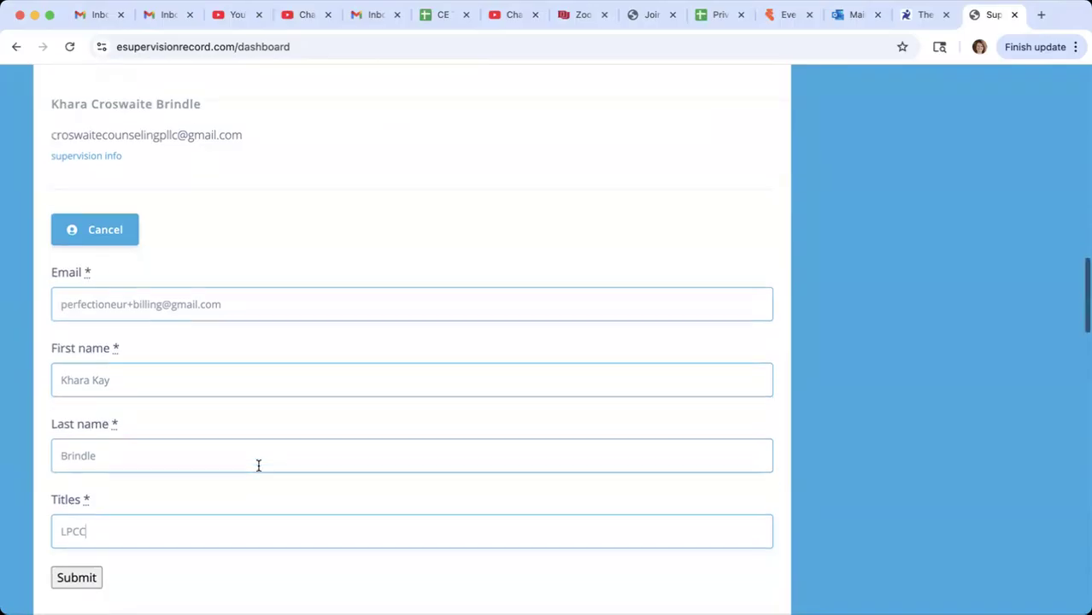
{"action": "left_click", "coordinate": [75, 575]}
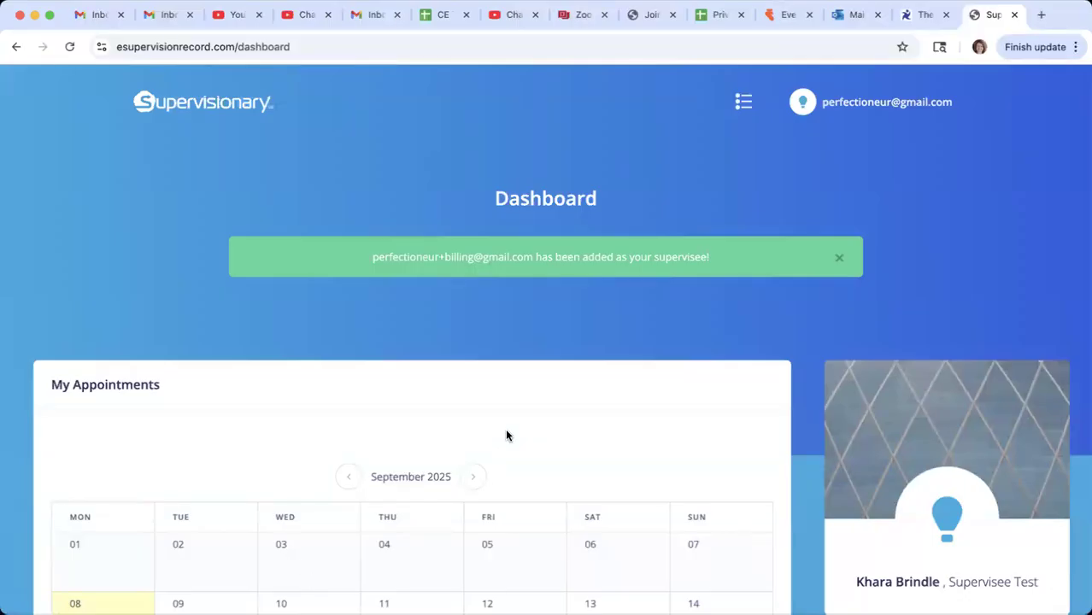
- Open the supervision info of the newly added supervisee from the dashboard's Supervisees section
{"action": "scroll", "coordinate": [538, 454], "scroll_direction": "down", "scroll_amount": 10}
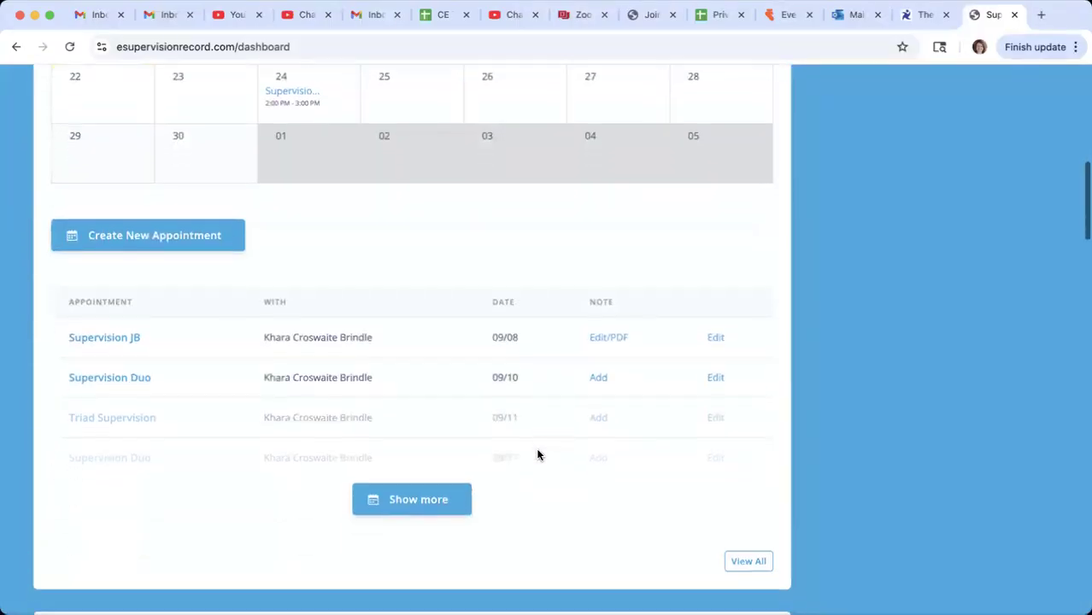
{"action": "scroll", "coordinate": [538, 453], "scroll_direction": "down", "scroll_amount": 2}
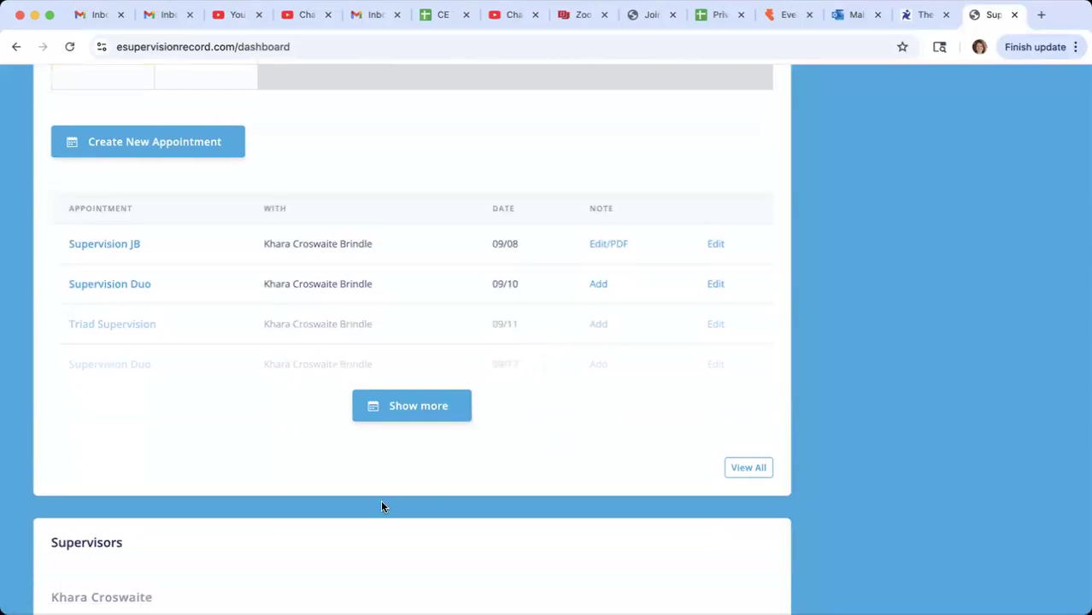
{"action": "scroll", "coordinate": [382, 506], "scroll_direction": "down", "scroll_amount": 7}
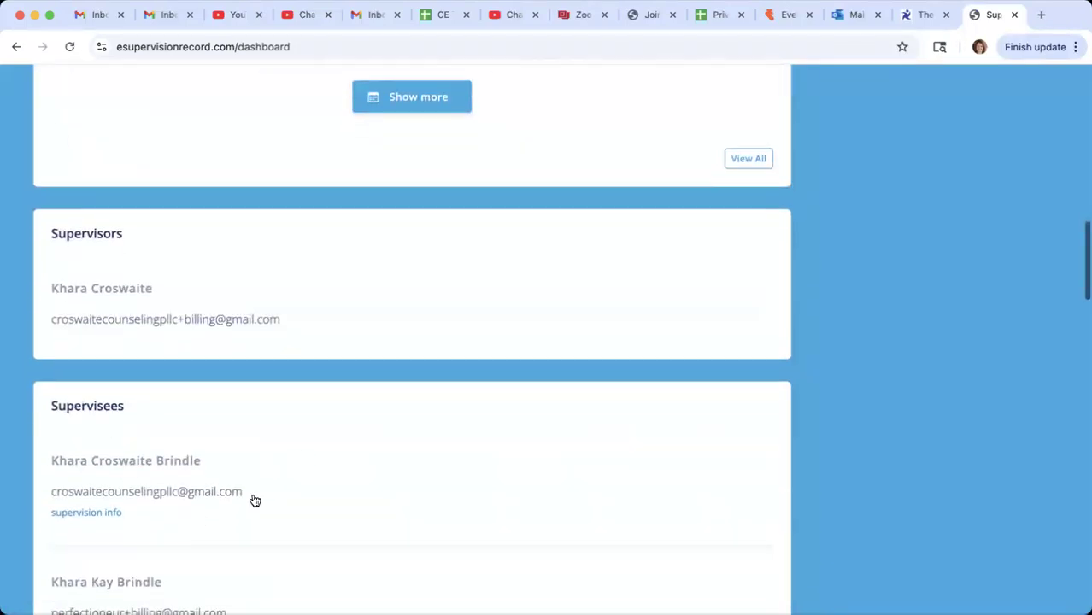
{"action": "scroll", "coordinate": [255, 500], "scroll_direction": "down", "scroll_amount": 3}
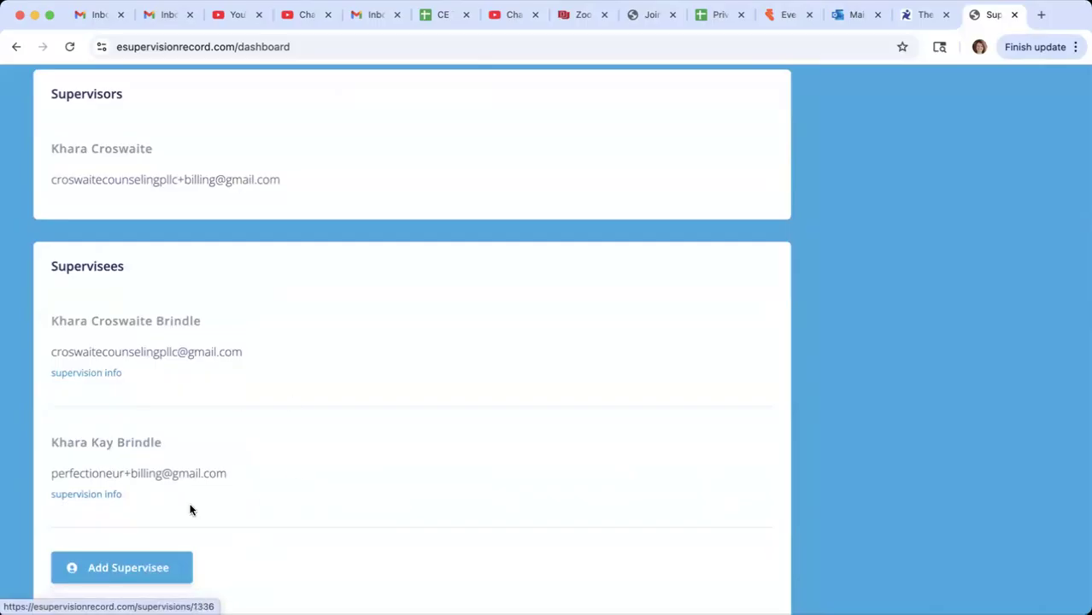
{"action": "scroll", "coordinate": [290, 470], "scroll_direction": "down", "scroll_amount": 3}
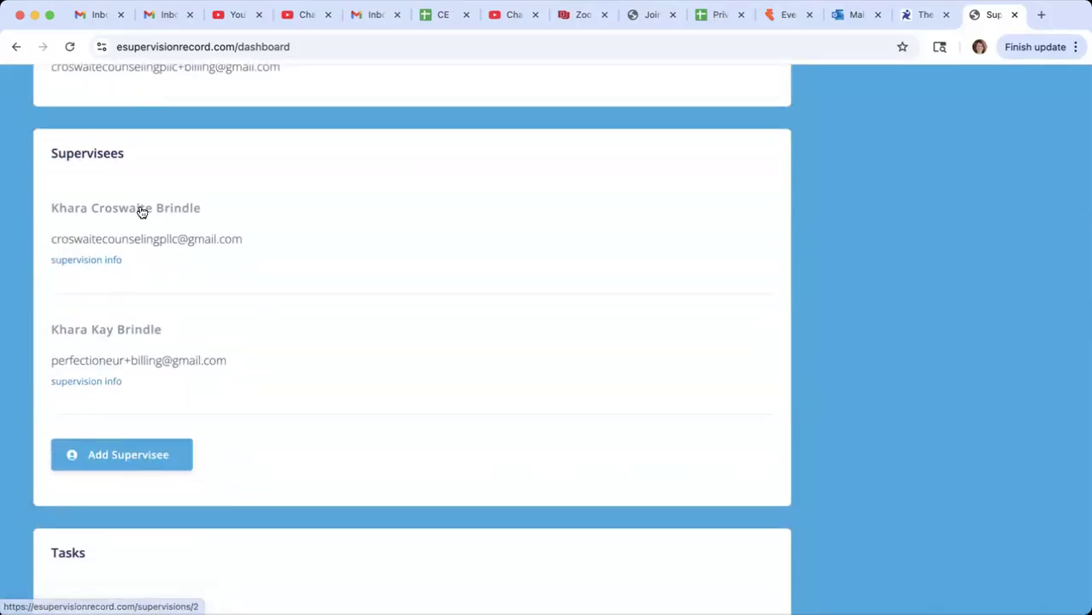
{"action": "left_click", "coordinate": [109, 382]}
- Examine the new supervisee's contact and payment info, appointment and invoice stats, supervision history, archive option and Notes area
{"action": "scroll", "coordinate": [504, 382], "scroll_direction": "down", "scroll_amount": 5}
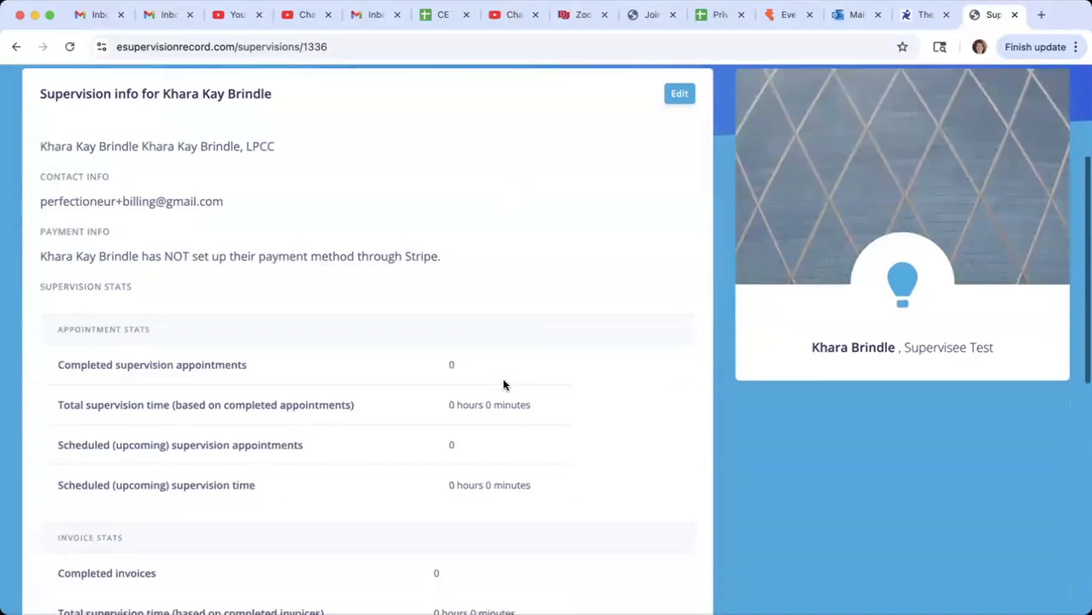
{"action": "scroll", "coordinate": [503, 385], "scroll_direction": "down", "scroll_amount": 2}
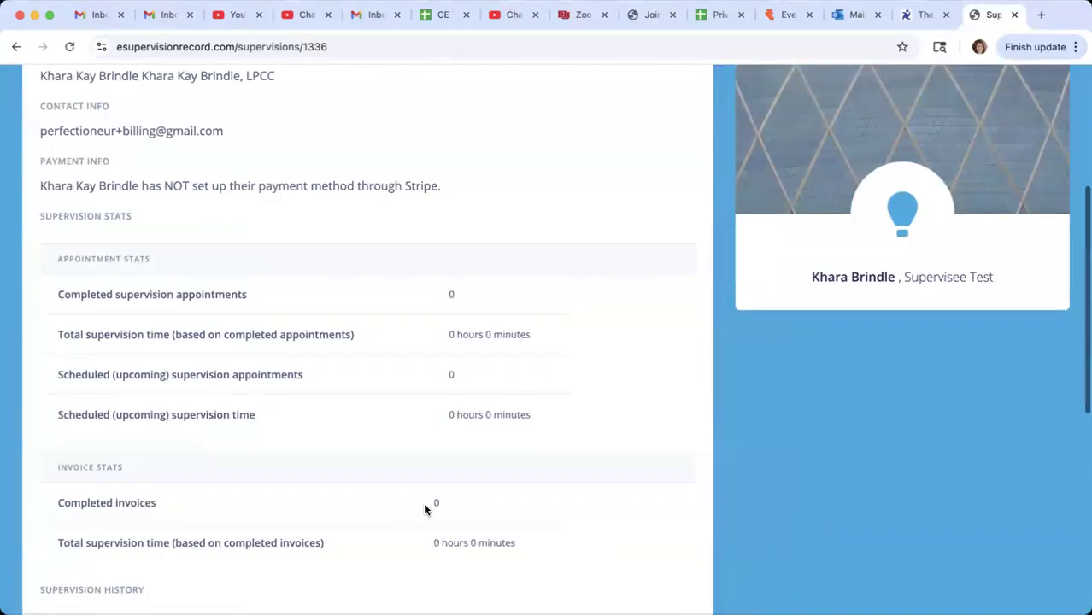
{"action": "scroll", "coordinate": [424, 504], "scroll_direction": "down", "scroll_amount": 8}
{"action": "scroll", "coordinate": [424, 508], "scroll_direction": "down", "scroll_amount": 4}
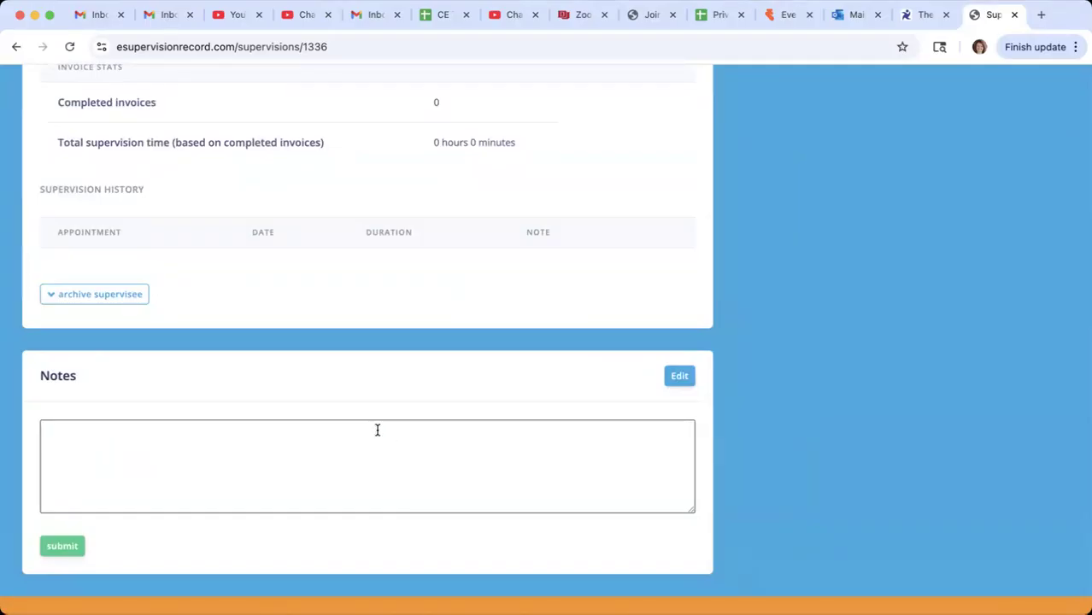
{"action": "scroll", "coordinate": [377, 429], "scroll_direction": "up", "scroll_amount": 2}
{"action": "left_click", "coordinate": [193, 550]}
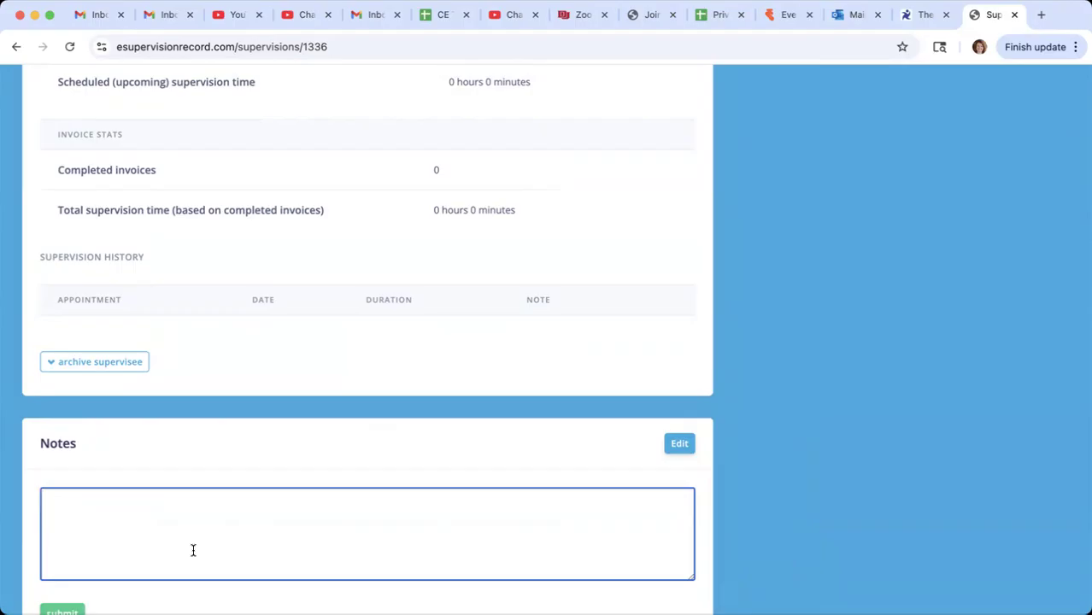
{"action": "scroll", "coordinate": [360, 410], "scroll_direction": "up", "scroll_amount": 5}
{"action": "scroll", "coordinate": [359, 405], "scroll_direction": "up", "scroll_amount": 3}
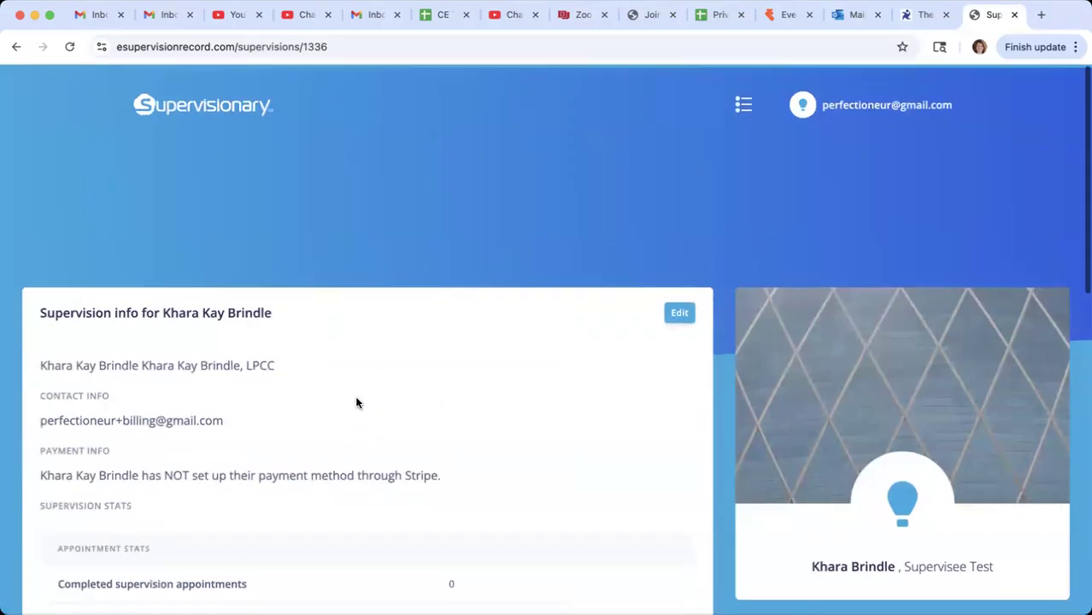
{"action": "scroll", "coordinate": [312, 329], "scroll_direction": "down", "scroll_amount": 15}
{"action": "scroll", "coordinate": [137, 351], "scroll_direction": "up", "scroll_amount": 15}
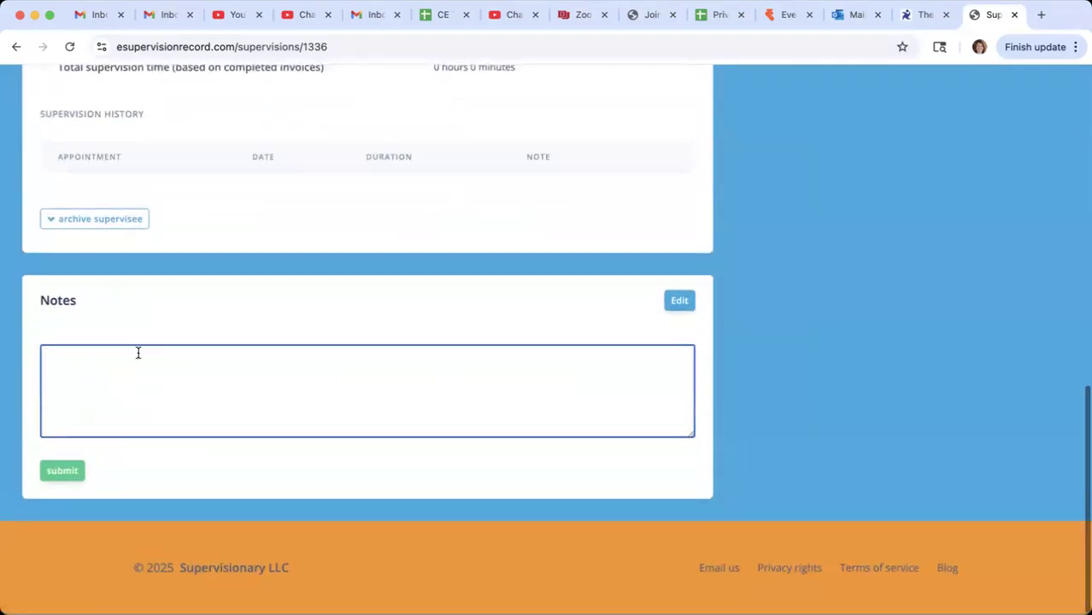
- Return to the dashboard and mark the Supervisee Goal Review task due Sep 5th as completed
{"action": "left_click", "coordinate": [15, 48]}
{"action": "scroll", "coordinate": [394, 476], "scroll_direction": "down", "scroll_amount": 5}
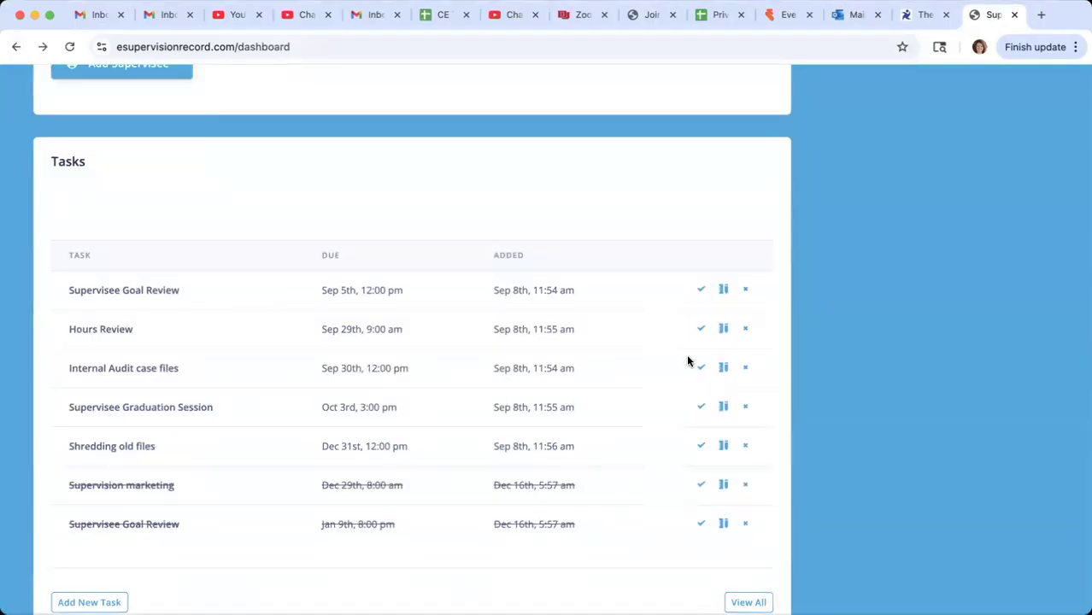
{"action": "left_click", "coordinate": [702, 290]}
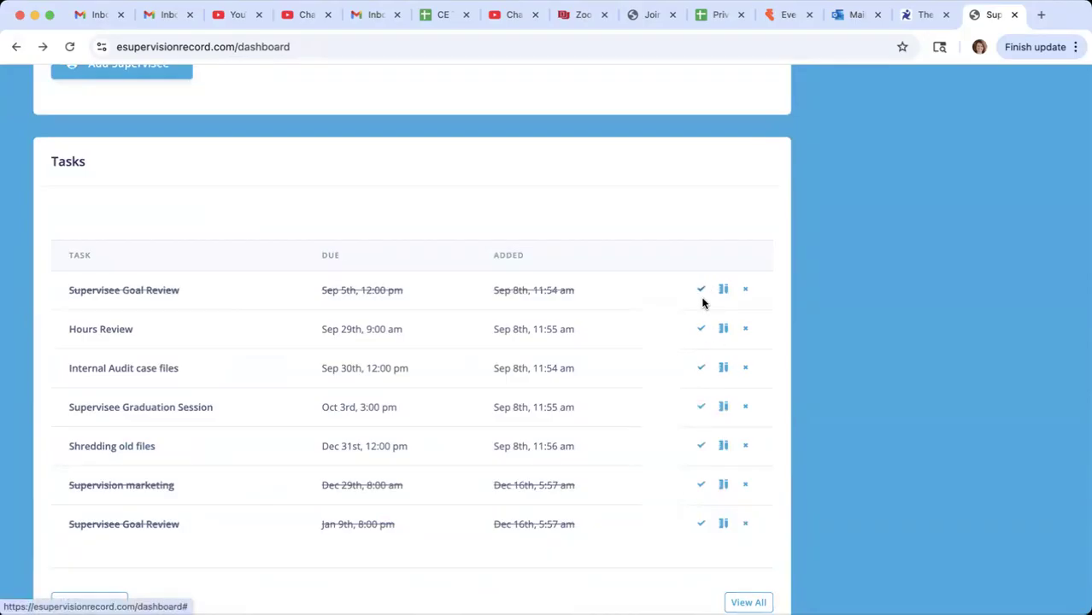
- Rename the Hours Review task as "Hours Review X 5" and submit the change
{"action": "left_click", "coordinate": [722, 330]}
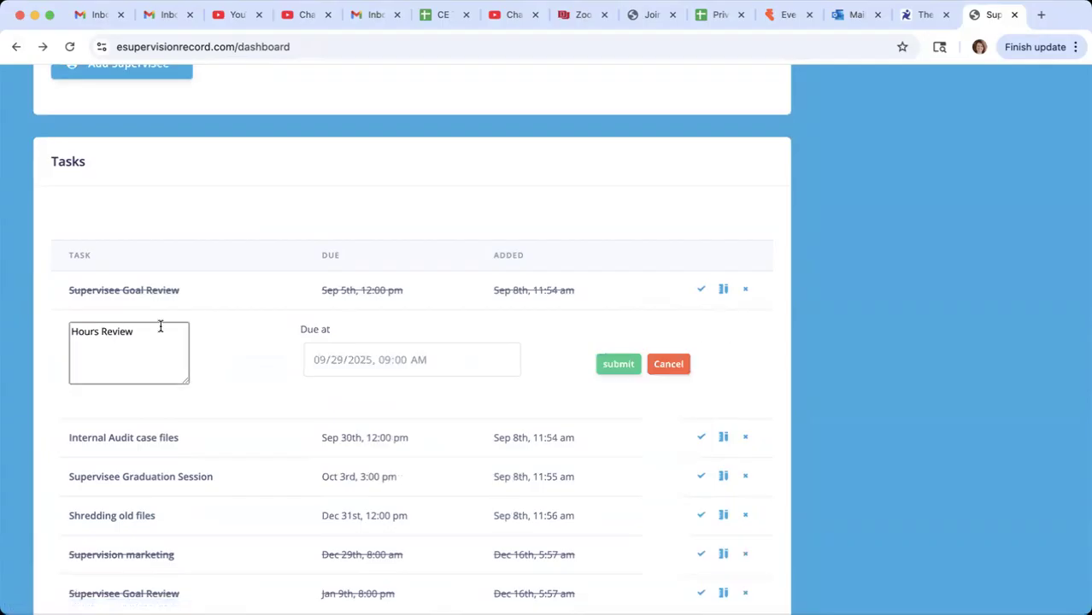
{"action": "left_click", "coordinate": [134, 333]}
{"action": "type", "text": "2"}
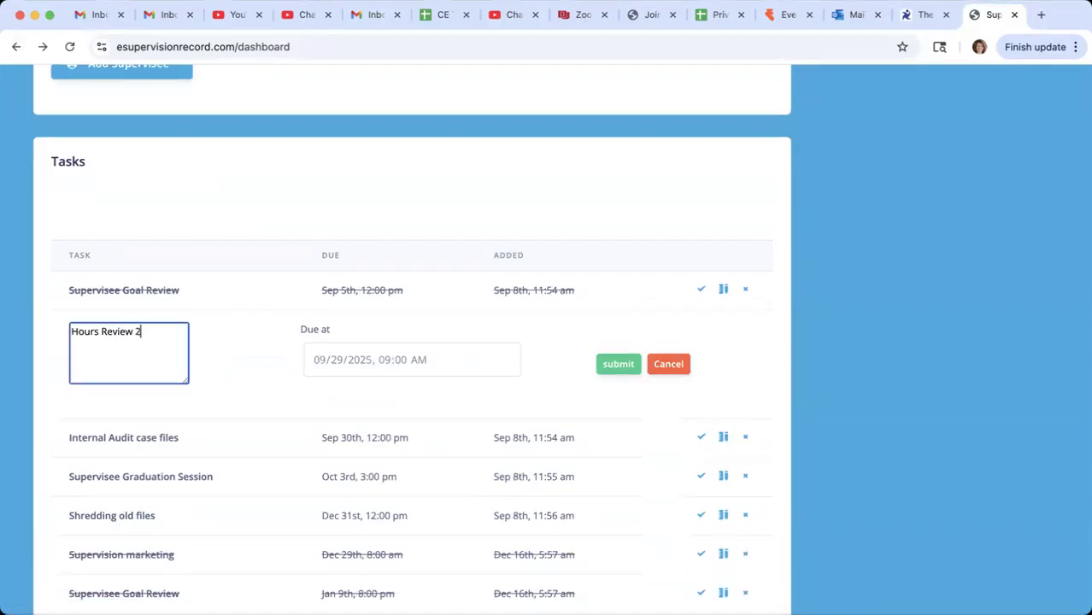
{"action": "key", "text": "BackSpace"}
{"action": "type", "text": "X 5"}
{"action": "left_click", "coordinate": [618, 367]}
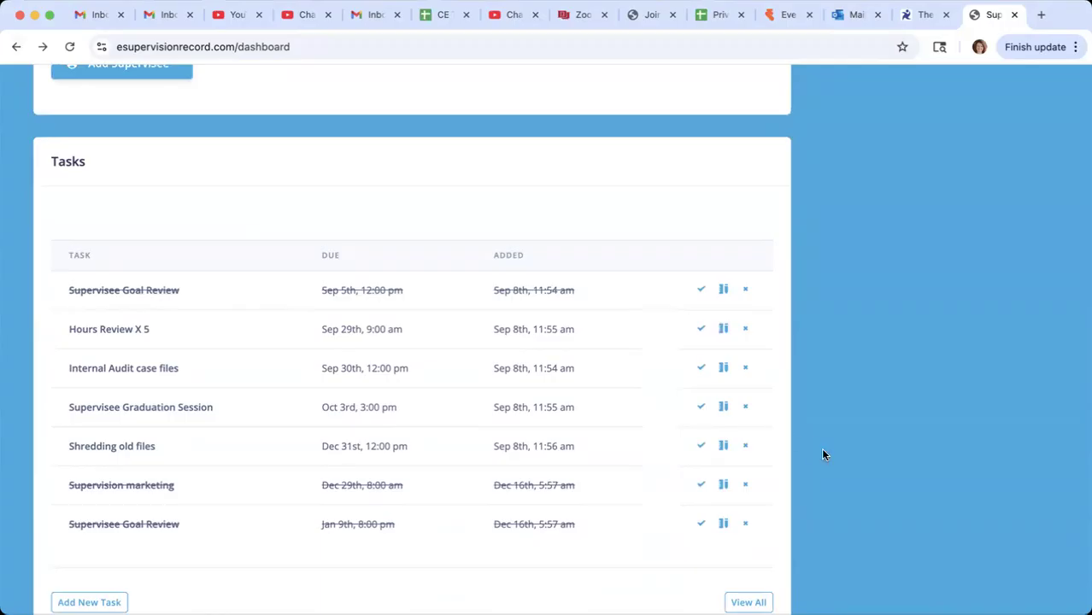
- Examine the dashboard's Supervision Invoices section, including the billing setup instructions, the invoice creation option and the paid list
{"action": "scroll", "coordinate": [803, 489], "scroll_direction": "down", "scroll_amount": 1}
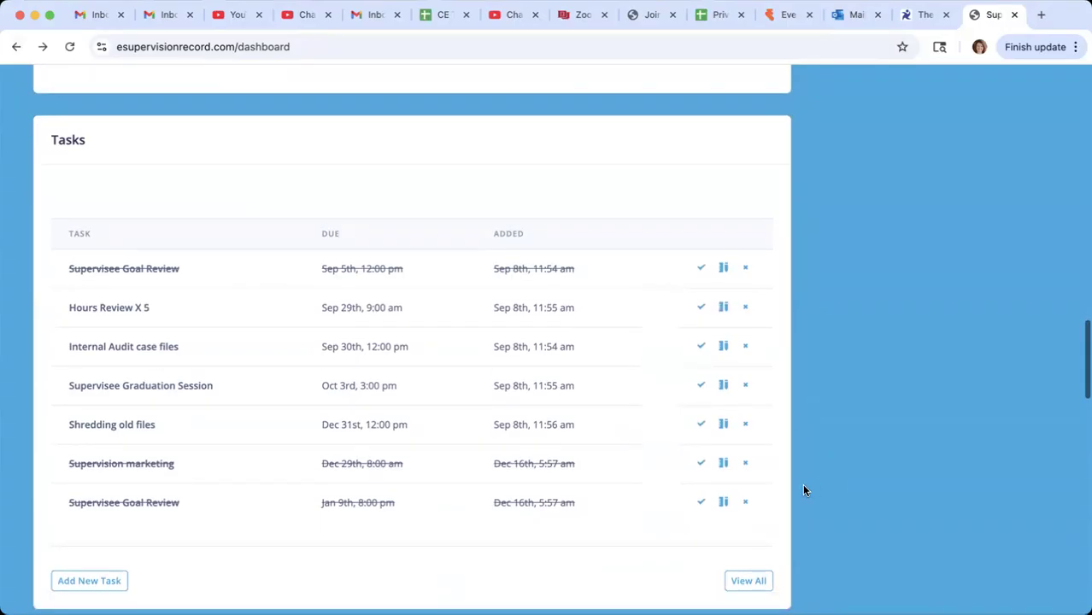
{"action": "scroll", "coordinate": [803, 489], "scroll_direction": "down", "scroll_amount": 2}
{"action": "scroll", "coordinate": [803, 489], "scroll_direction": "down", "scroll_amount": 5}
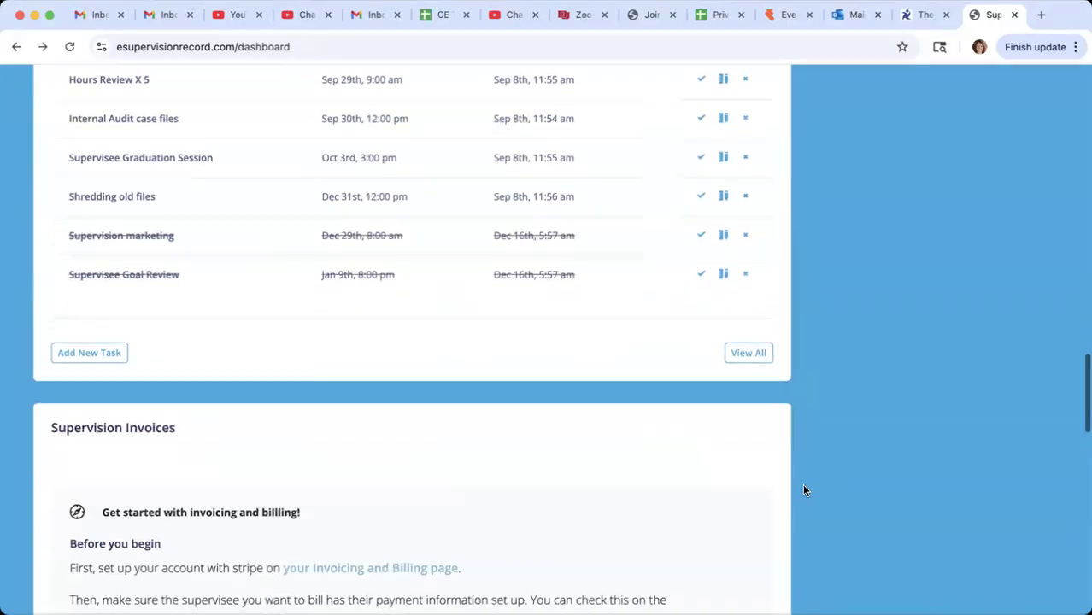
{"action": "scroll", "coordinate": [803, 490], "scroll_direction": "down", "scroll_amount": 5}
{"action": "scroll", "coordinate": [378, 423], "scroll_direction": "down", "scroll_amount": 4}
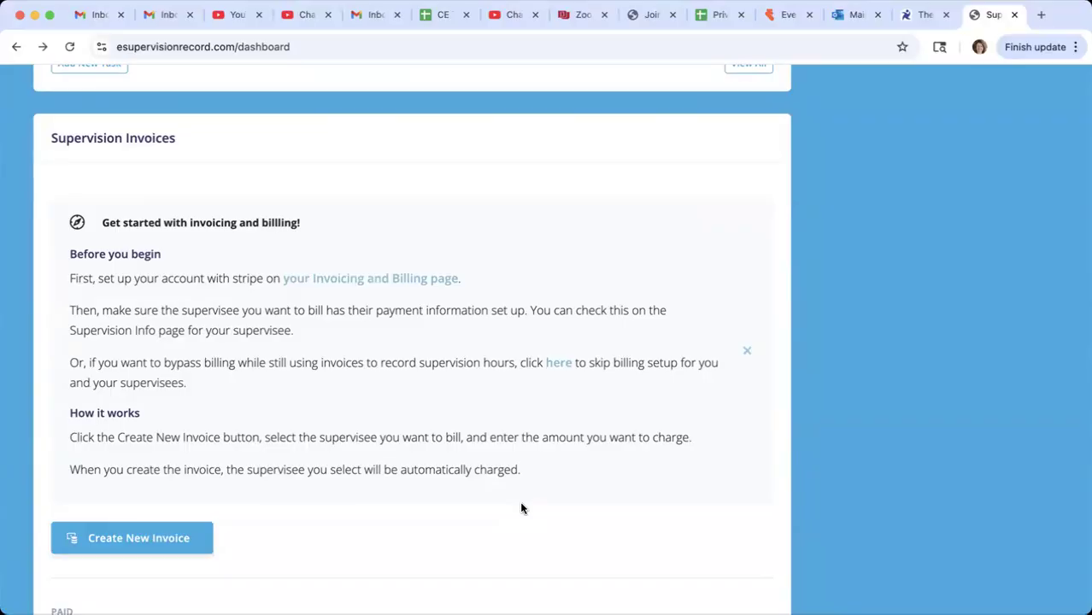
{"action": "scroll", "coordinate": [452, 440], "scroll_direction": "down", "scroll_amount": 3}
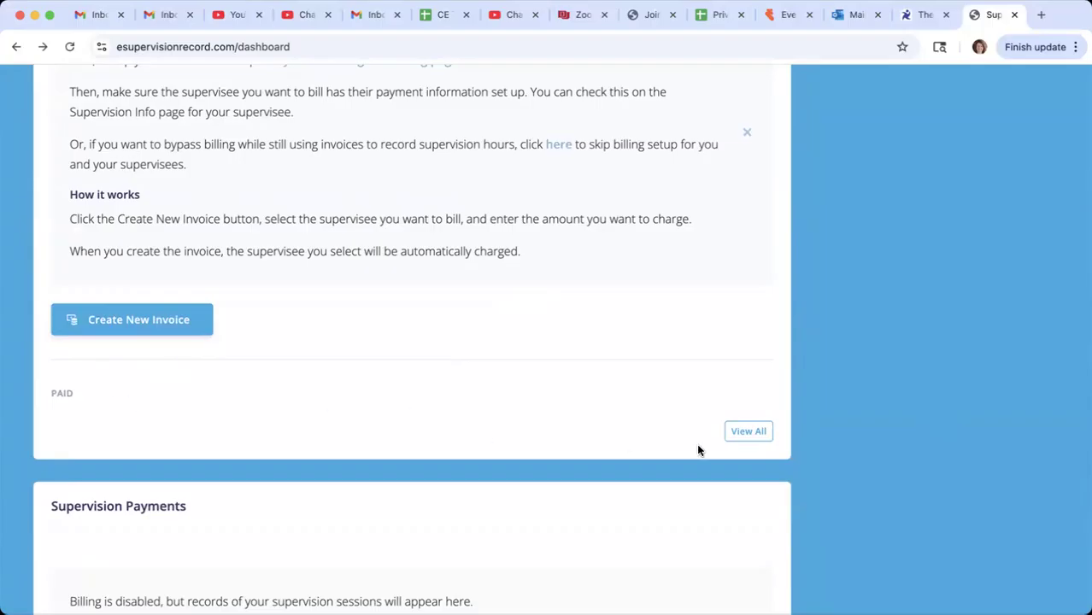
{"action": "scroll", "coordinate": [465, 392], "scroll_direction": "down", "scroll_amount": 1}
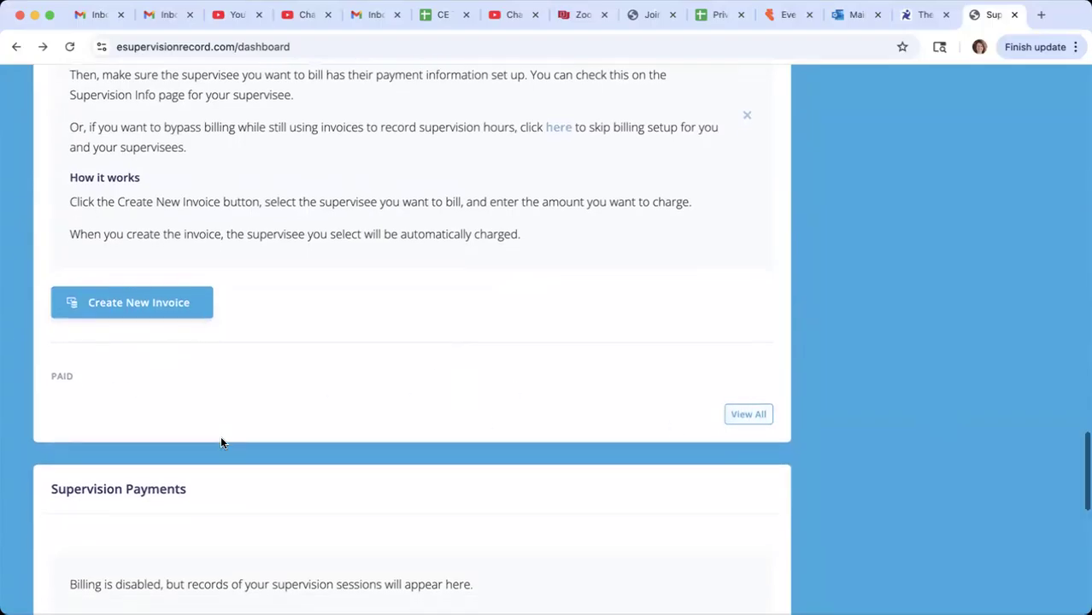
- Review the recorded sessions in Supervision Payments and the shared and personal lists in Documents, then return to the Supervisees section
{"action": "scroll", "coordinate": [222, 441], "scroll_direction": "down", "scroll_amount": 3}
{"action": "scroll", "coordinate": [167, 535], "scroll_direction": "down", "scroll_amount": 2}
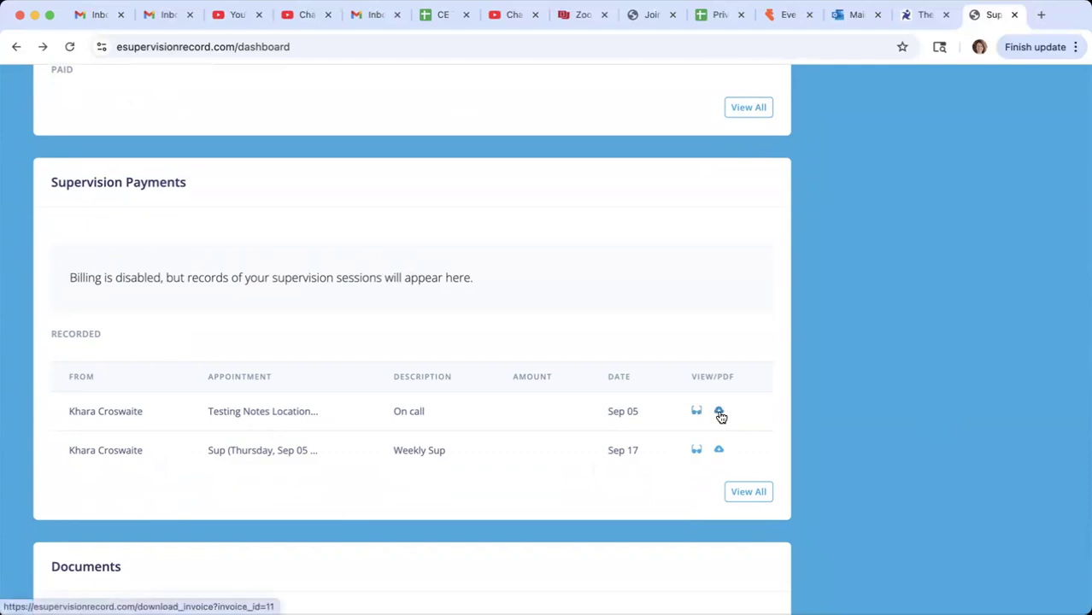
{"action": "scroll", "coordinate": [472, 441], "scroll_direction": "down", "scroll_amount": 7}
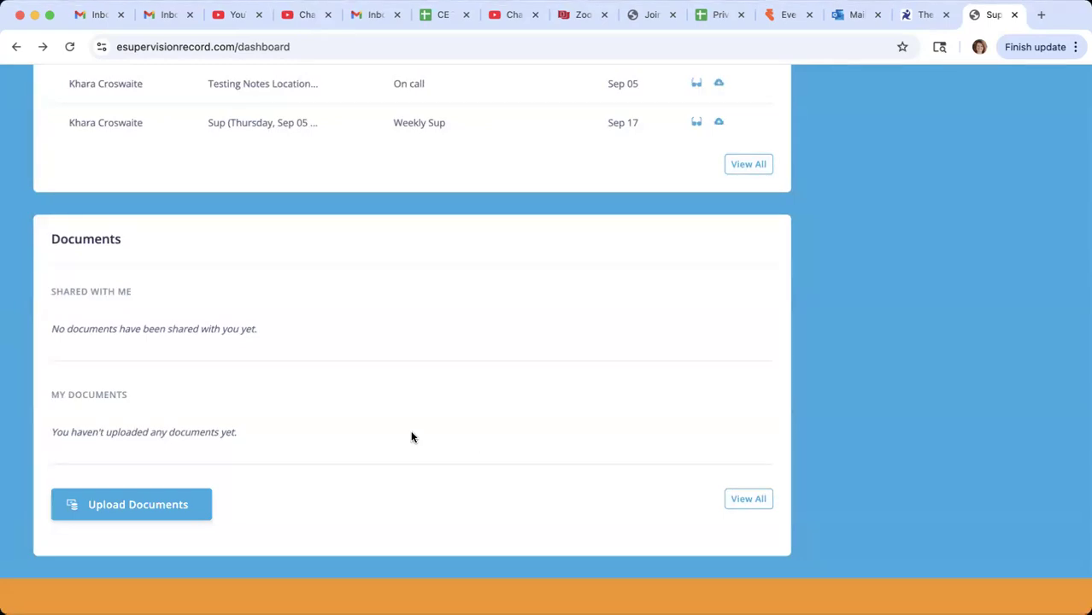
{"action": "scroll", "coordinate": [393, 503], "scroll_direction": "down", "scroll_amount": 2}
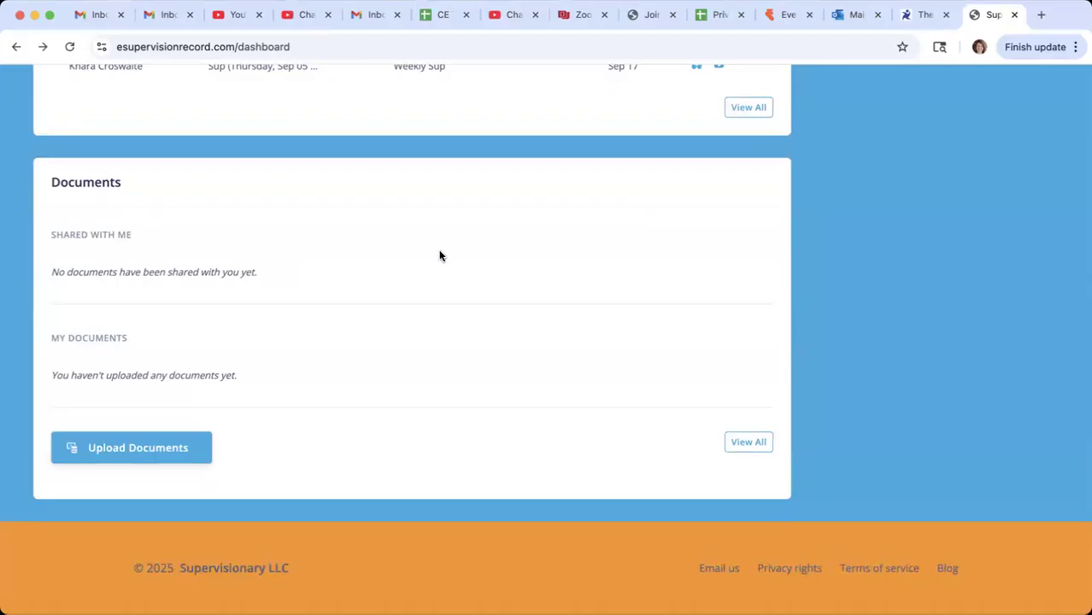
{"action": "scroll", "coordinate": [510, 264], "scroll_direction": "up", "scroll_amount": 10}
{"action": "scroll", "coordinate": [510, 264], "scroll_direction": "up", "scroll_amount": 15}
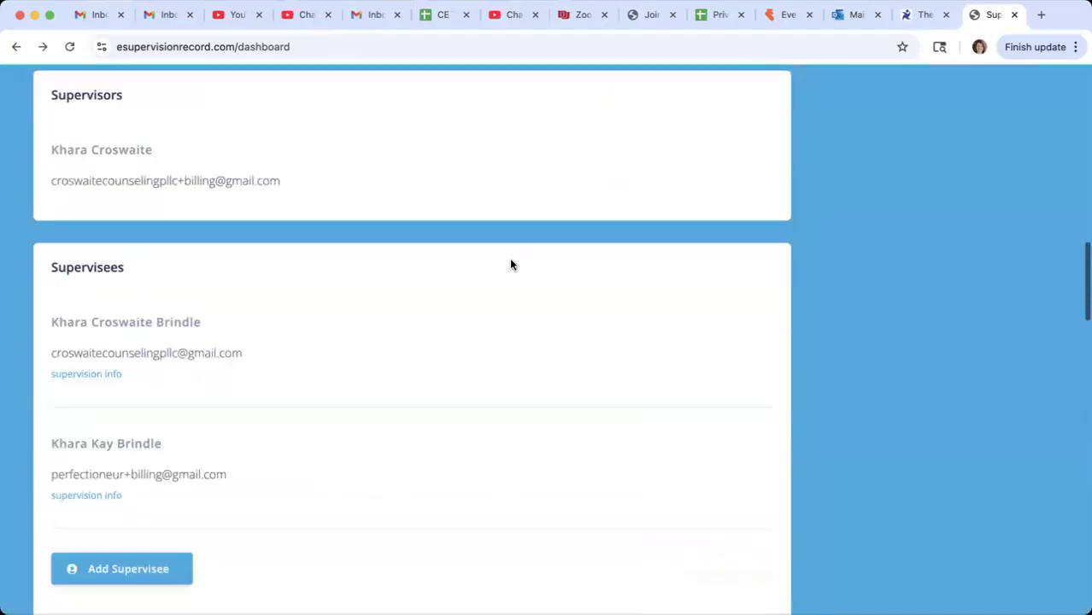